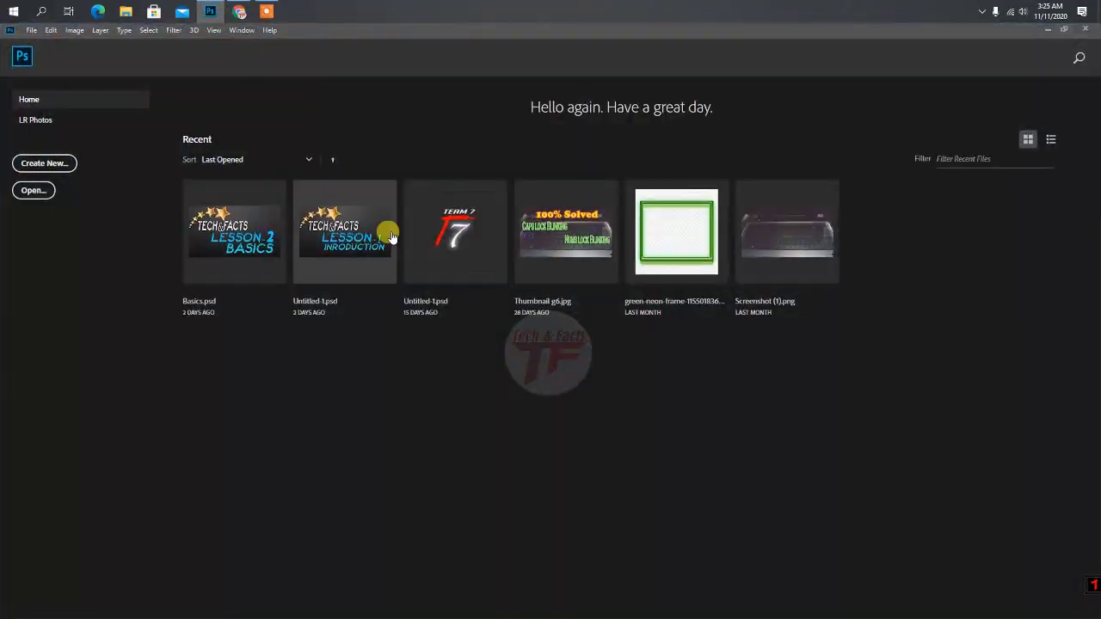
# - Create a 1280×720 px, 72 ppi, 8-bit RGB document with a white background
pyautogui.click(78, 166)
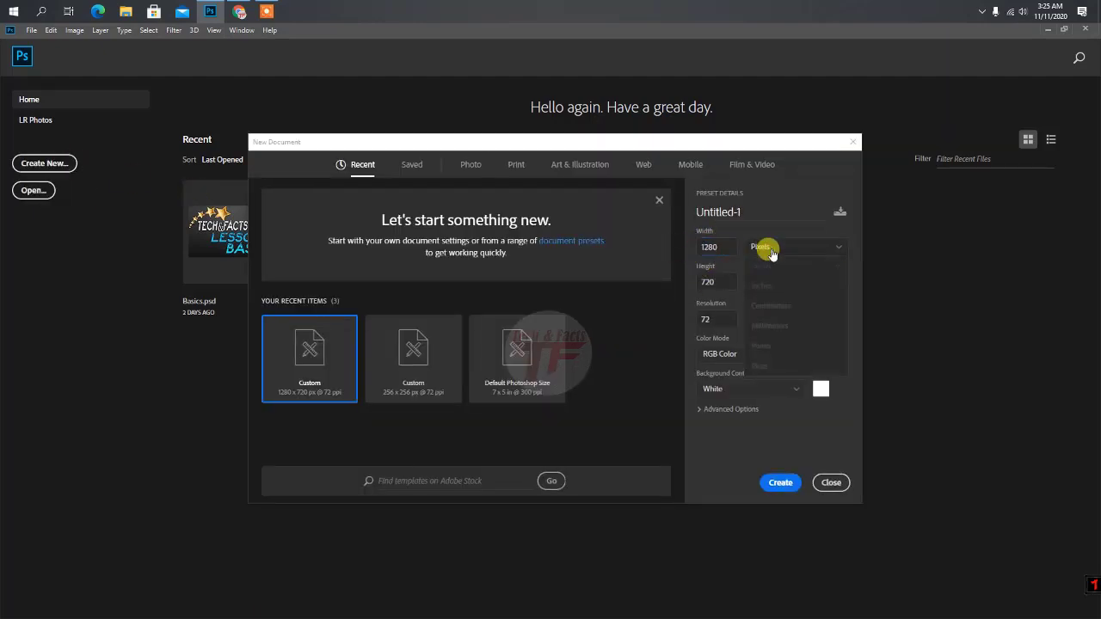
pyautogui.click(767, 249)
pyautogui.doubleClick(720, 277)
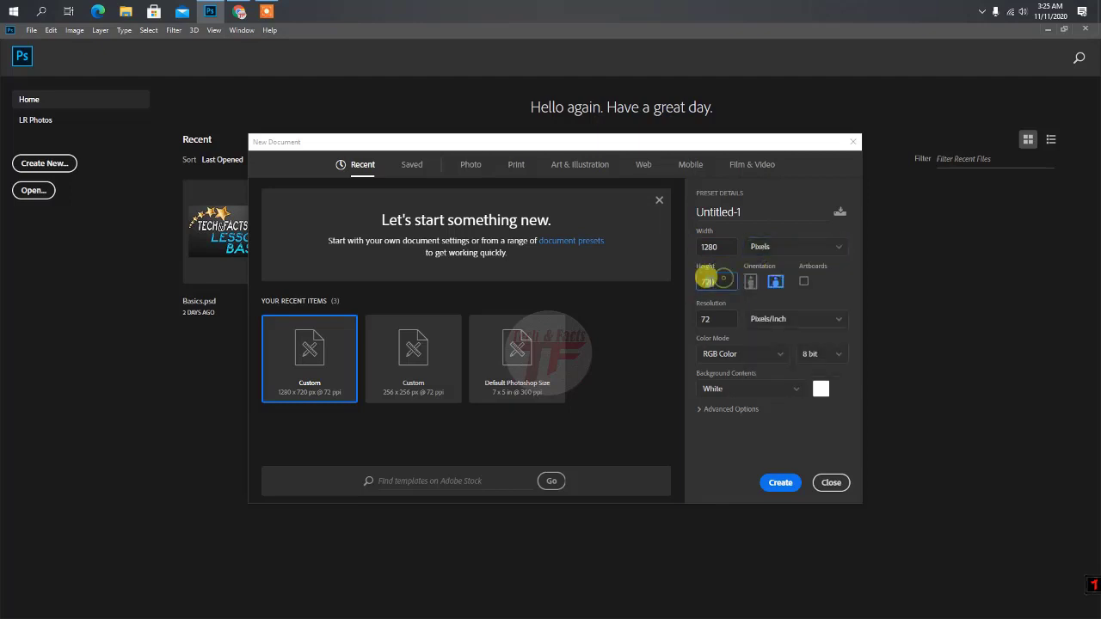
pyautogui.click(704, 320)
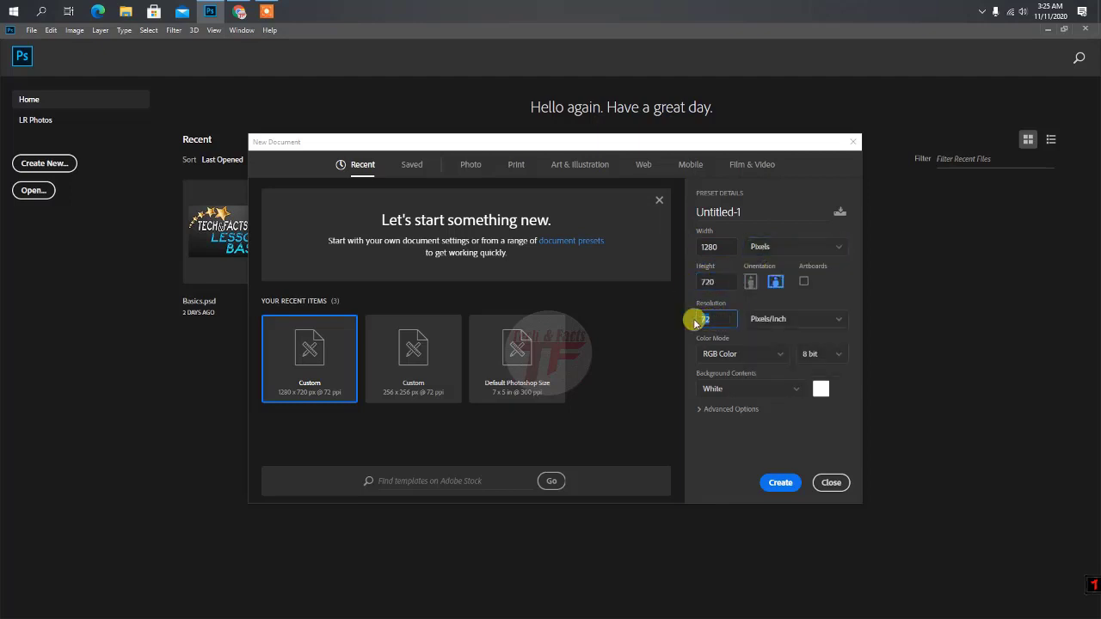
pyautogui.click(737, 355)
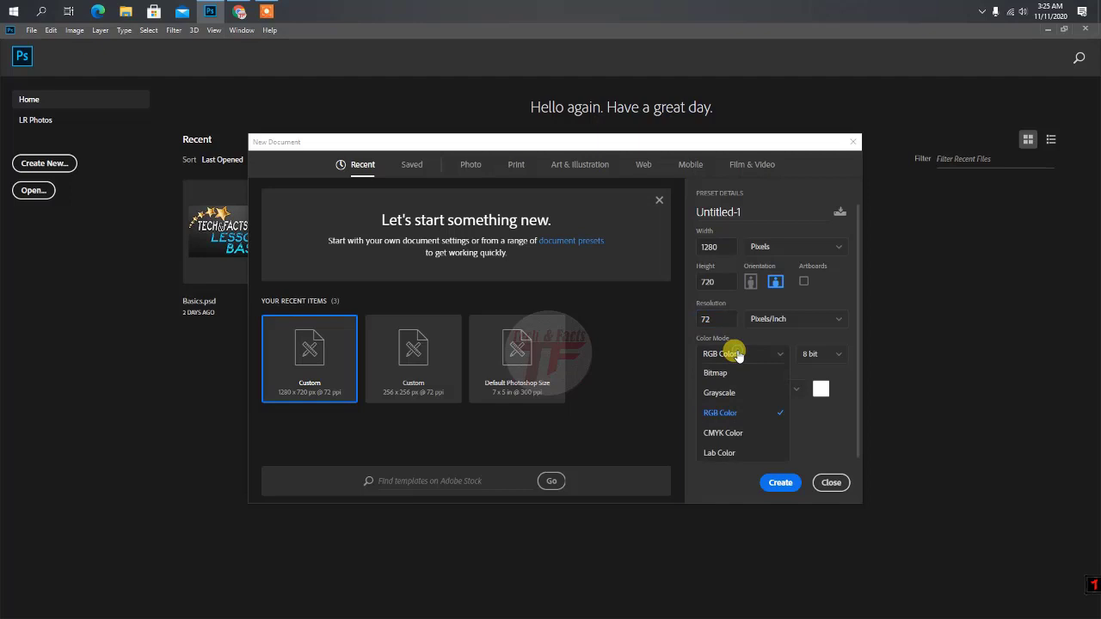
pyautogui.click(753, 417)
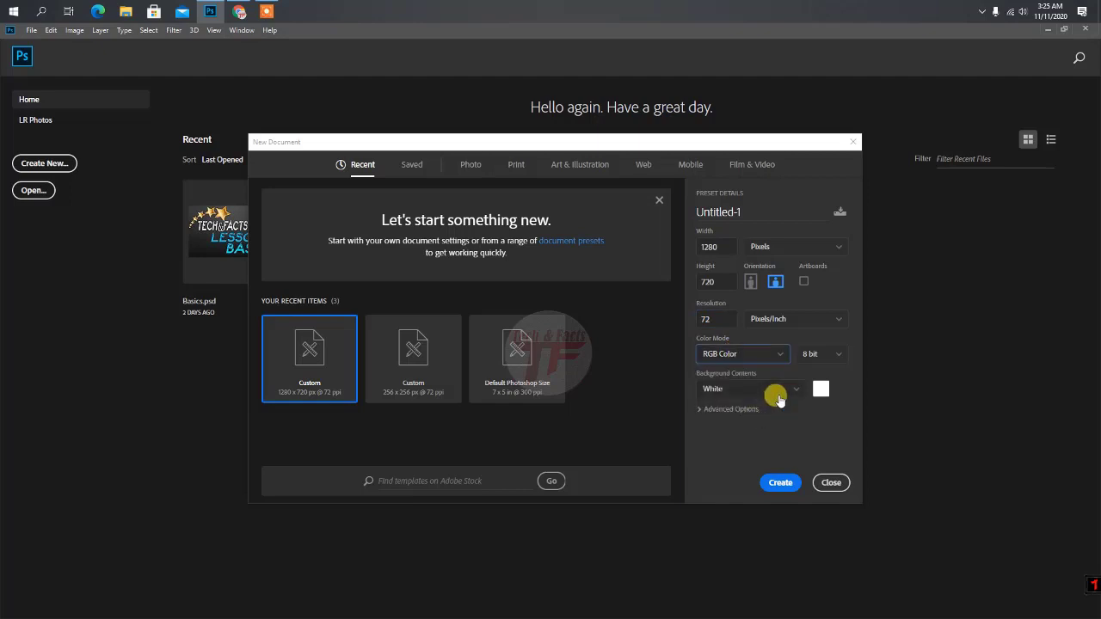
pyautogui.click(832, 361)
pyautogui.click(778, 389)
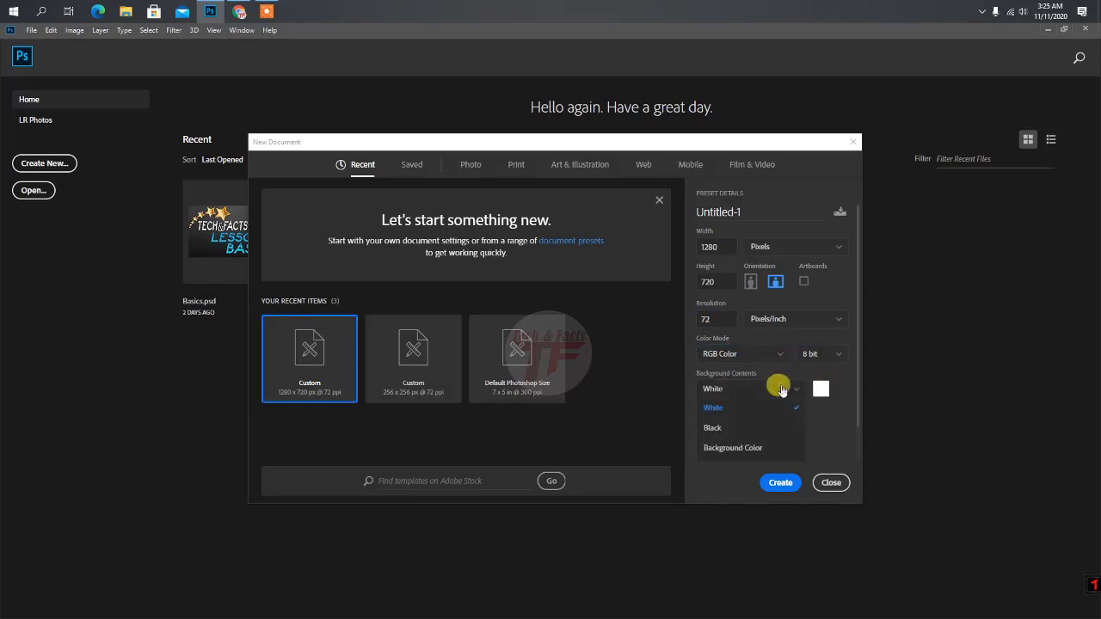
pyautogui.click(767, 407)
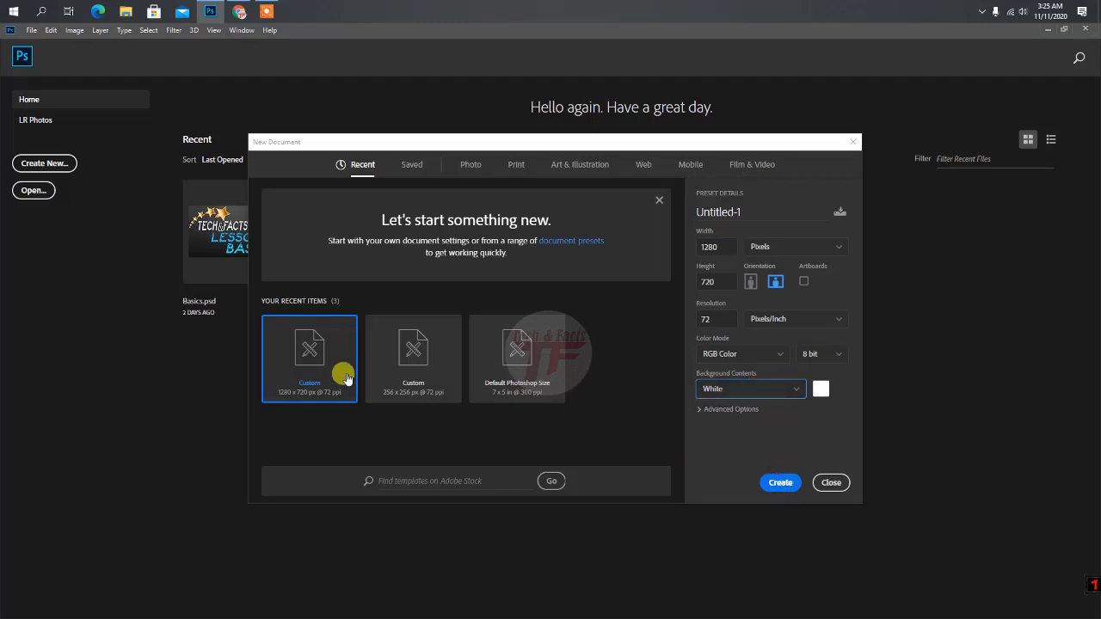
pyautogui.click(770, 481)
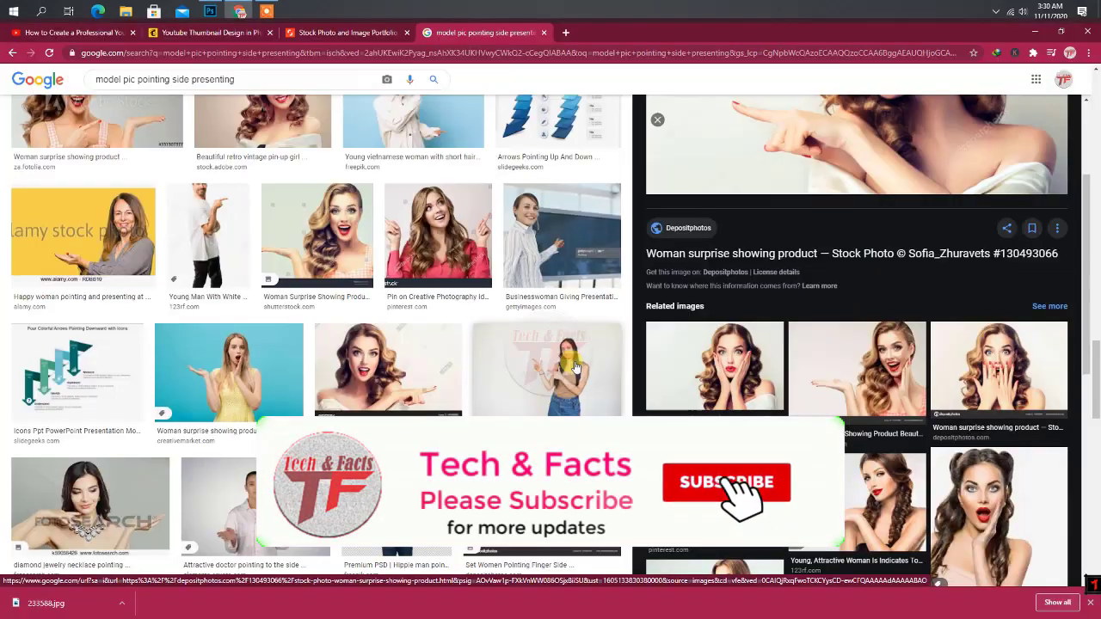
pyautogui.scroll(-2, 556, 365)
pyautogui.scroll(-2, 555, 365)
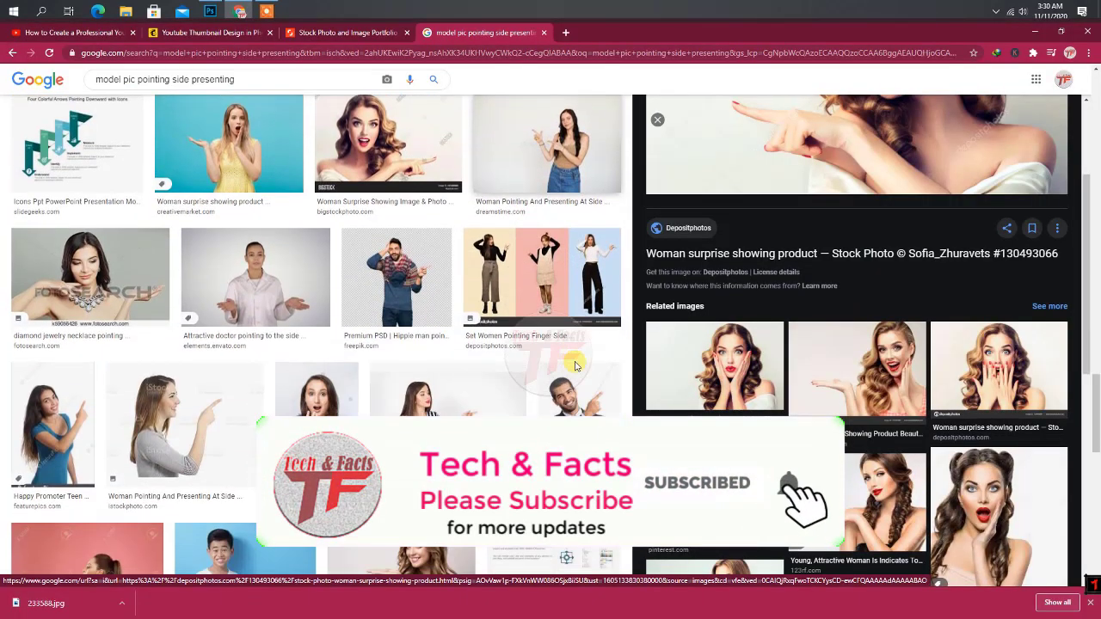
# - Preview the striped-shirt pointing woman, then the related blonde striped-top image
pyautogui.click(493, 415)
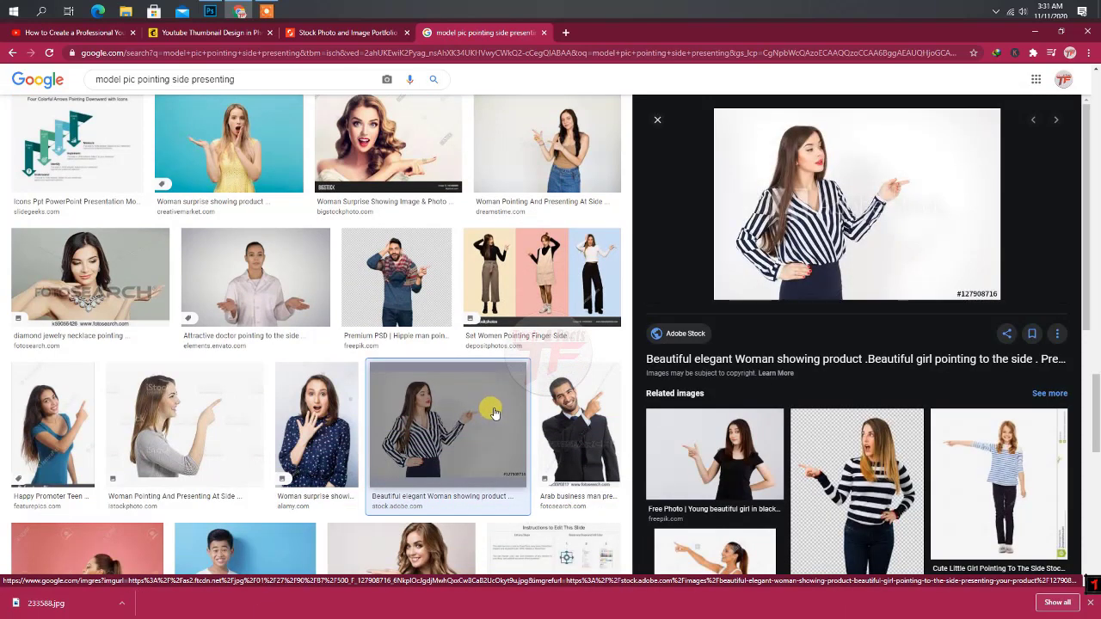
pyautogui.scroll(-1, 493, 414)
pyautogui.scroll(-1, 495, 411)
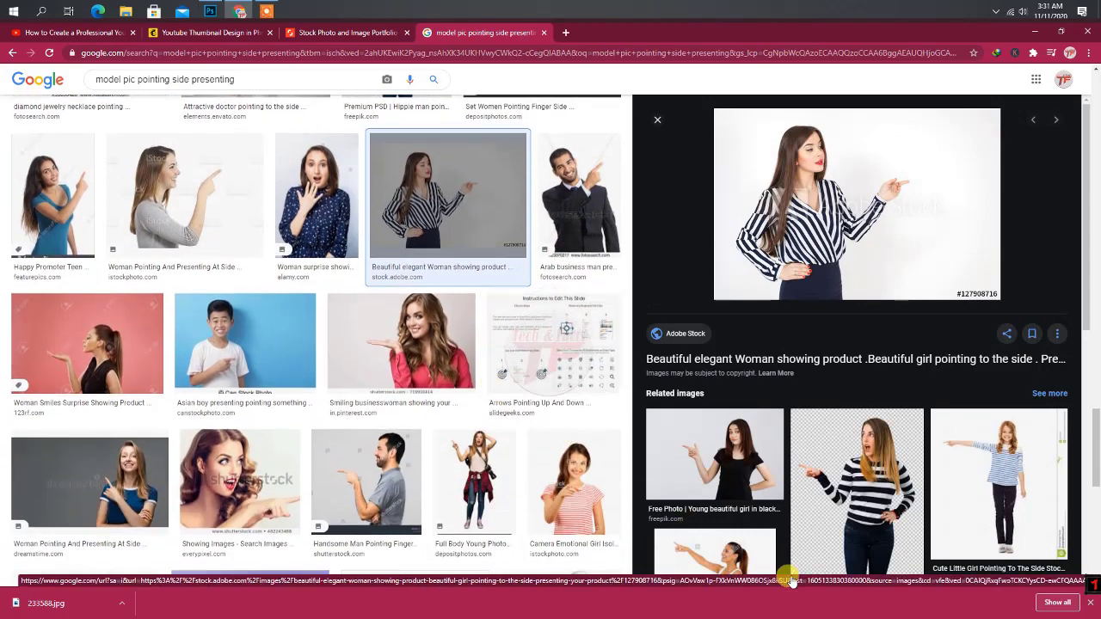
pyautogui.click(813, 526)
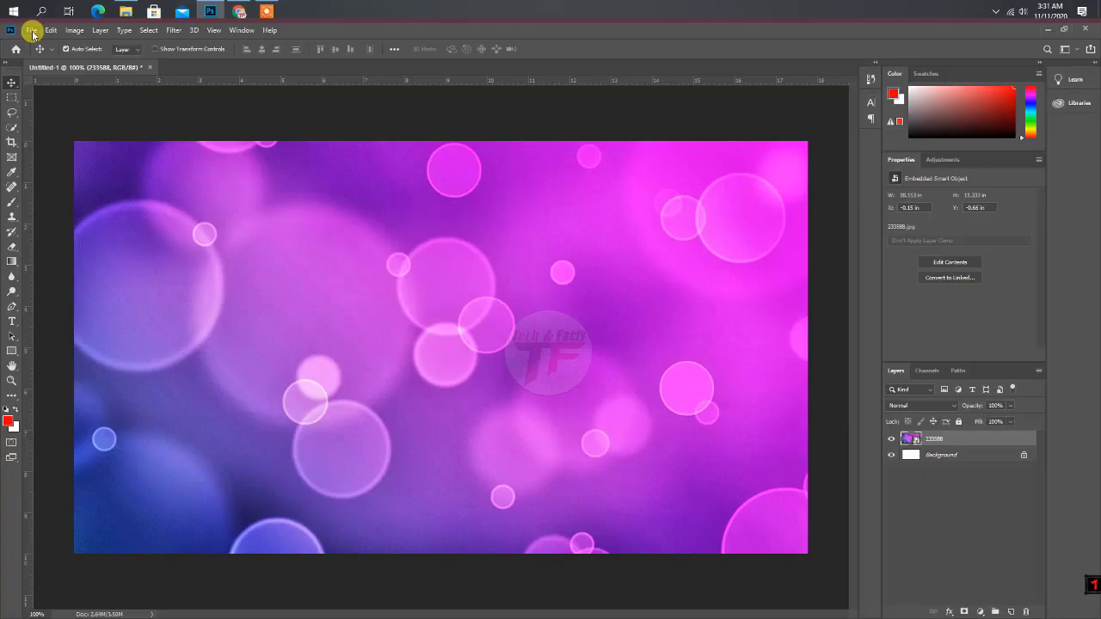
# - Use File > Open to browse to the Desktop's make thumbnail folder
pyautogui.click(33, 33)
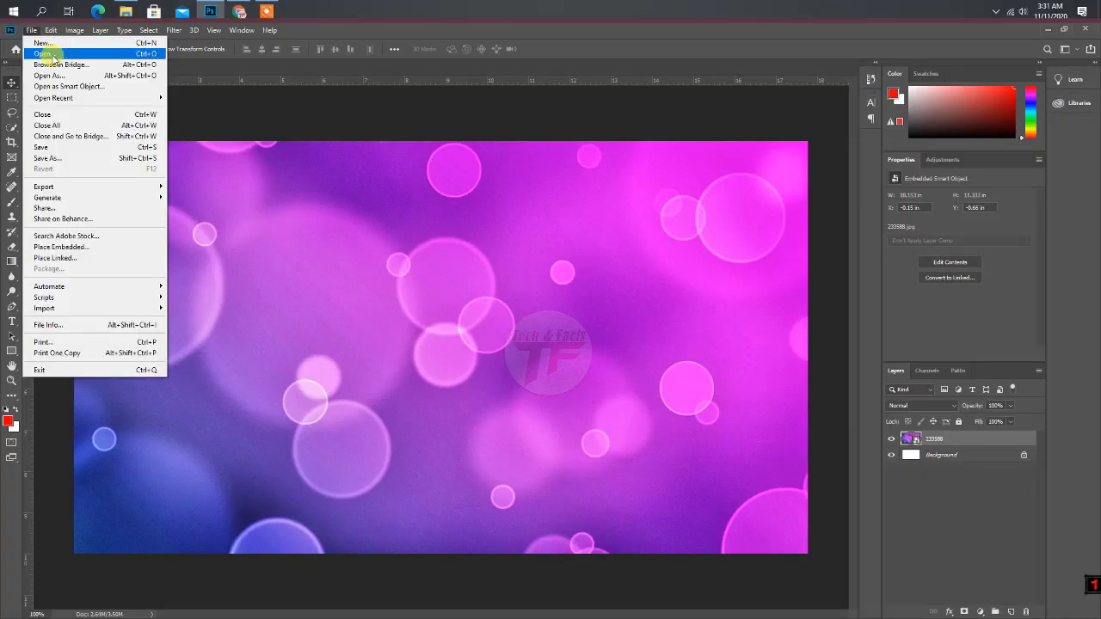
pyautogui.click(48, 47)
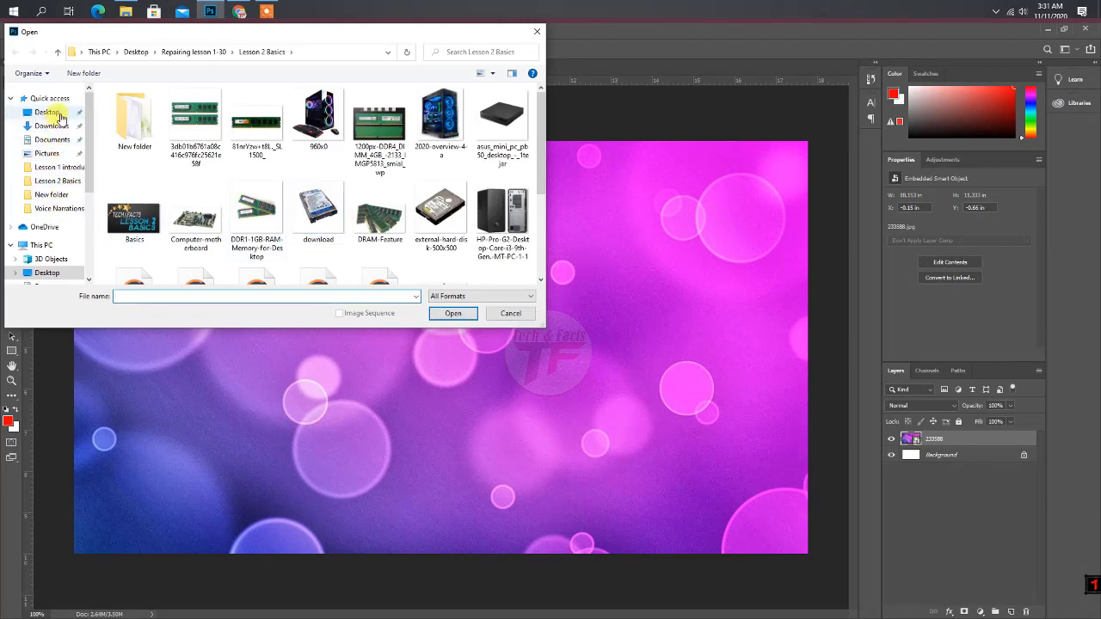
pyautogui.click(47, 112)
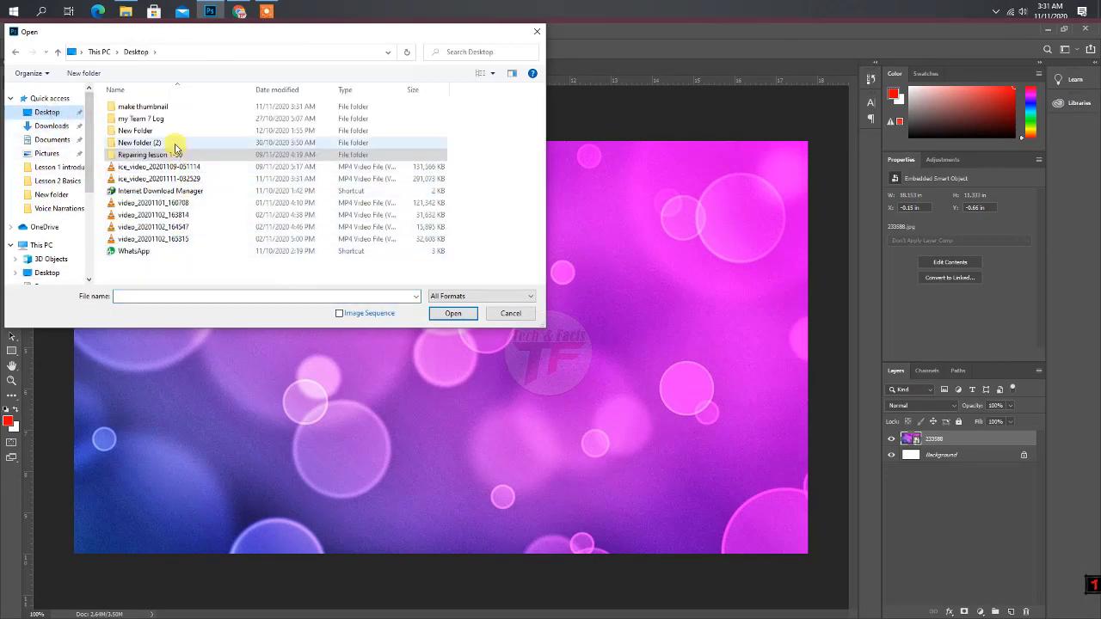
pyautogui.doubleClick(184, 106)
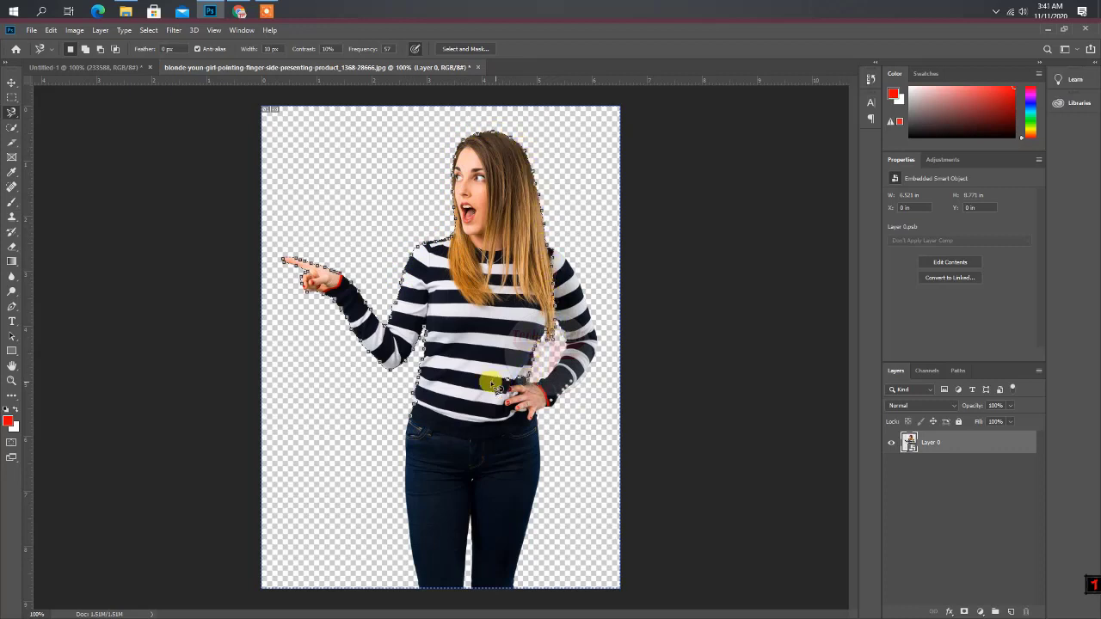
# - Close the Magnetic Lasso selection around the woman and add a layer mask
pyautogui.doubleClick(419, 376)
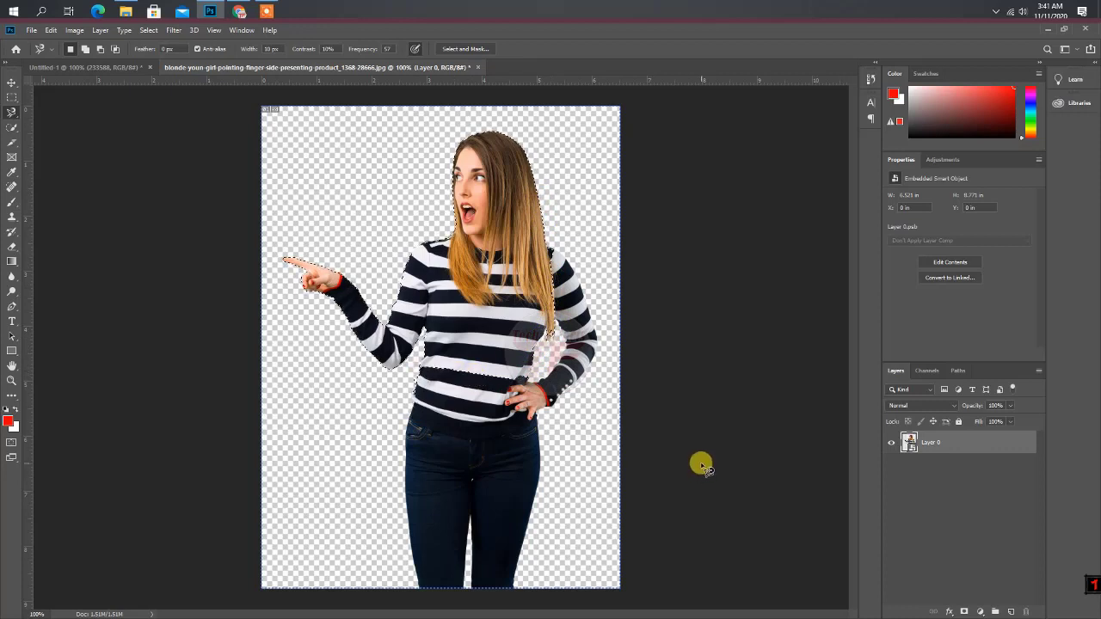
pyautogui.click(964, 612)
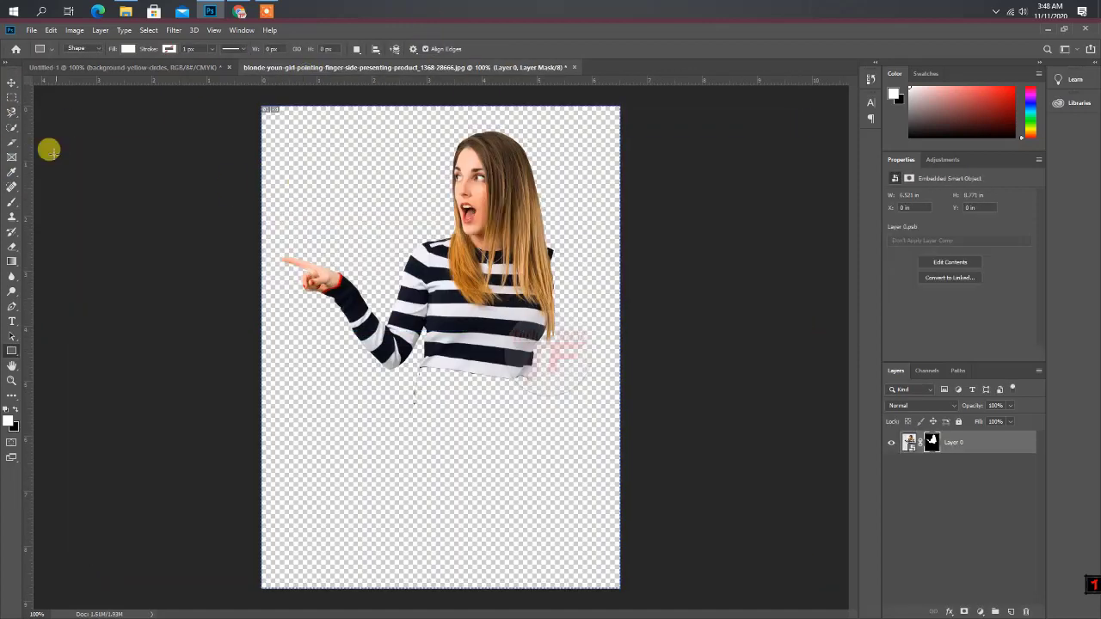
# - Paste the cut-out woman into the Untitled-1 thumbnail on the right side
pyautogui.press('v')
pyautogui.click(94, 67)
pyautogui.hotkey('ctrl', 'v')
pyautogui.moveTo(542, 344); pyautogui.dragTo(681, 435)
# - Scale the woman up with Ctrl+T and settle her against the right edge
pyautogui.hotkey('ctrl', 't')
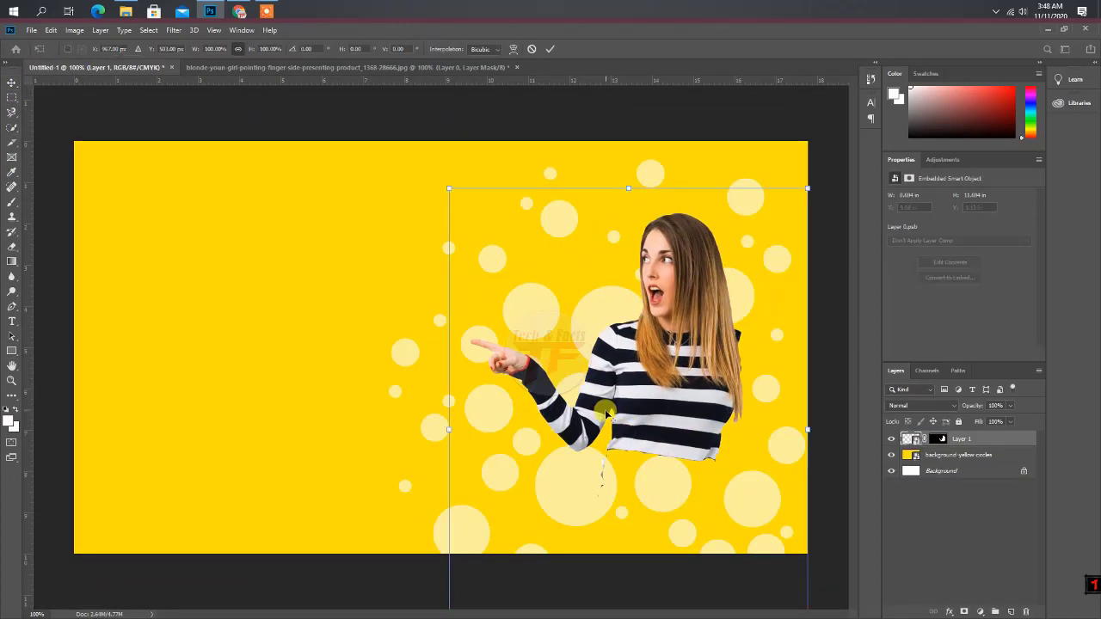
pyautogui.moveTo(447, 190); pyautogui.dragTo(388, 115)
pyautogui.moveTo(603, 117); pyautogui.dragTo(585, 82)
pyautogui.moveTo(670, 368); pyautogui.dragTo(696, 418)
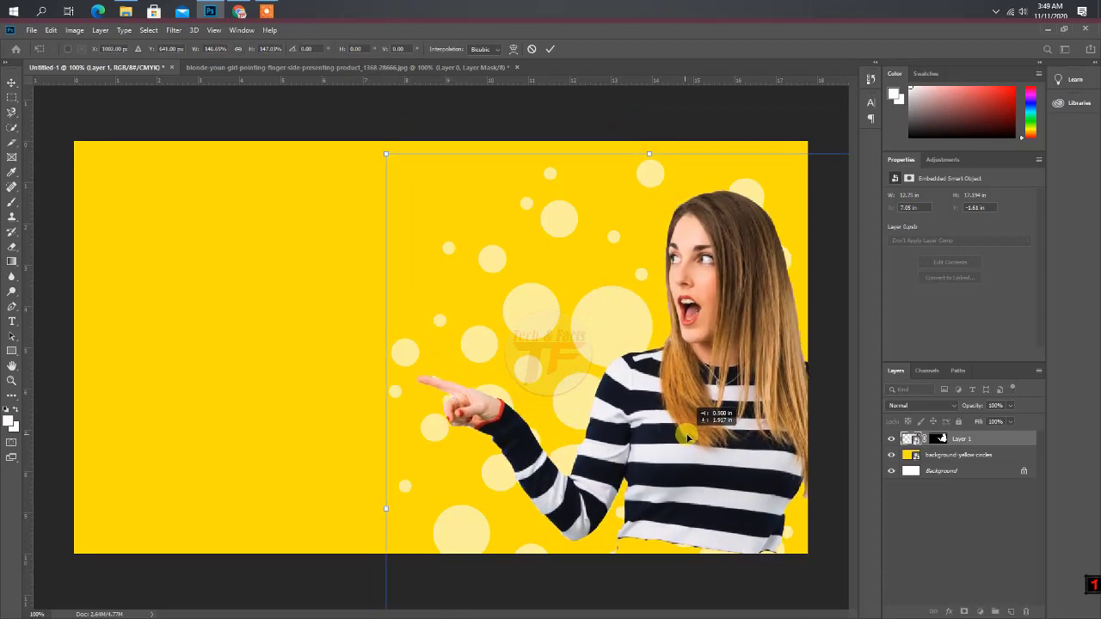
pyautogui.moveTo(388, 142); pyautogui.dragTo(347, 98)
pyautogui.moveTo(641, 430); pyautogui.dragTo(661, 438)
pyautogui.click(550, 49)
pyautogui.press('t')
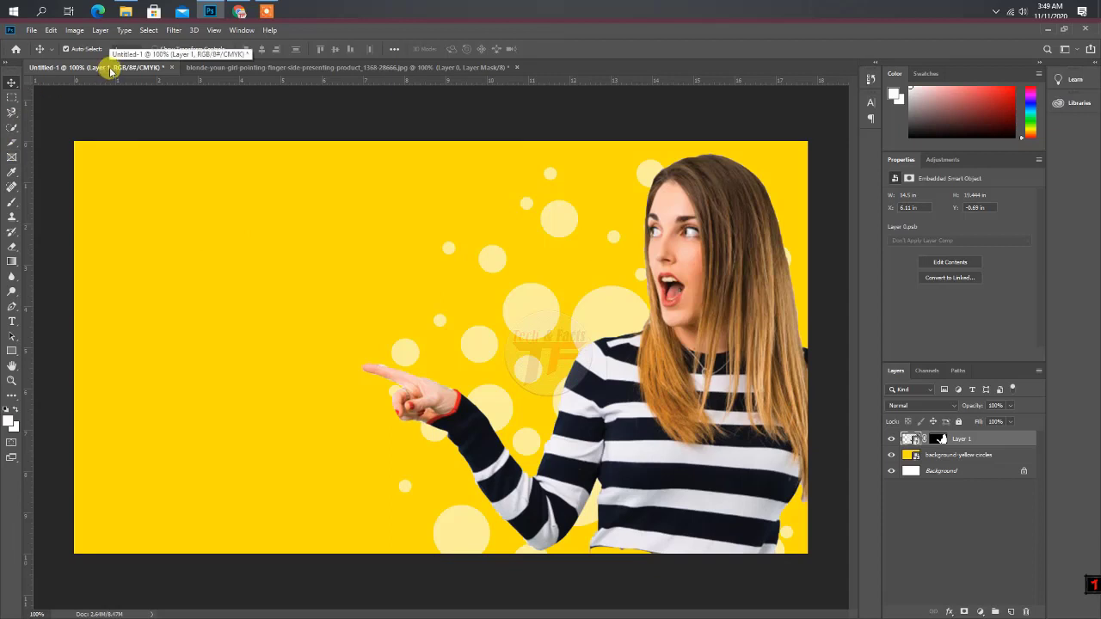
pyautogui.click(209, 255)
# - Type PROFESSIONAL as red text and move it to the upper left
pyautogui.write('P')
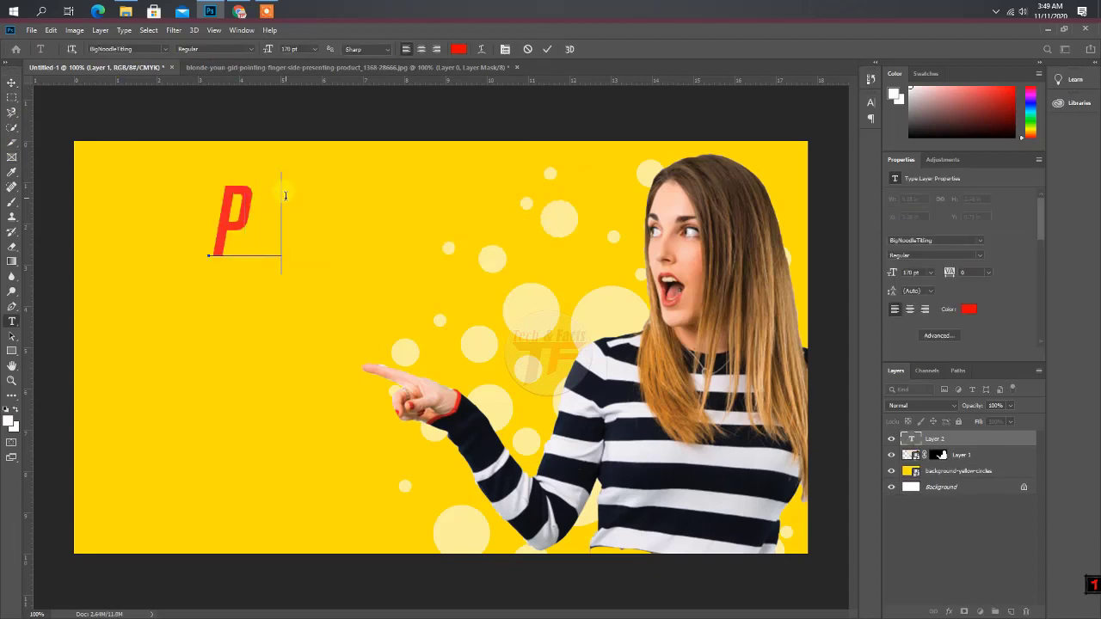
pyautogui.write('ROFESSIONAL')
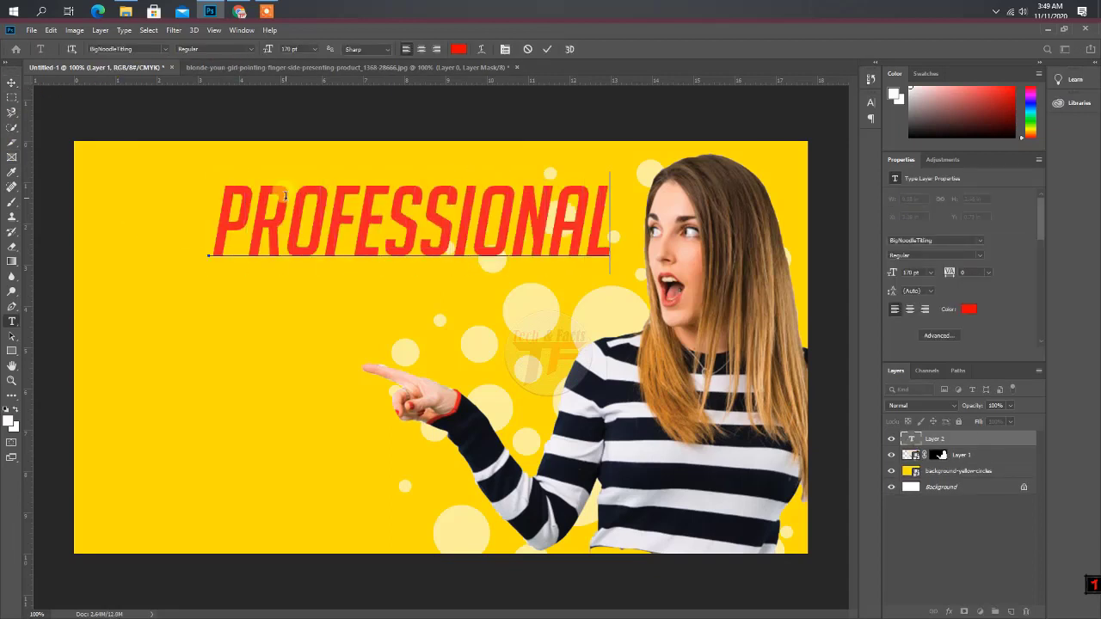
pyautogui.moveTo(426, 309); pyautogui.dragTo(336, 281)
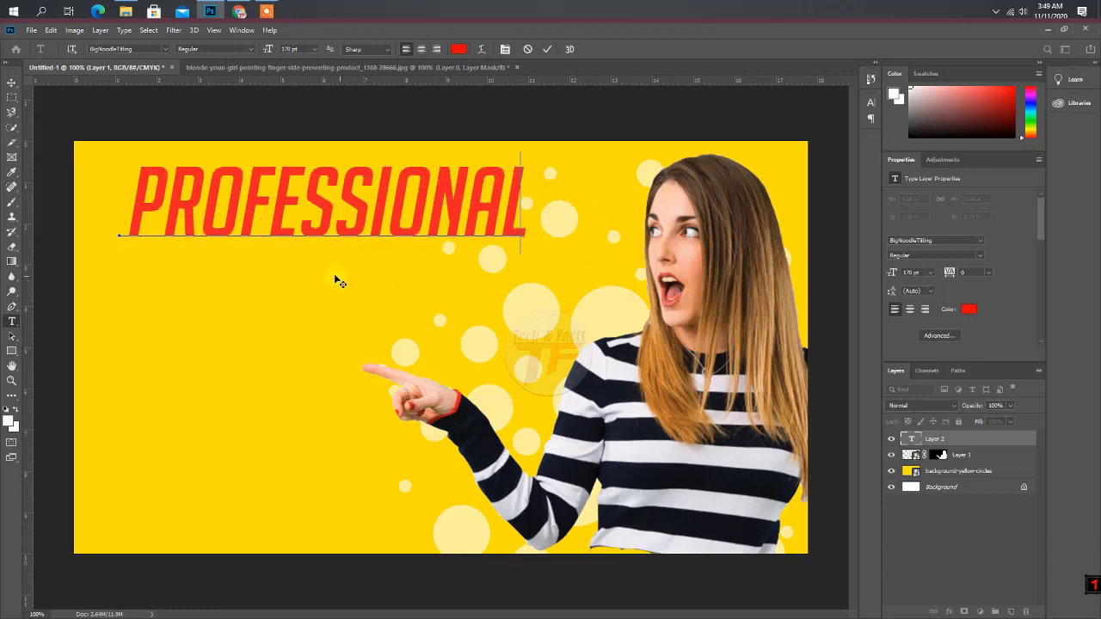
pyautogui.click(547, 50)
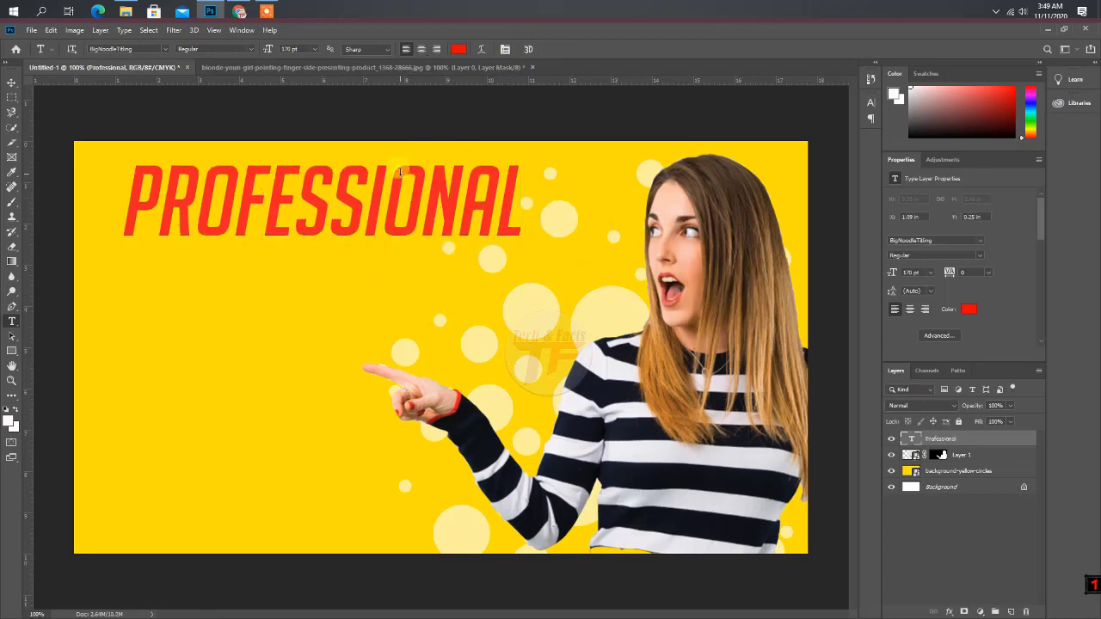
# - Duplicate the PROFESSIONAL layer and stack copies in the second, third and fourth rows
pyautogui.hotkey('ctrl', 'j')
pyautogui.hotkey('ctrl', 'j')
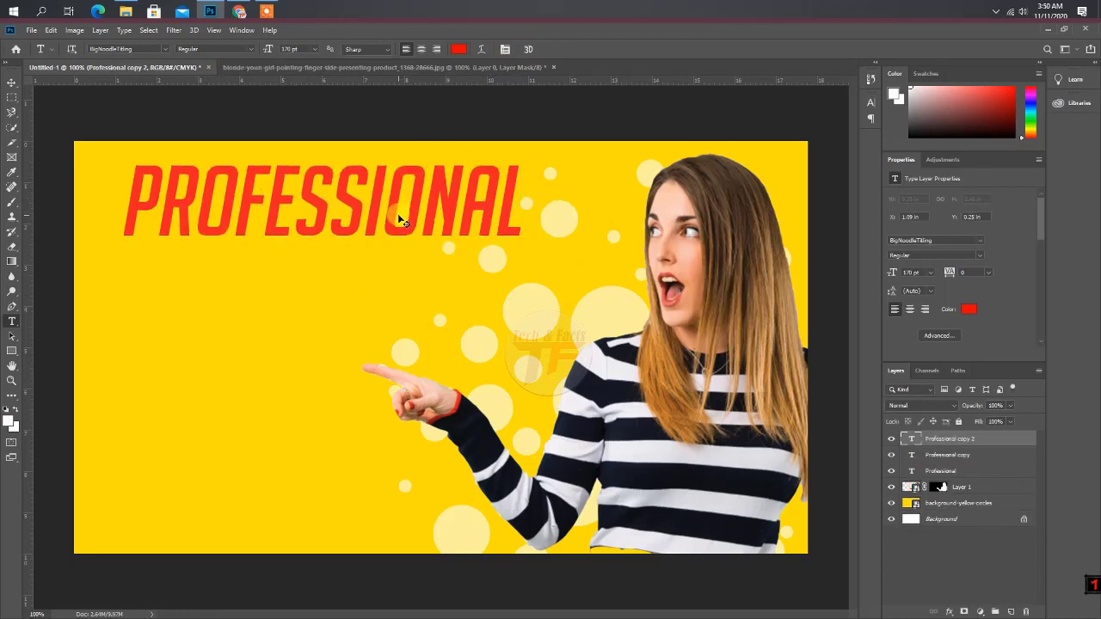
pyautogui.hotkey('ctrl', 'j')
pyautogui.click(12, 83)
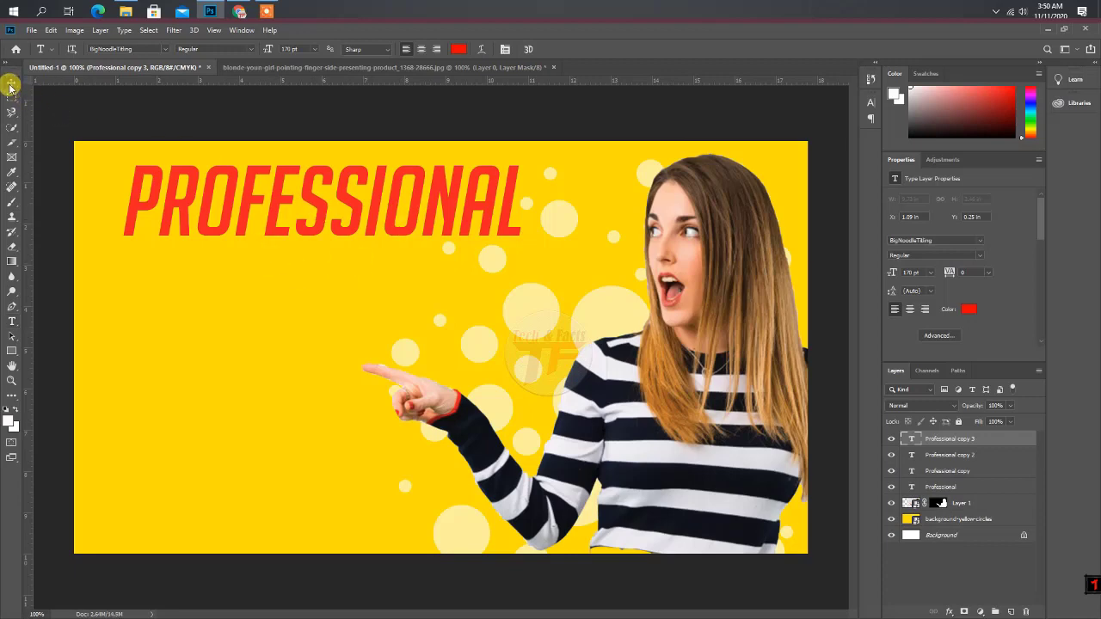
pyautogui.moveTo(272, 203); pyautogui.dragTo(267, 282)
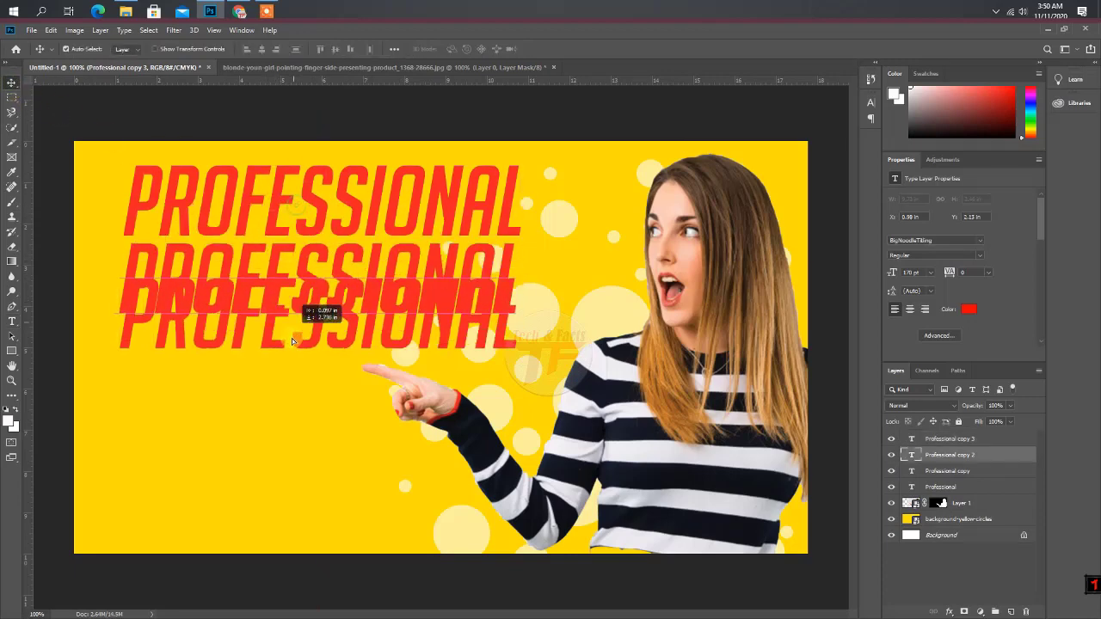
pyautogui.moveTo(284, 202); pyautogui.dragTo(273, 374)
pyautogui.moveTo(320, 219); pyautogui.dragTo(290, 474)
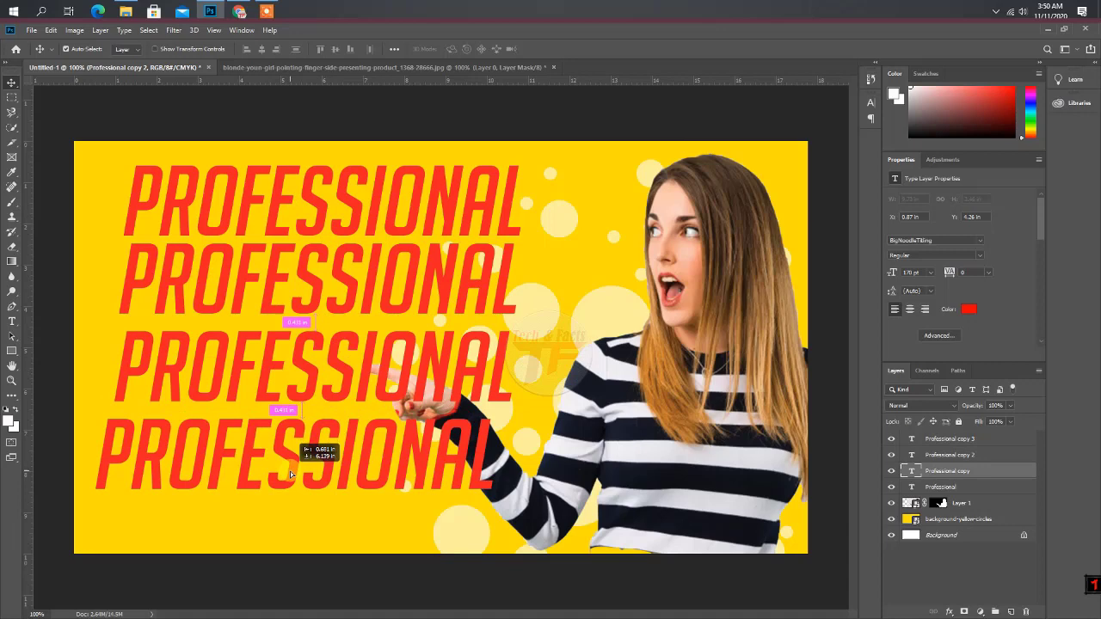
# - Retype the copies as YOUTUBE, THUMBNAIL and DESIGN
pyautogui.doubleClick(320, 279)
pyautogui.write('YOU')
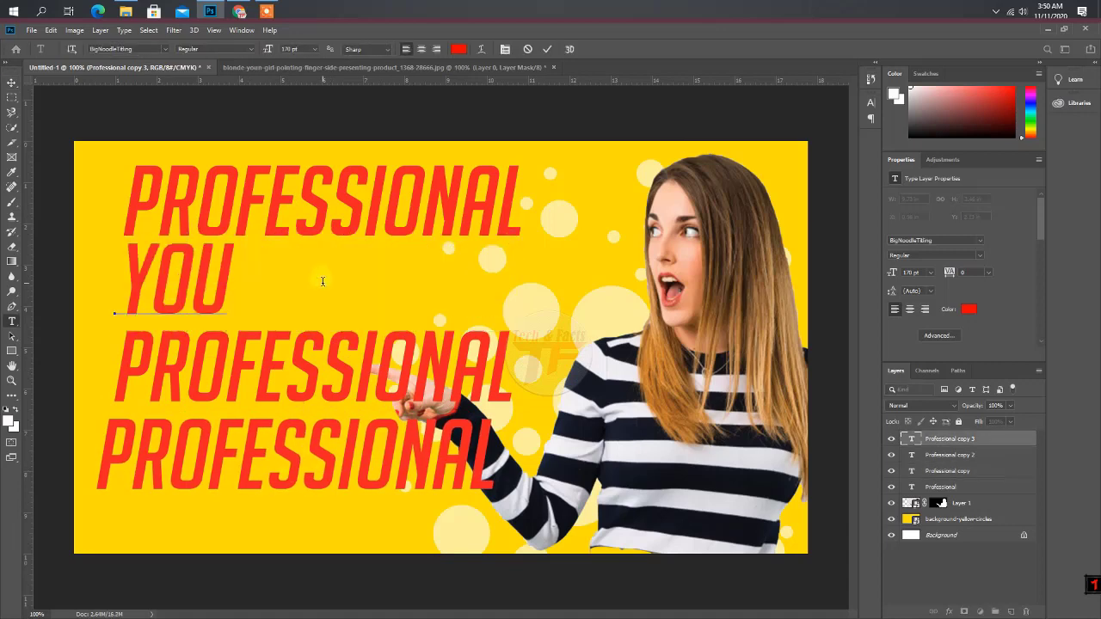
pyautogui.write('TUBE')
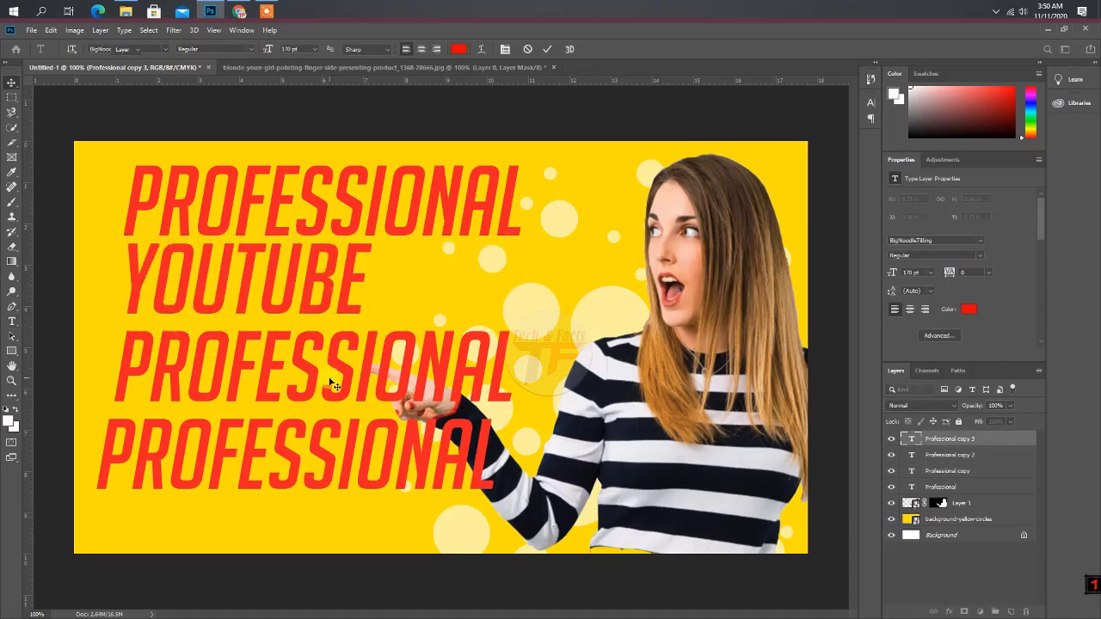
pyautogui.doubleClick(329, 372)
pyautogui.write('THU')
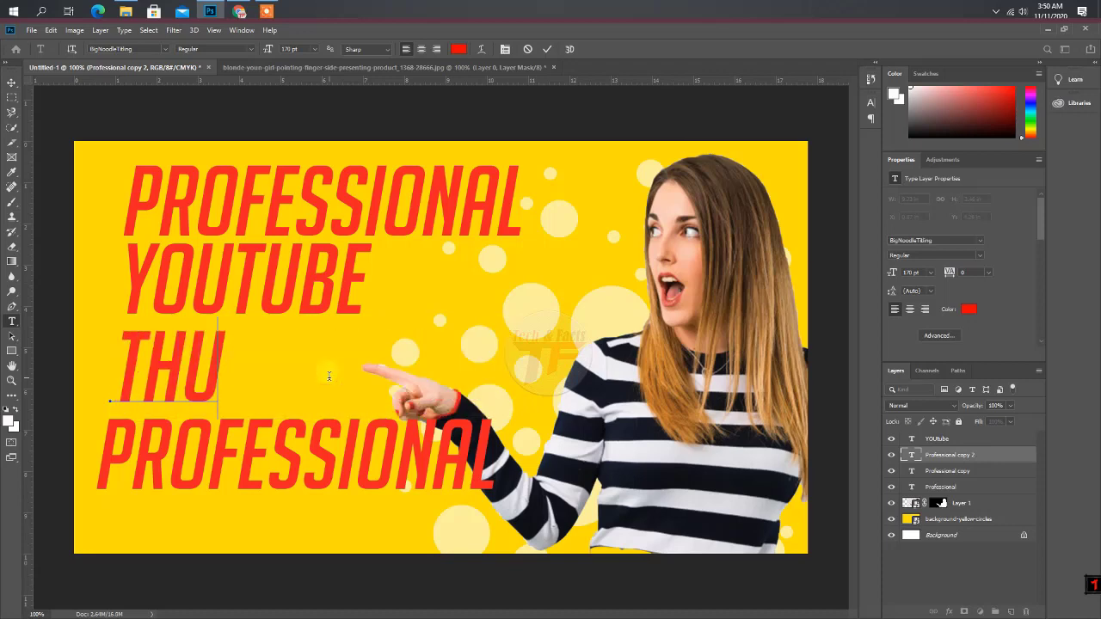
pyautogui.write('MBNAIL')
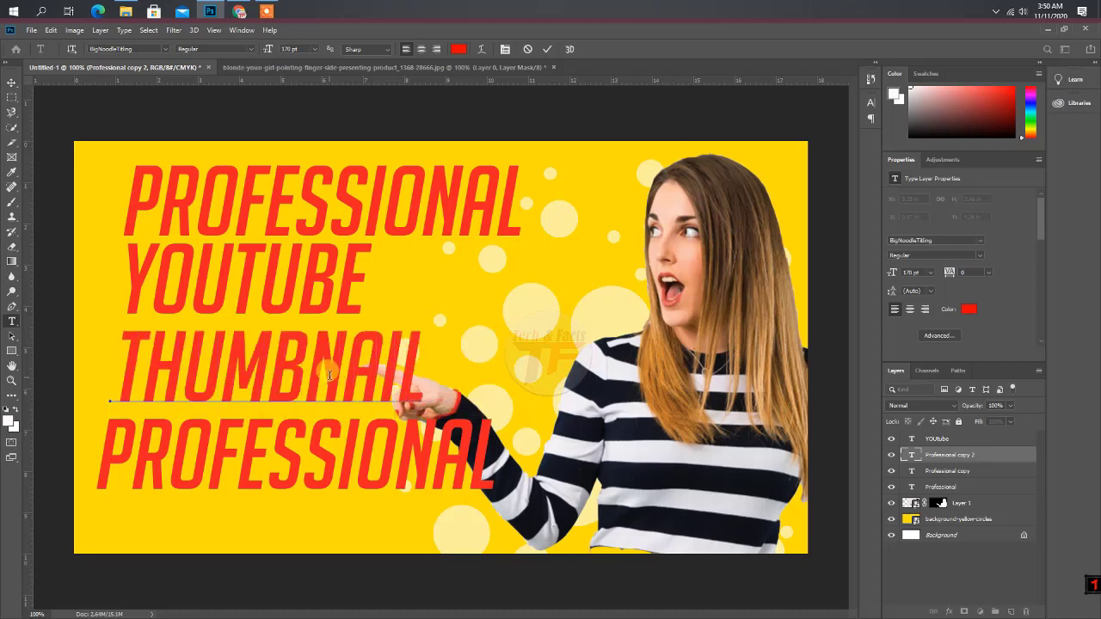
pyautogui.doubleClick(341, 465)
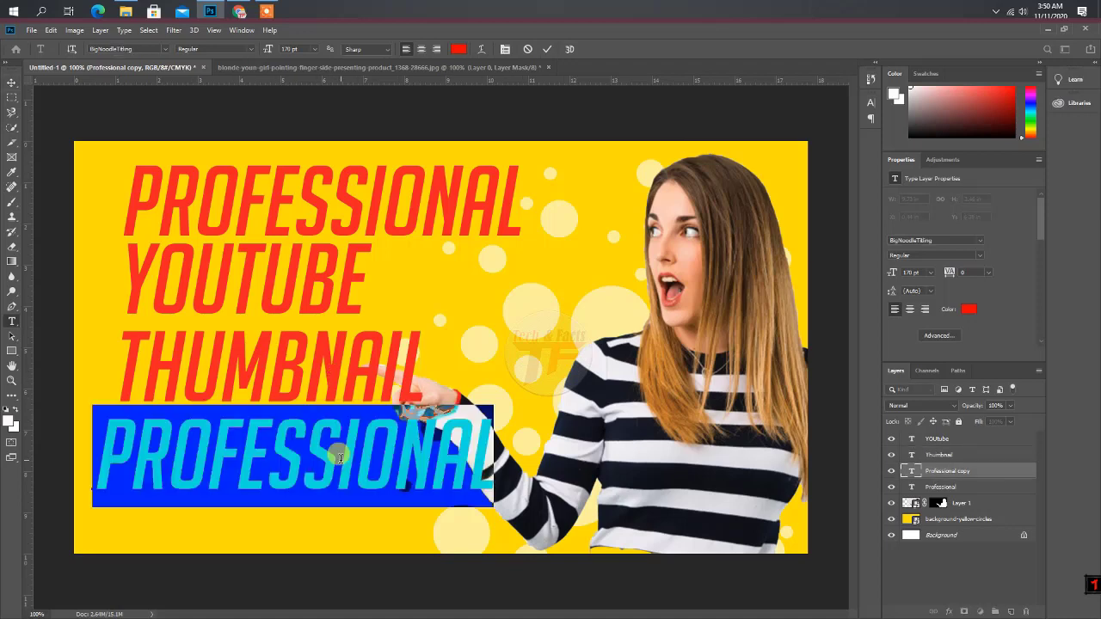
pyautogui.write('DESI')
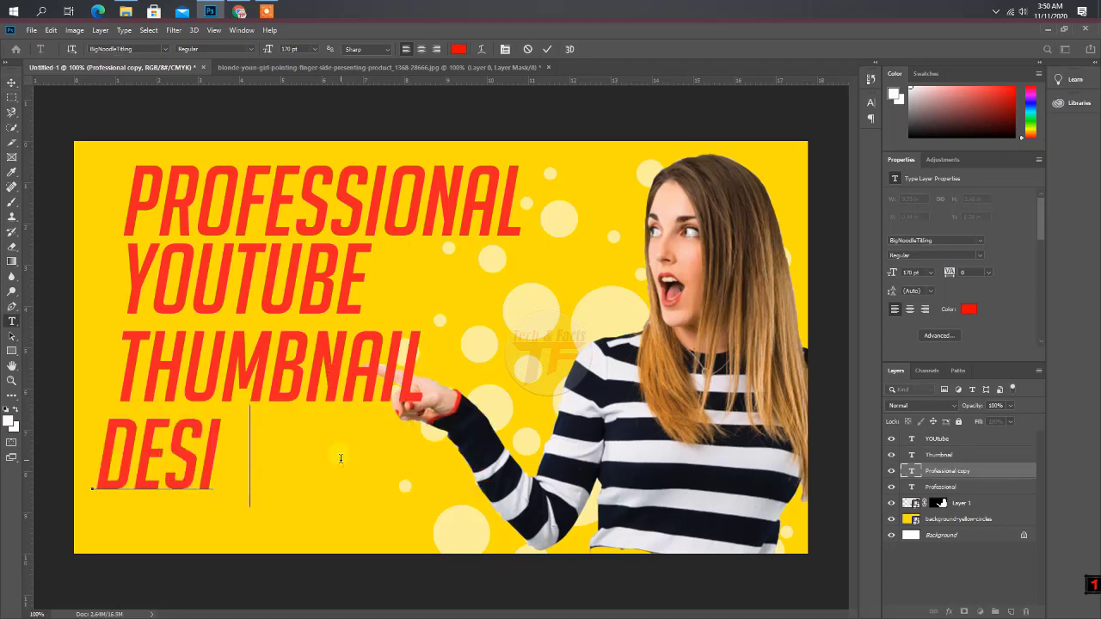
pyautogui.write('GN')
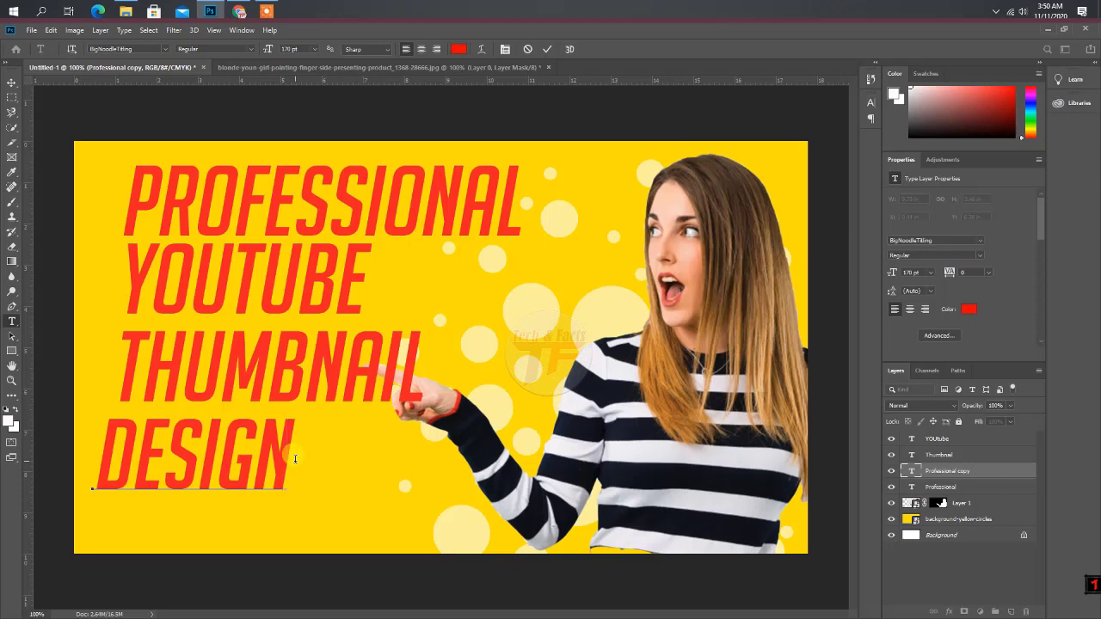
# - Shrink PROFESSIONAL and move it up above YOUTUBE
pyautogui.click(292, 222)
pyautogui.hotkey('ctrl', 't')
pyautogui.moveTo(526, 153); pyautogui.dragTo(422, 185)
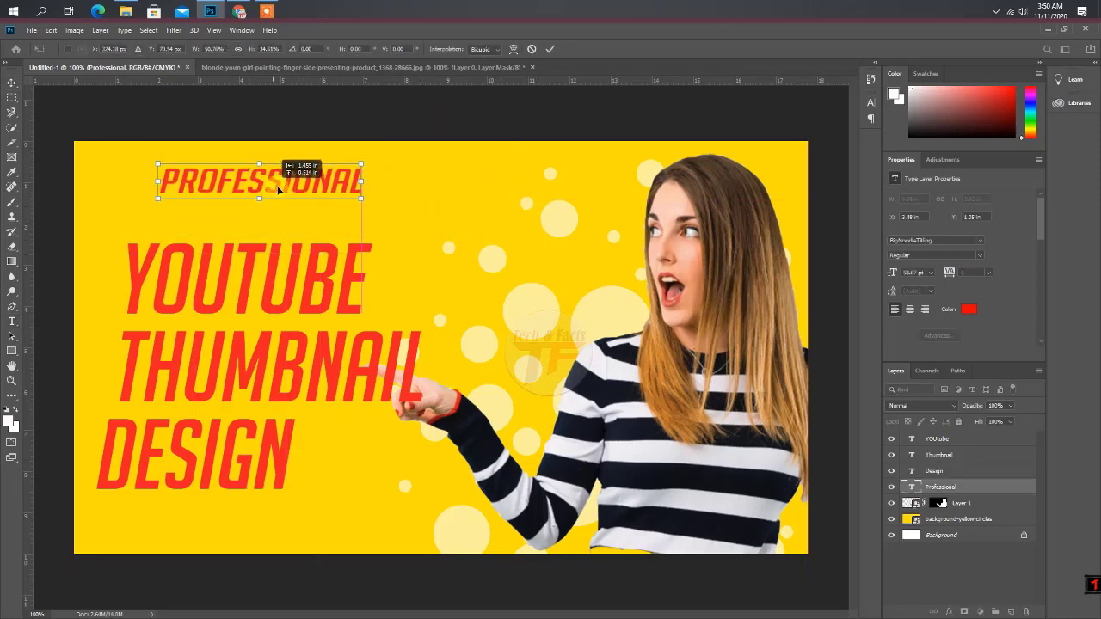
pyautogui.moveTo(338, 209); pyautogui.dragTo(278, 183)
pyautogui.click(544, 50)
# - Enlarge YOUTUBE across the upper left
pyautogui.click(278, 287)
pyautogui.hotkey('ctrl', 't')
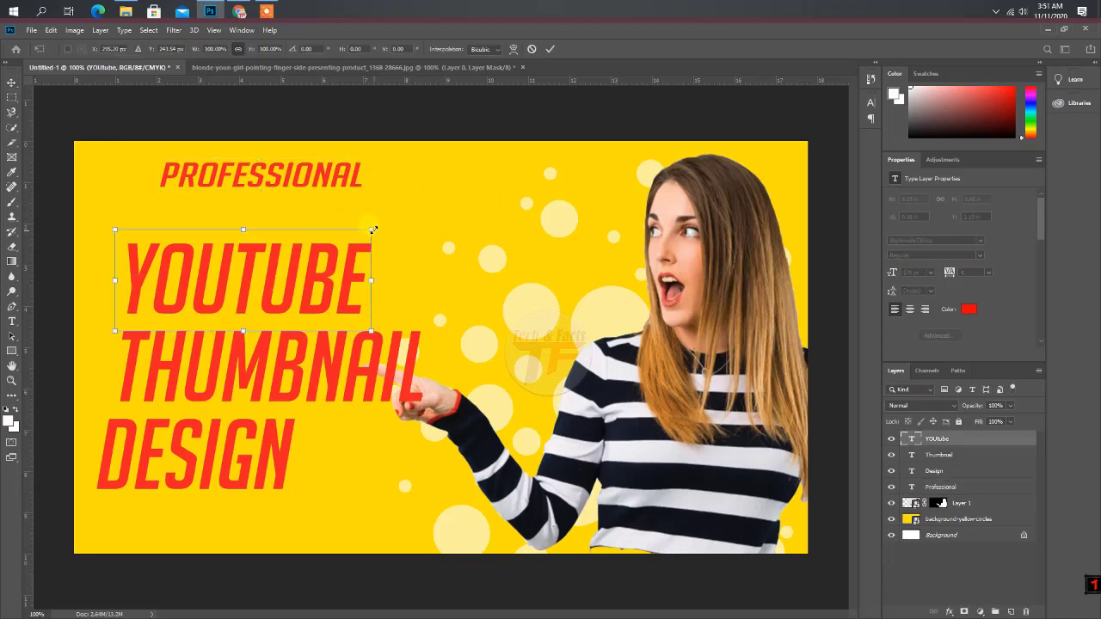
pyautogui.moveTo(373, 229); pyautogui.dragTo(392, 230)
pyautogui.hotkey('shift', 'Down')
pyautogui.hotkey('shift', 'Down')
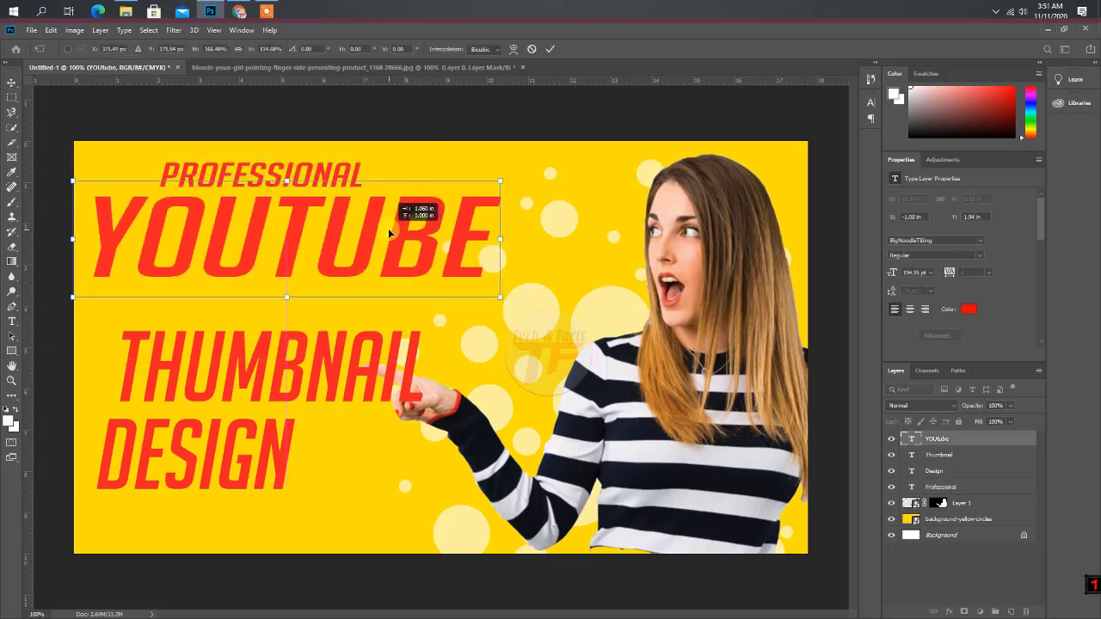
# - Stretch THUMBNAIL wider and flatter, placing it just below YOUTUBE
pyautogui.click(550, 49)
pyautogui.click(300, 371)
pyautogui.hotkey('ctrl', 't')
pyautogui.moveTo(422, 318); pyautogui.dragTo(486, 353)
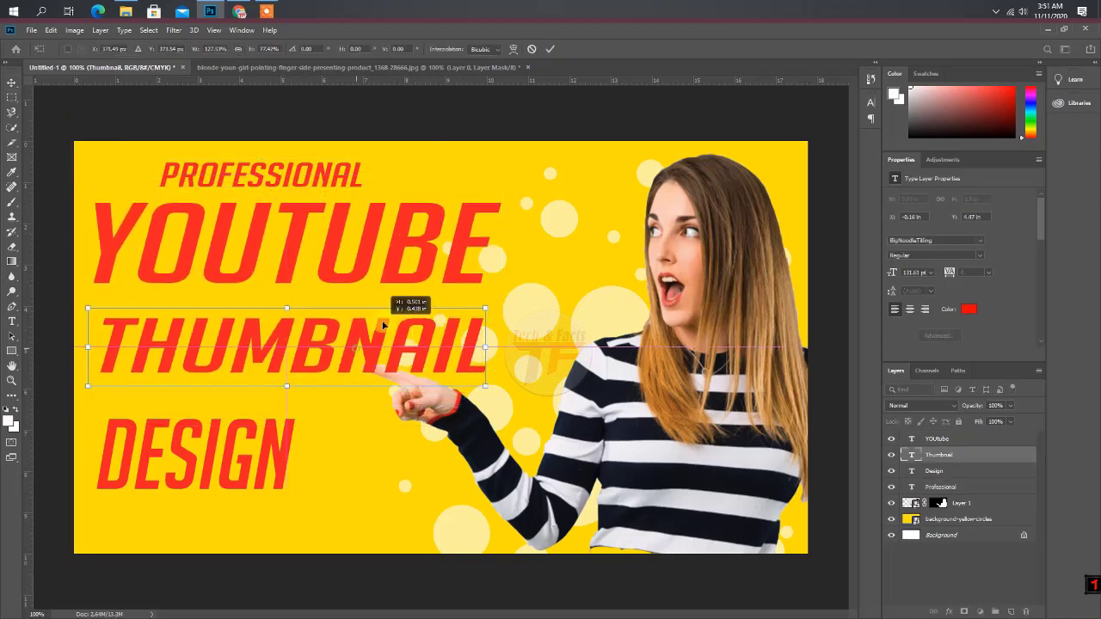
pyautogui.moveTo(389, 358); pyautogui.dragTo(389, 321)
pyautogui.moveTo(486, 362); pyautogui.dragTo(483, 347)
pyautogui.moveTo(405, 319); pyautogui.dragTo(389, 322)
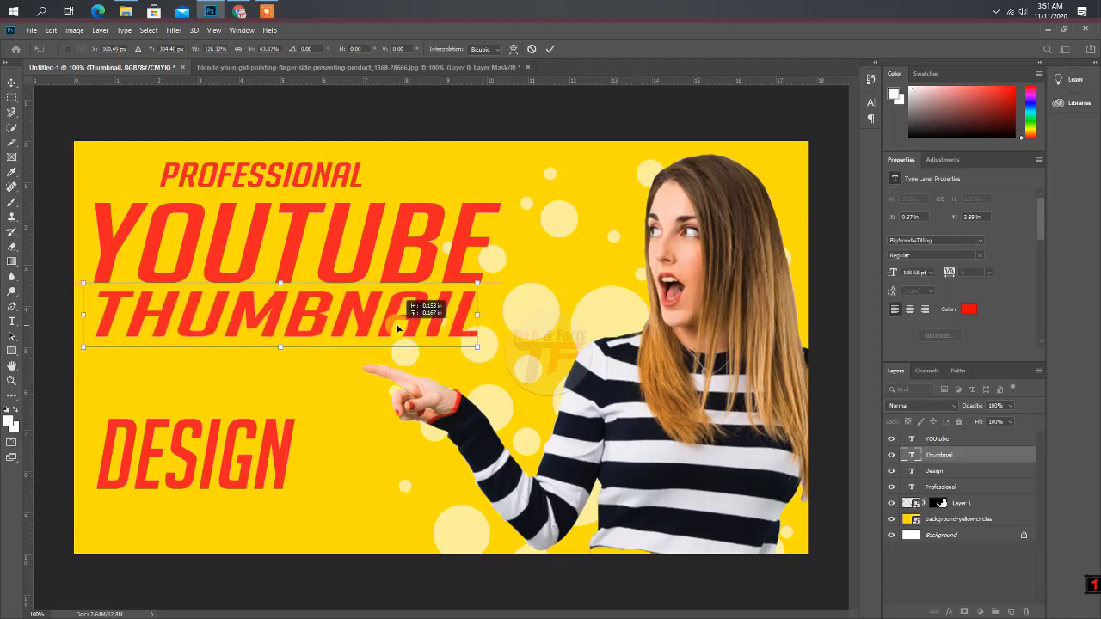
pyautogui.press('Return')
# - Centre PROFESSIONAL above YOUTUBE and nudge YOUTUBE into alignment
pyautogui.moveTo(340, 173); pyautogui.dragTo(356, 167)
pyautogui.hotkey('ctrl', 't')
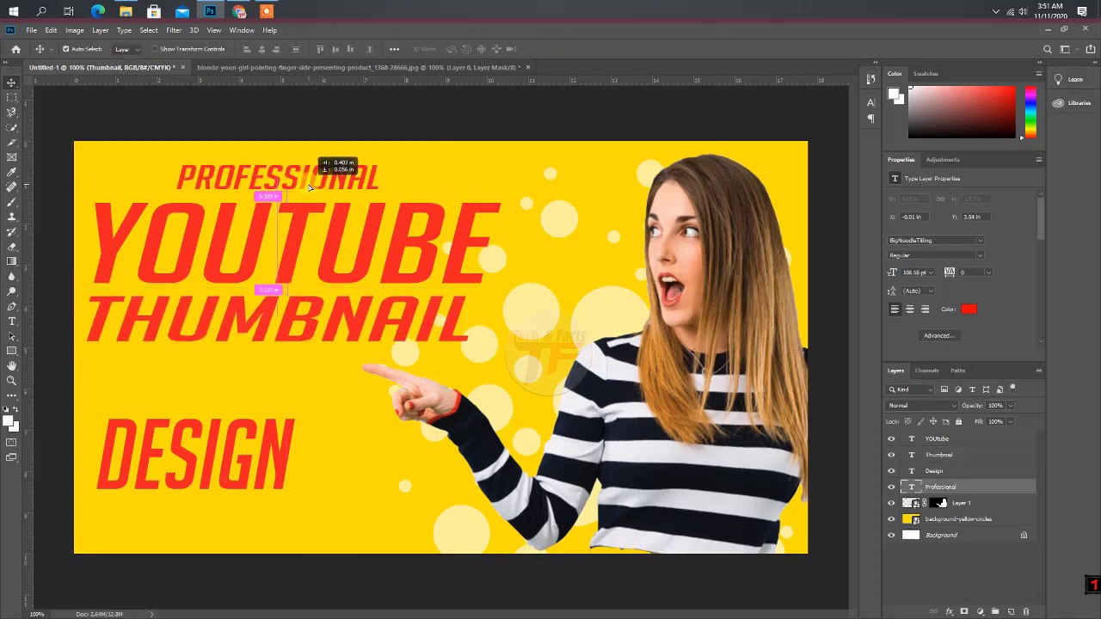
pyautogui.press('Return')
pyautogui.click(317, 248)
pyautogui.moveTo(316, 249); pyautogui.dragTo(320, 245)
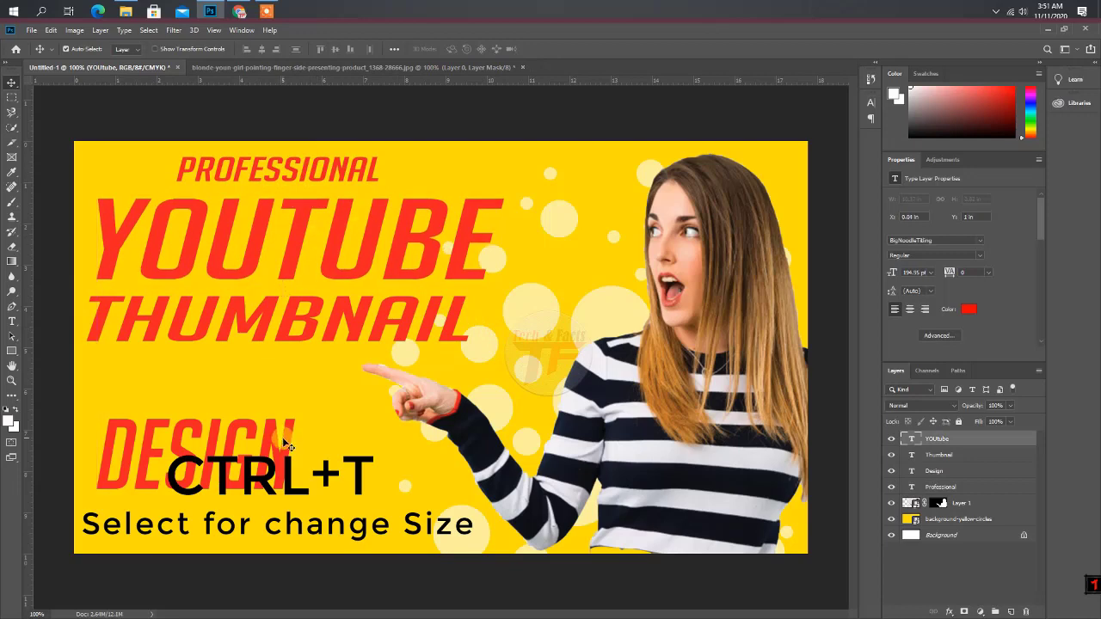
# - Shrink DESIGN and tuck it directly beneath THUMBNAIL
pyautogui.click(282, 439)
pyautogui.hotkey('ctrl', 't')
pyautogui.moveTo(296, 454)
pyautogui.mouseDown()
pyautogui.moveTo(301, 378)
pyautogui.moveTo(324, 387)
pyautogui.mouseUp()
pyautogui.press('Return')
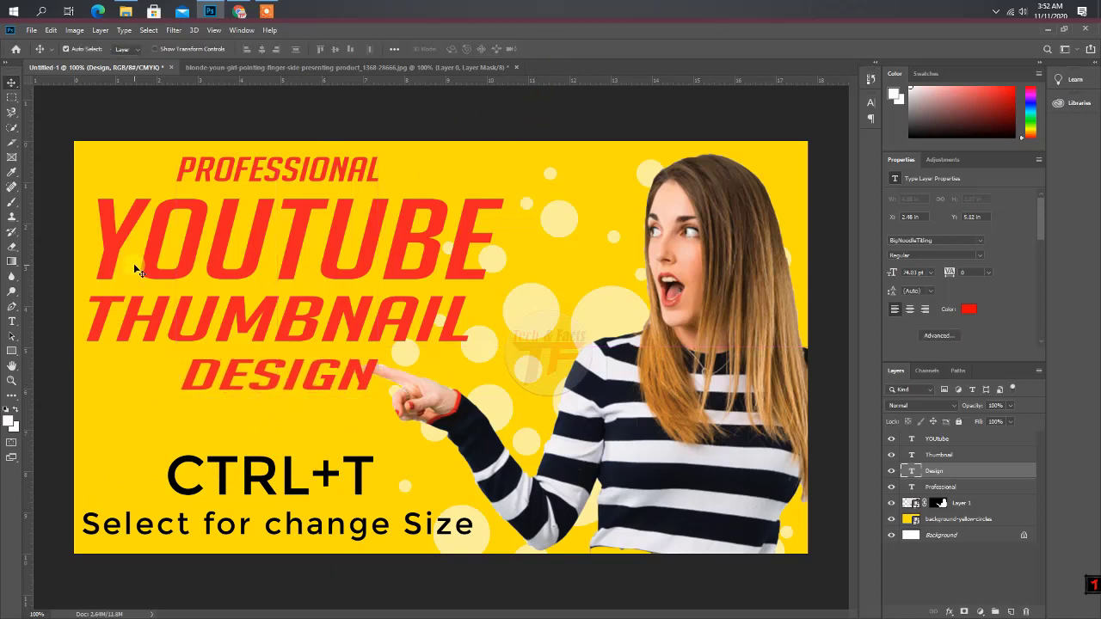
pyautogui.click(12, 350)
# - Draw a white rectangle around PROFESSIONAL and move it behind the text
pyautogui.moveTo(173, 152); pyautogui.dragTo(384, 188)
pyautogui.moveTo(954, 476); pyautogui.dragTo(900, 499)
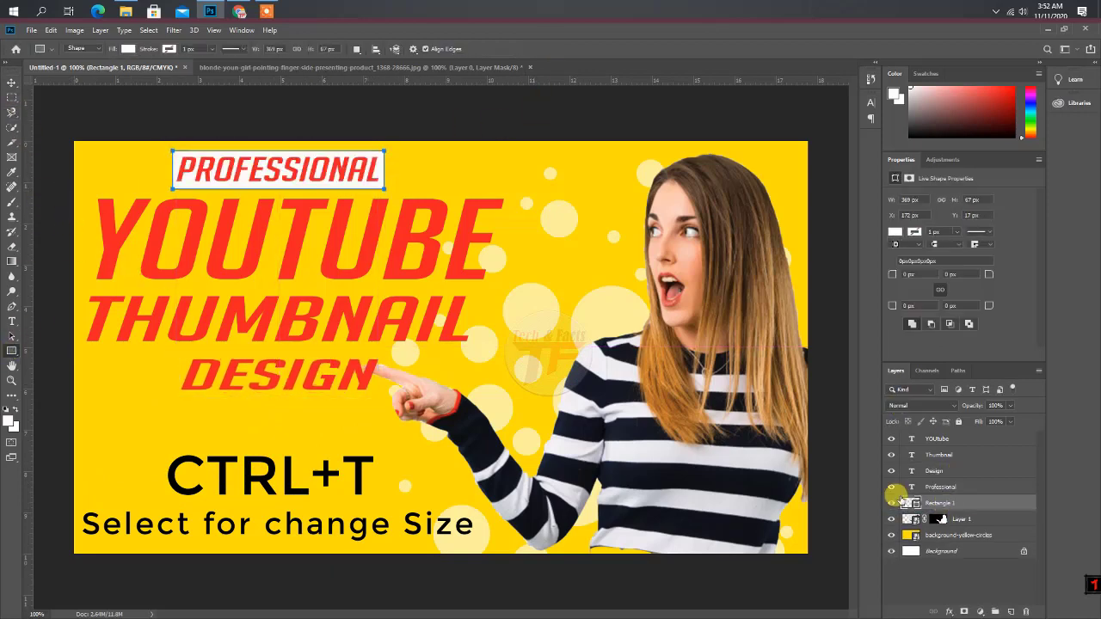
pyautogui.click(82, 196)
pyautogui.click(573, 239)
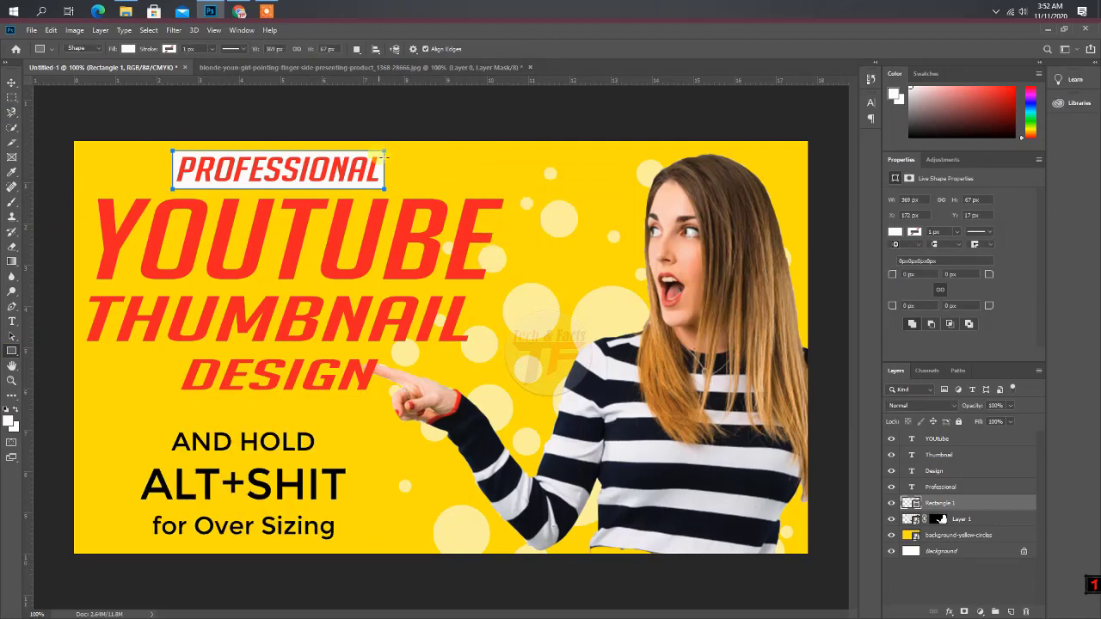
pyautogui.click(12, 321)
pyautogui.click(13, 349)
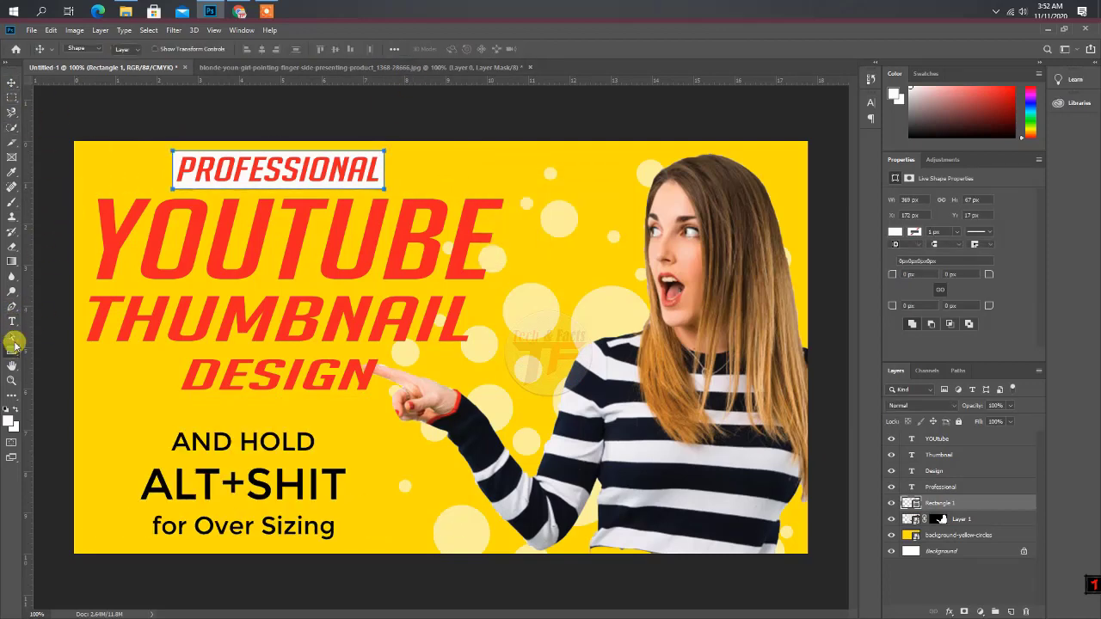
# - Draw white boxes behind YOUTUBE, THUMBNAIL and DESIGN
pyautogui.moveTo(80, 192); pyautogui.dragTo(514, 288)
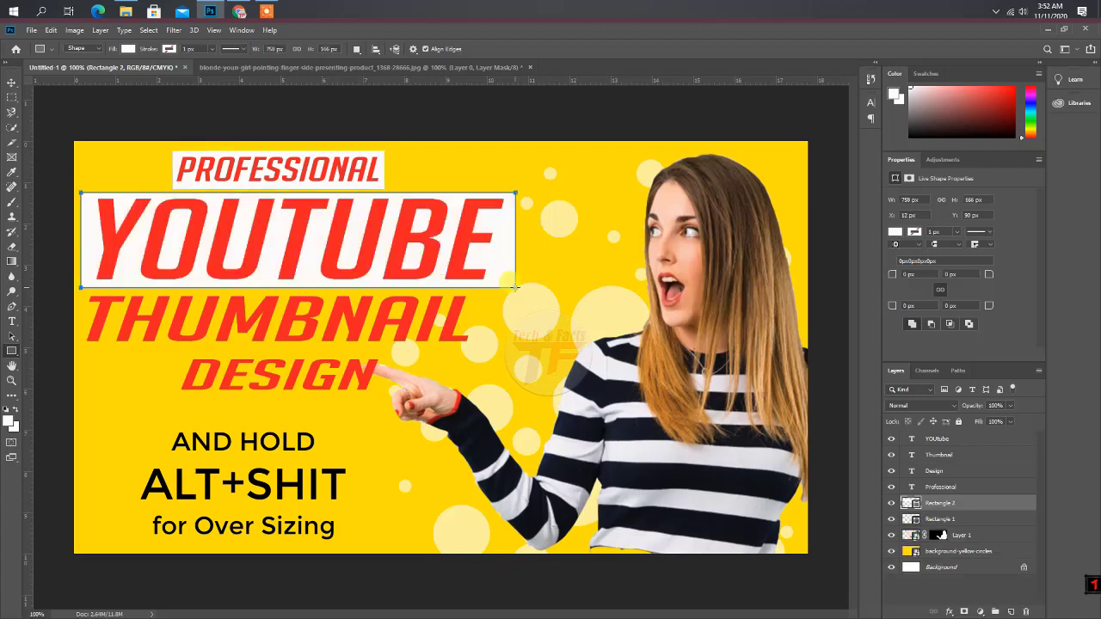
pyautogui.moveTo(79, 292)
pyautogui.mouseDown()
pyautogui.moveTo(508, 355)
pyautogui.moveTo(495, 348)
pyautogui.mouseUp()
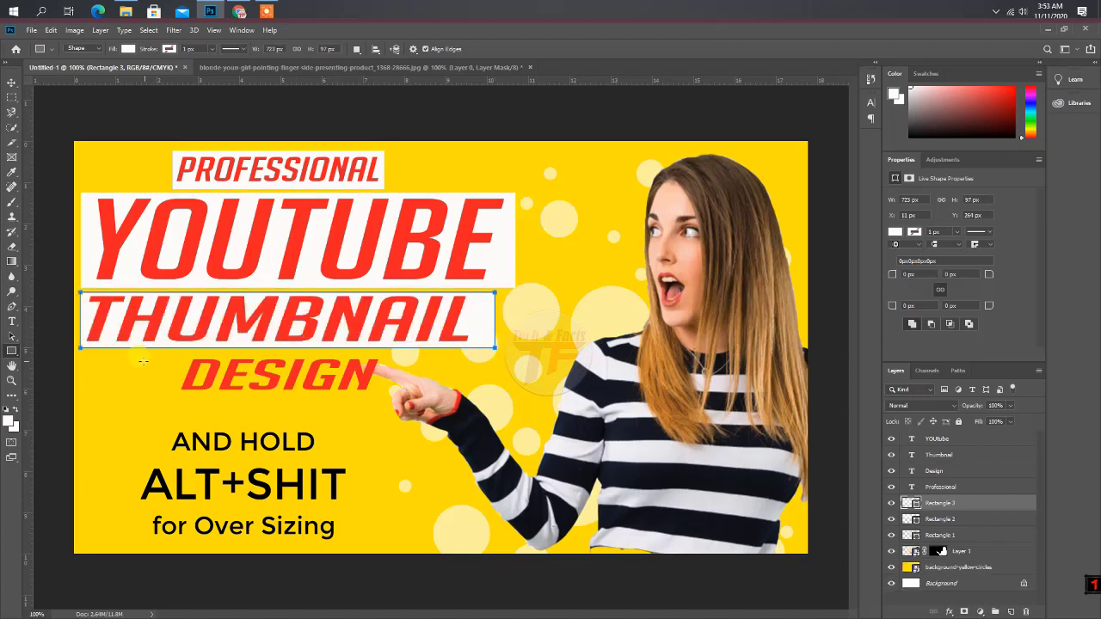
pyautogui.moveTo(175, 353); pyautogui.dragTo(381, 399)
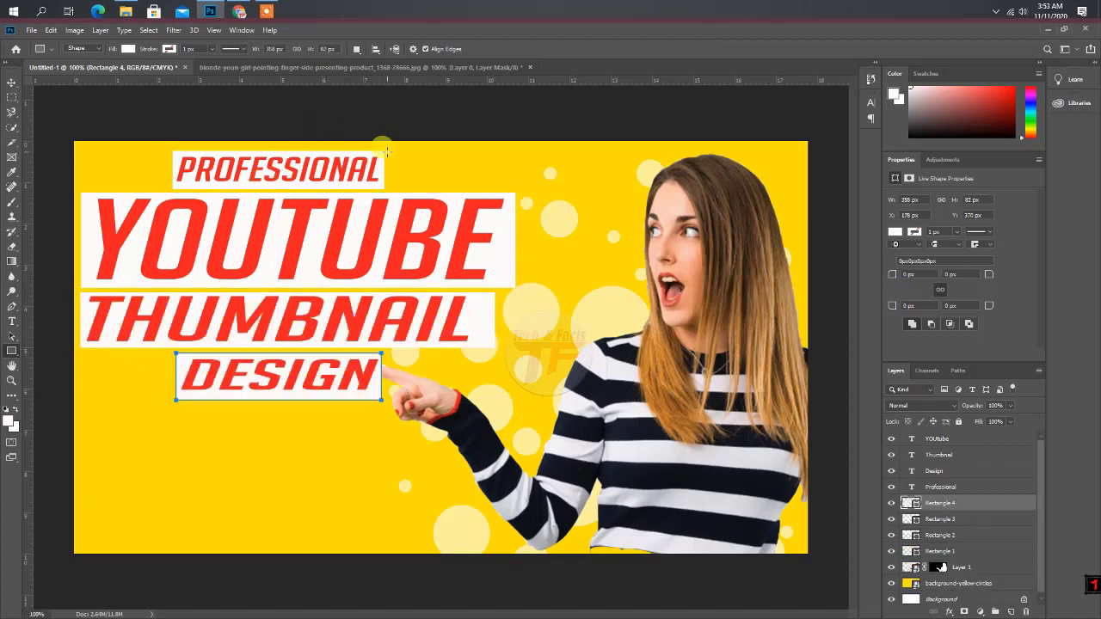
pyautogui.click(12, 82)
# - Restyle the PROFESSIONAL text from the Character panel
pyautogui.doubleClick(276, 169)
pyautogui.click(871, 102)
pyautogui.click(757, 185)
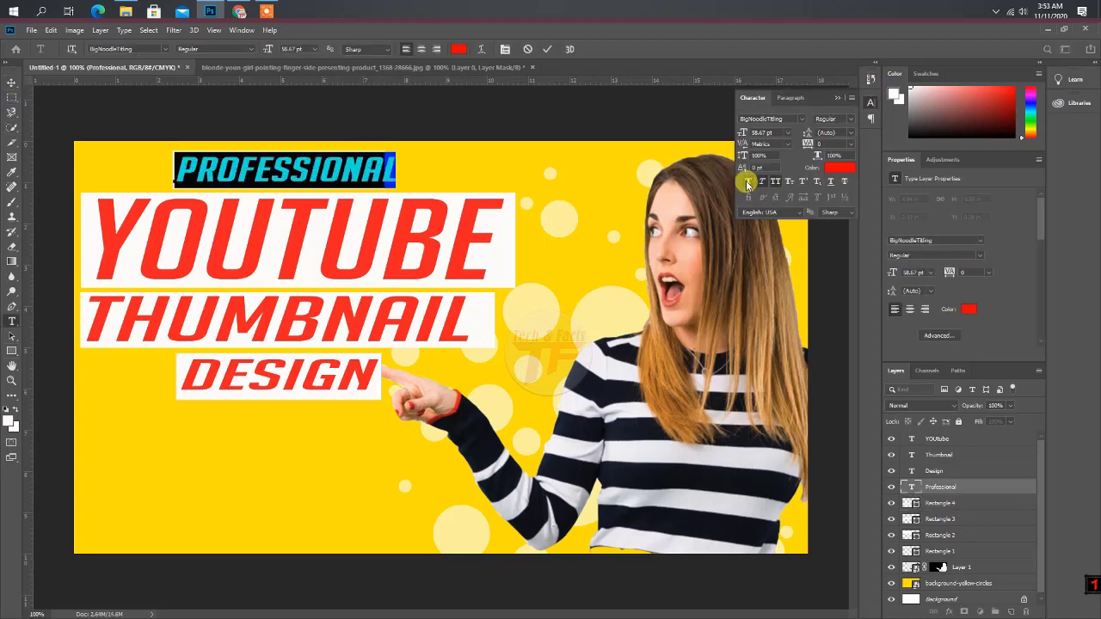
pyautogui.click(941, 503)
# - Free-transform the white boxes behind DESIGN and PROFESSIONAL and commit them
pyautogui.hotkey('ctrl', 't')
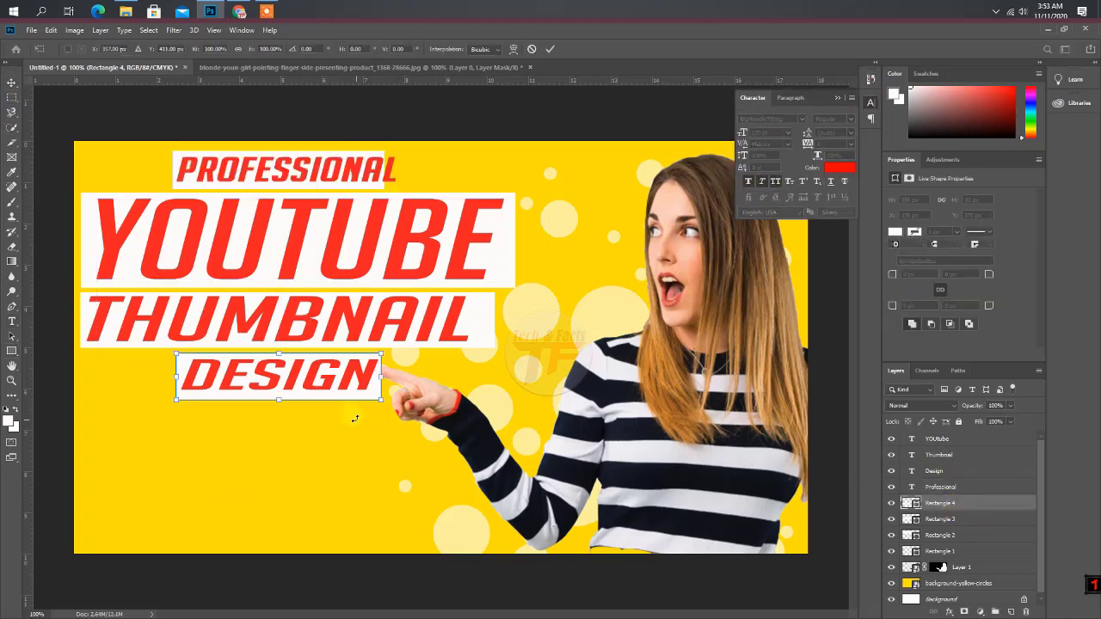
pyautogui.press('Return')
pyautogui.click(276, 376)
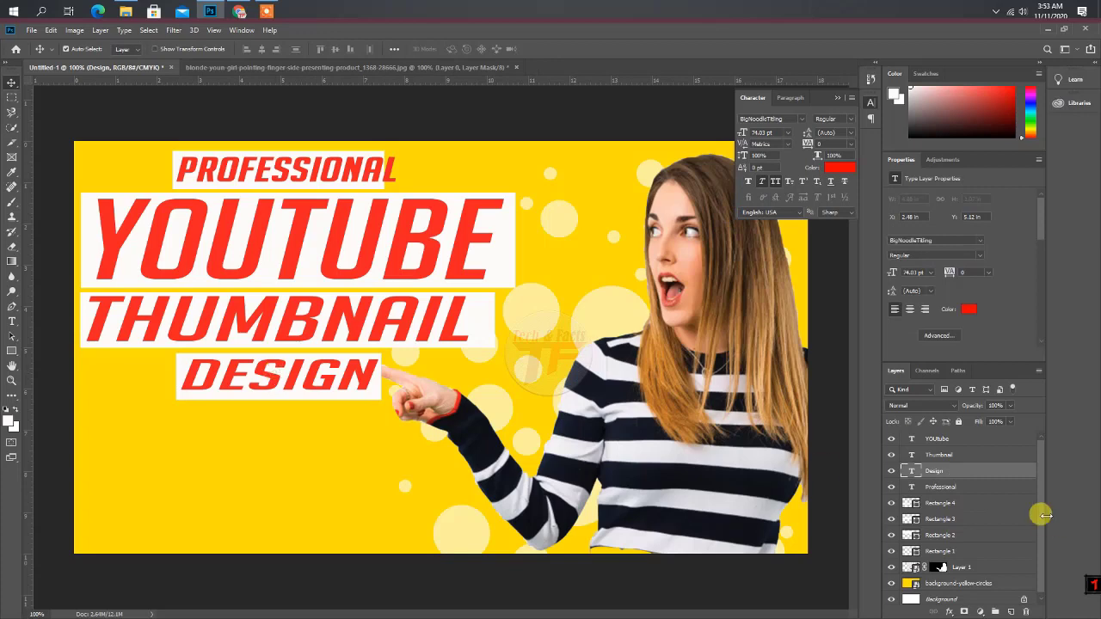
pyautogui.click(940, 504)
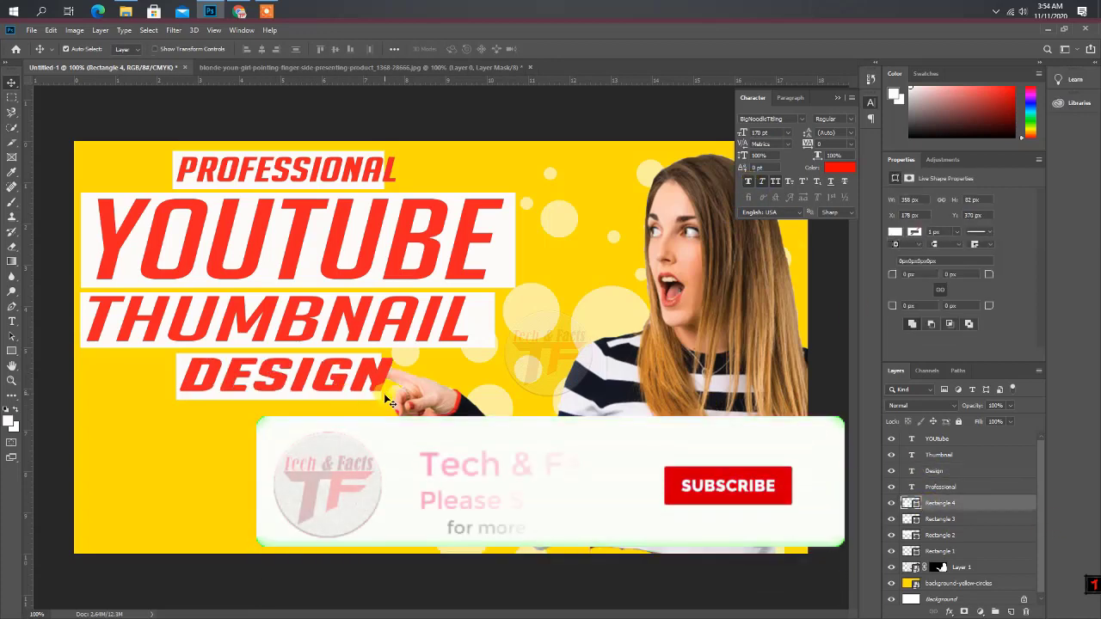
pyautogui.hotkey('ctrl', 't')
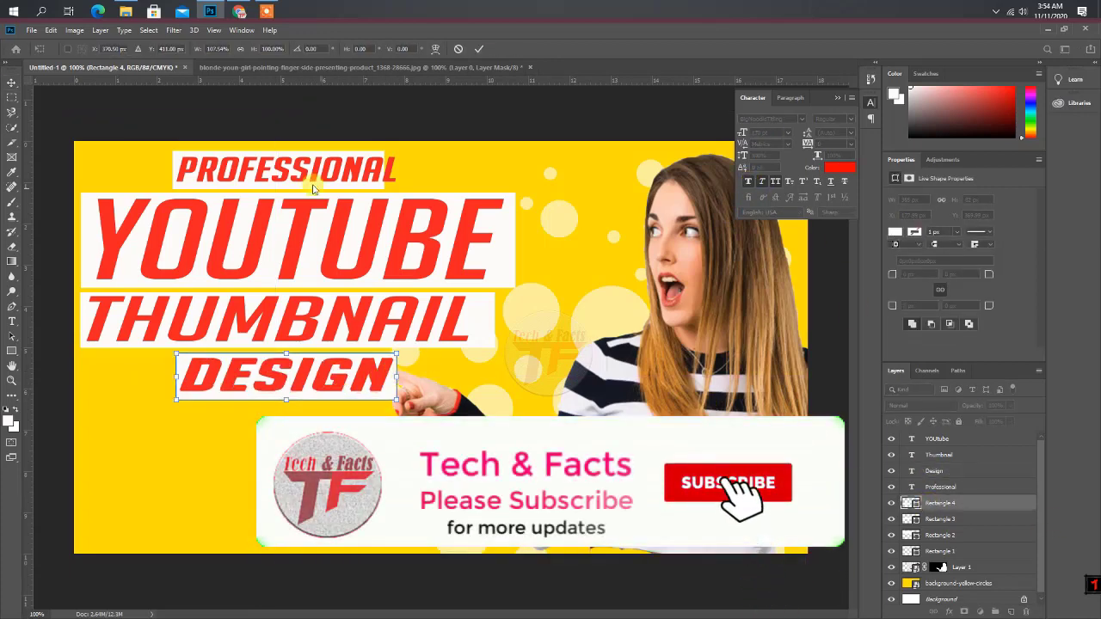
pyautogui.click(933, 551)
pyautogui.press('Return')
pyautogui.hotkey('ctrl', 't')
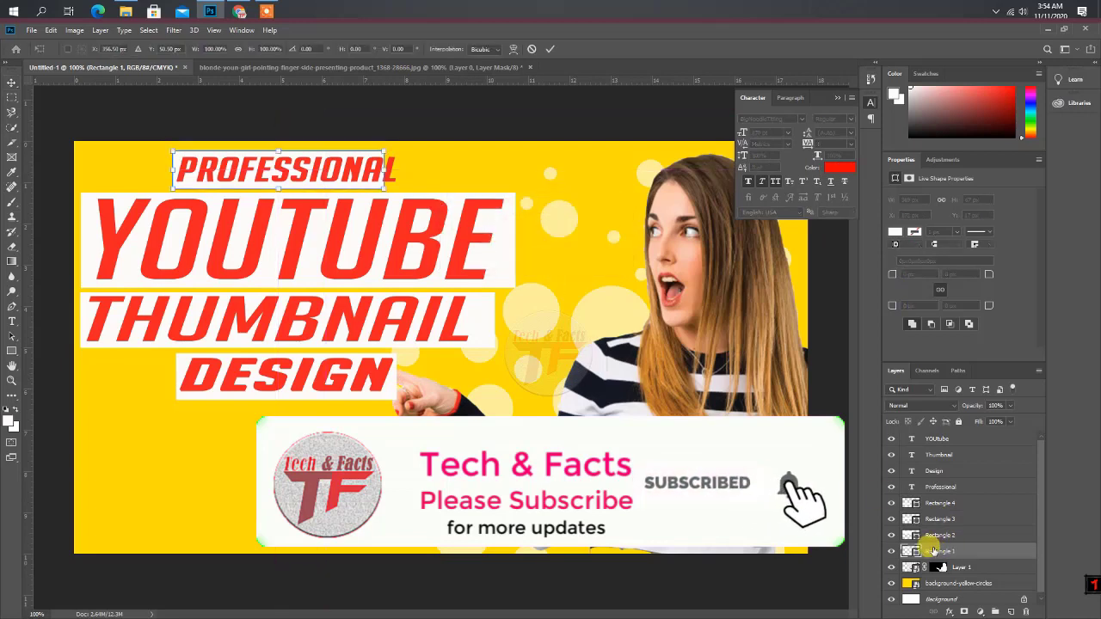
pyautogui.click(550, 49)
# - Make YOUTUBE Faux Bold and widen its white box to fit
pyautogui.click(465, 273)
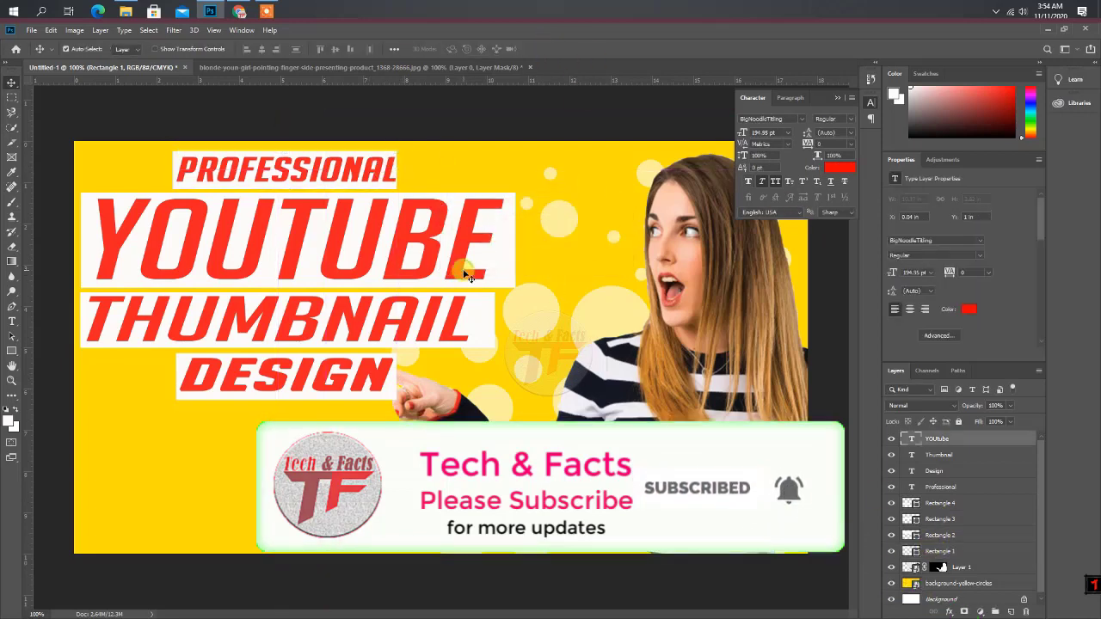
pyautogui.click(748, 180)
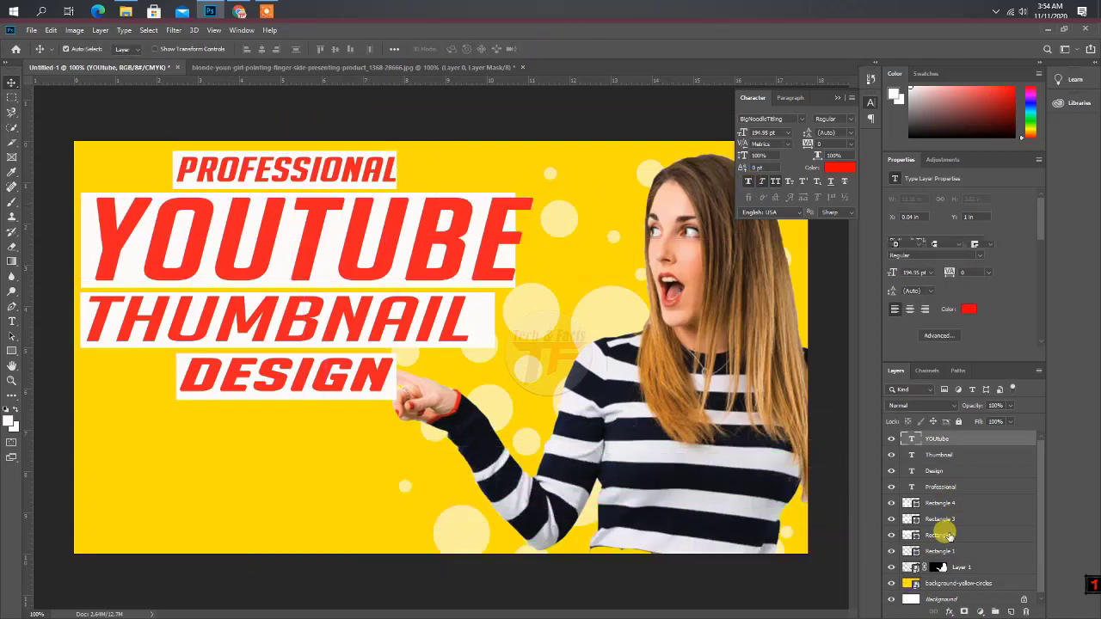
pyautogui.click(944, 534)
pyautogui.hotkey('ctrl', 't')
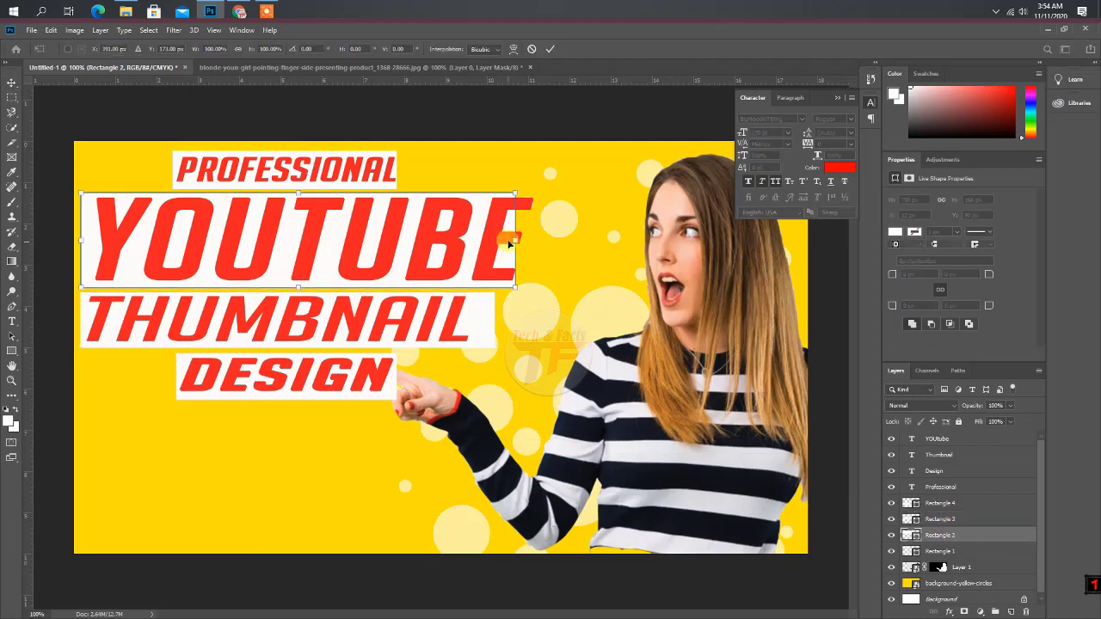
pyautogui.moveTo(509, 244); pyautogui.dragTo(534, 242)
pyautogui.click(550, 49)
# - Make THUMBNAIL Faux Bold and widen its white box
pyautogui.click(944, 519)
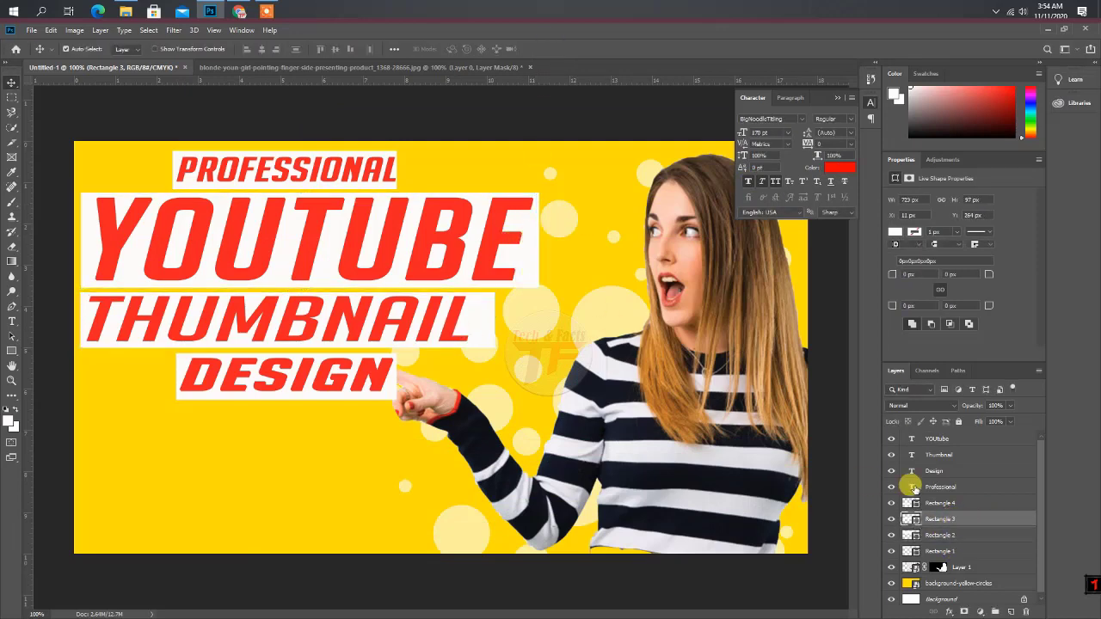
pyautogui.click(748, 180)
pyautogui.click(944, 535)
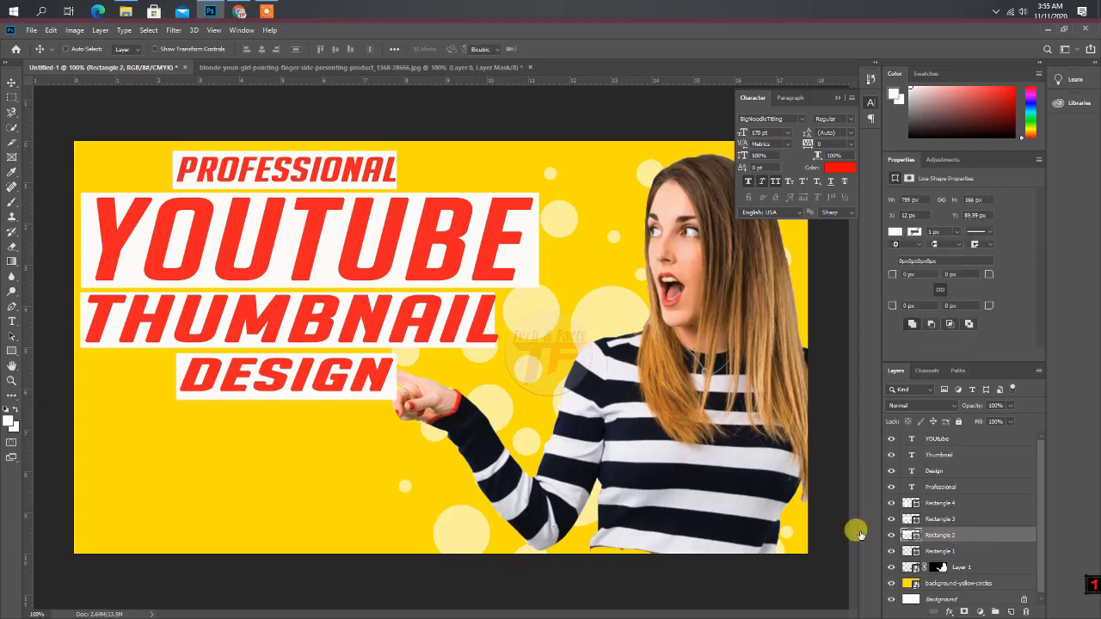
pyautogui.hotkey('ctrl', 't')
pyautogui.click(944, 519)
pyautogui.hotkey('ctrl', 't')
pyautogui.moveTo(497, 320); pyautogui.dragTo(505, 319)
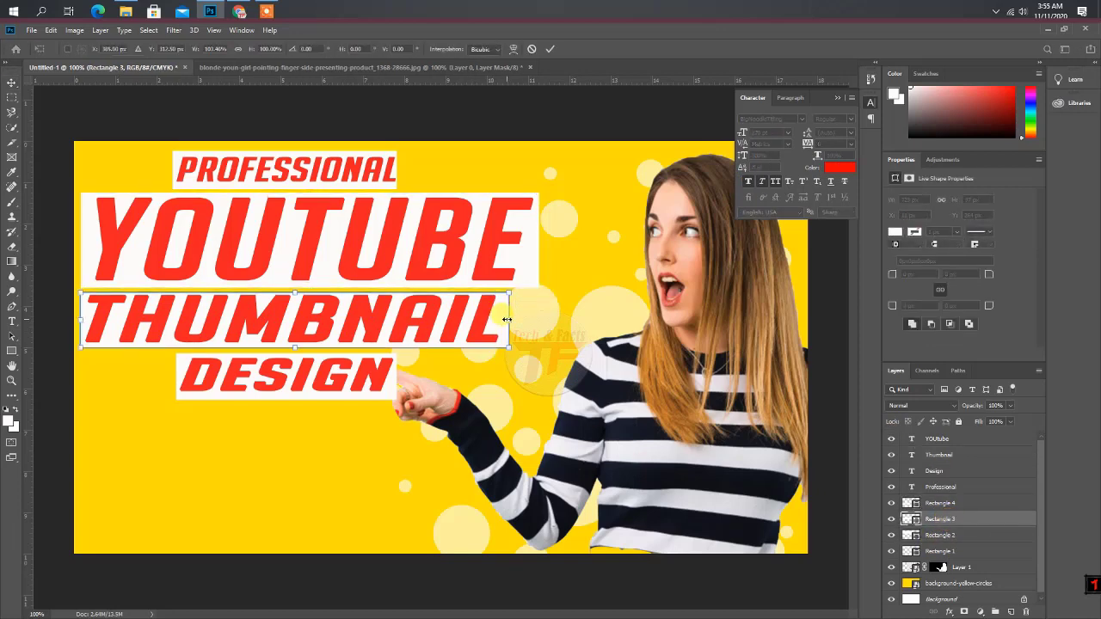
pyautogui.click(552, 49)
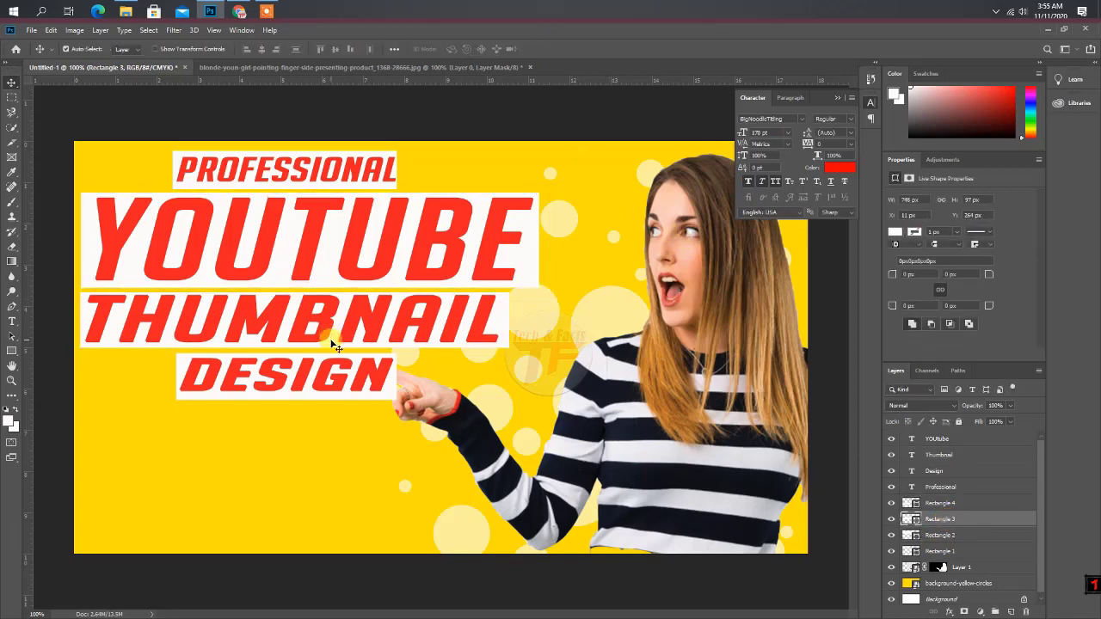
# - Nudge THUMBNAIL and its box right to 748 × 97 px at X 38, Y 262
pyautogui.moveTo(339, 318)
pyautogui.mouseDown()
pyautogui.moveTo(352, 317)
pyautogui.moveTo(352, 351)
pyautogui.mouseUp()
pyautogui.click(941, 519)
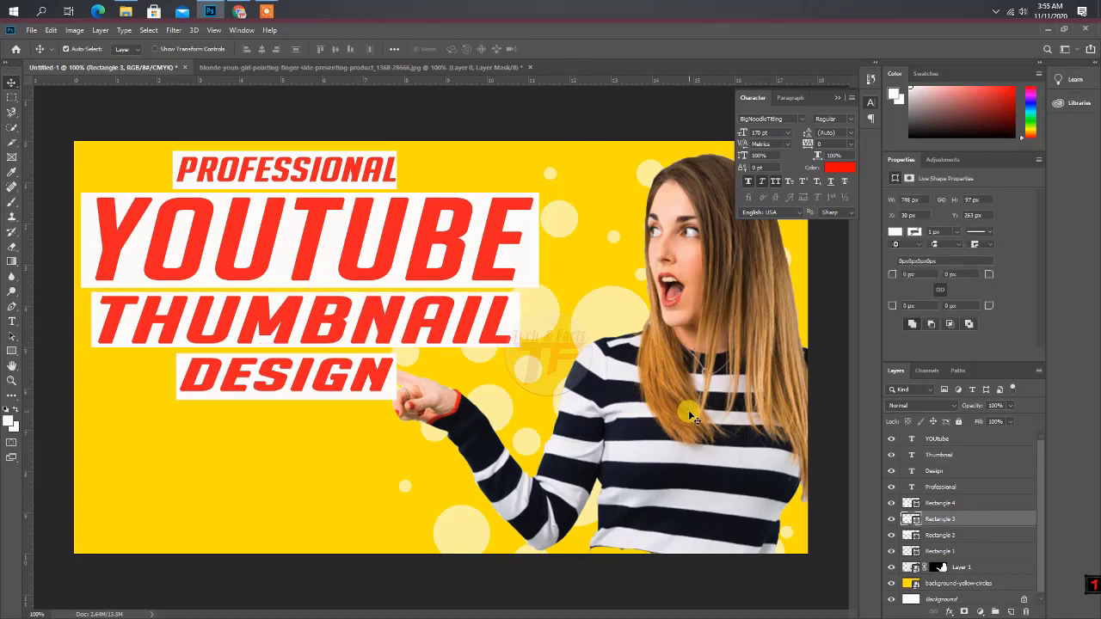
pyautogui.moveTo(349, 351); pyautogui.dragTo(354, 347)
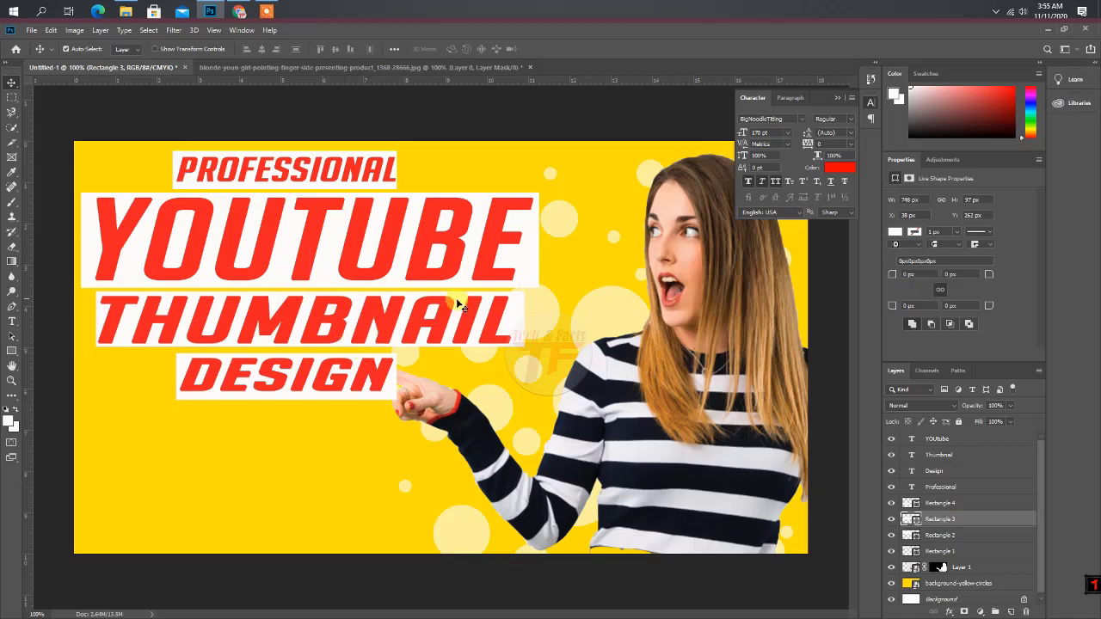
pyautogui.click(839, 99)
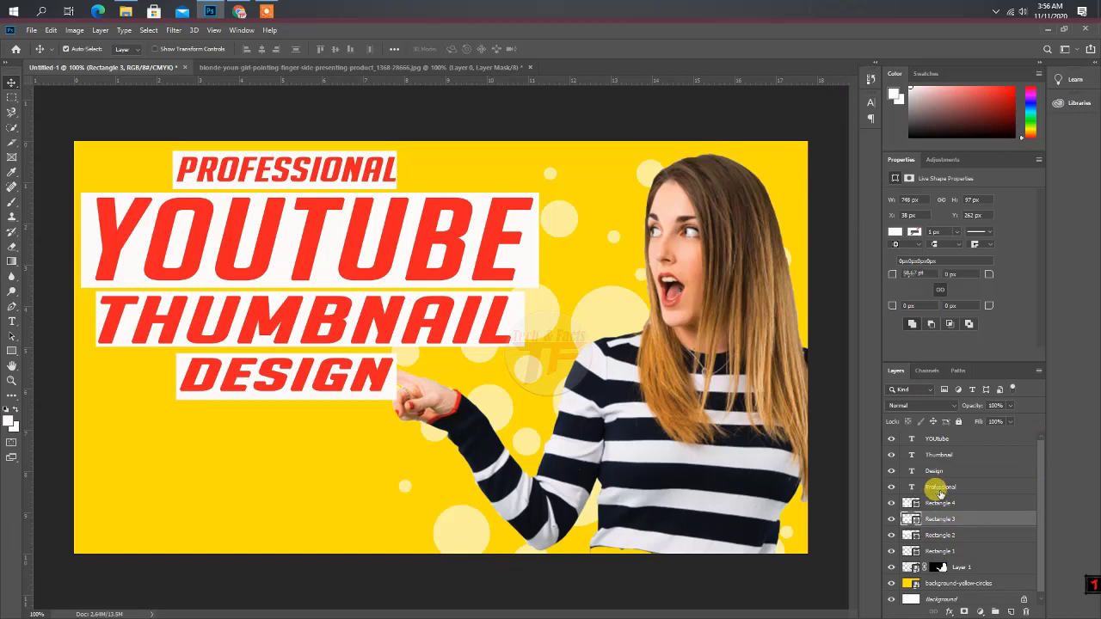
# - Set the PROFESSIONAL text colour to black
pyautogui.click(940, 489)
pyautogui.click(968, 309)
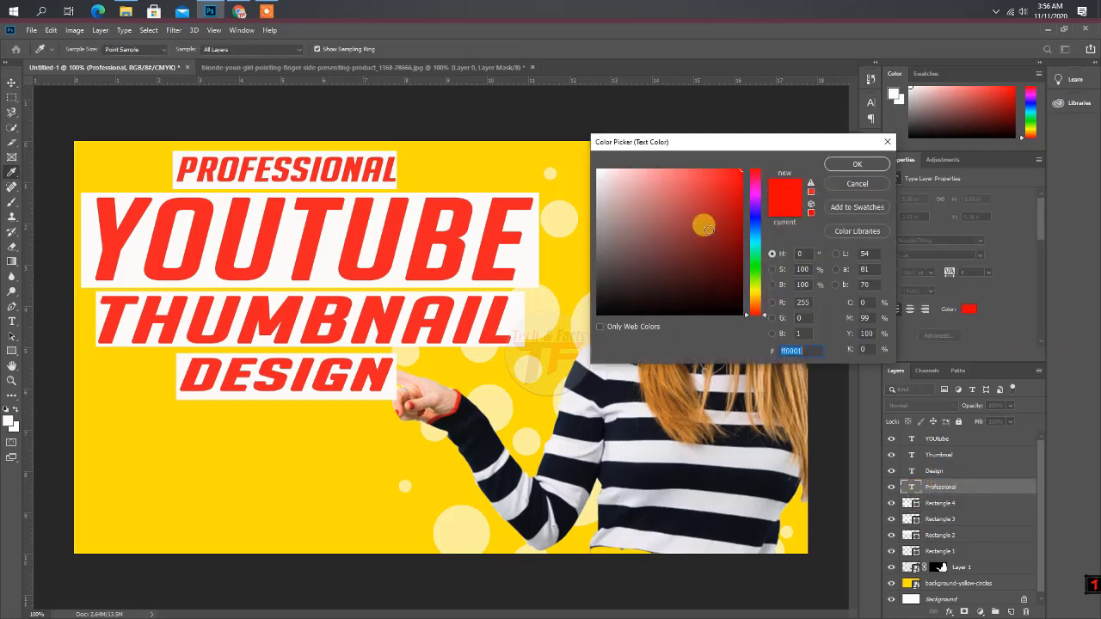
pyautogui.moveTo(703, 225); pyautogui.dragTo(607, 331)
pyautogui.click(853, 191)
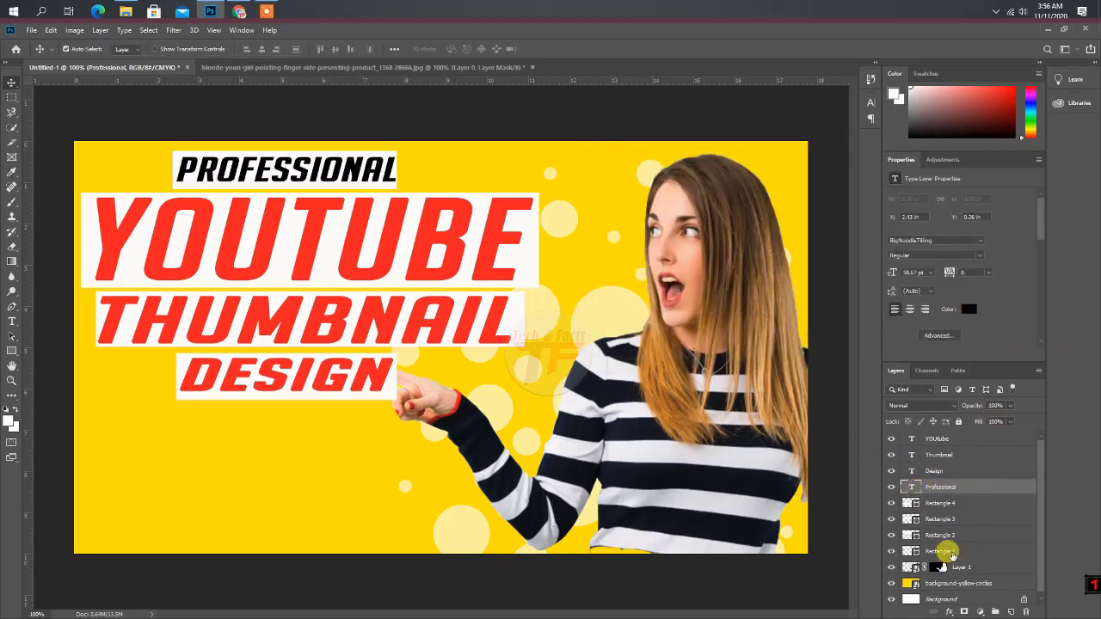
# - Widen the white box (Rectangle 1) behind PROFESSIONAL with Free Transform
pyautogui.click(939, 551)
pyautogui.hotkey('ctrl', 't')
pyautogui.moveTo(399, 170); pyautogui.dragTo(402, 168)
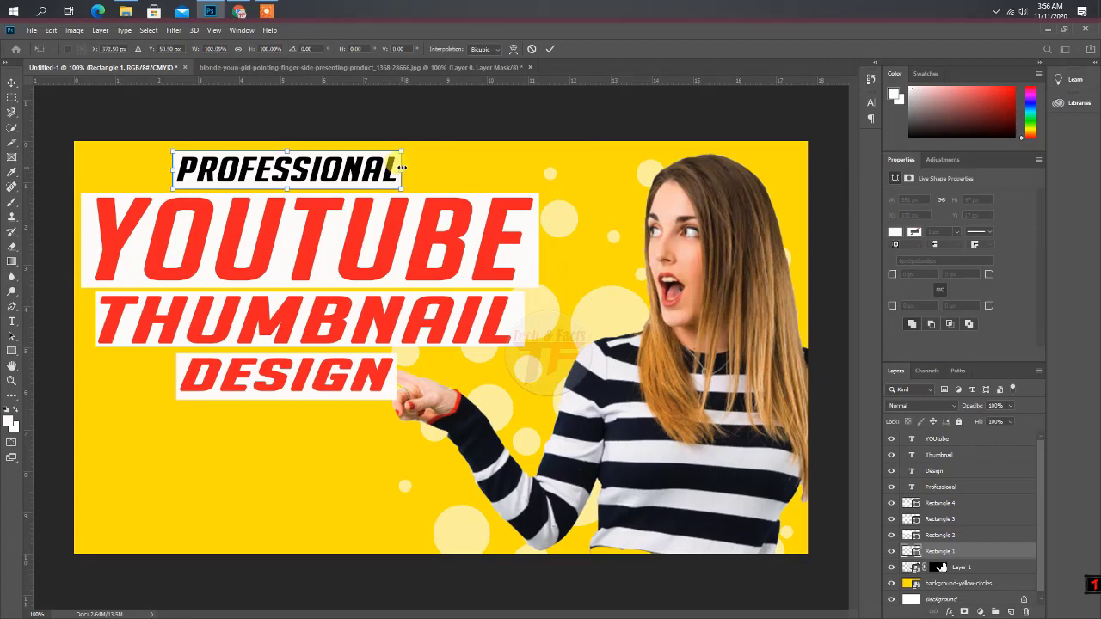
pyautogui.click(550, 49)
# - Add a Gradient Overlay to PROFESSIONAL and start editing its black-to-white gradient stops
pyautogui.click(937, 487)
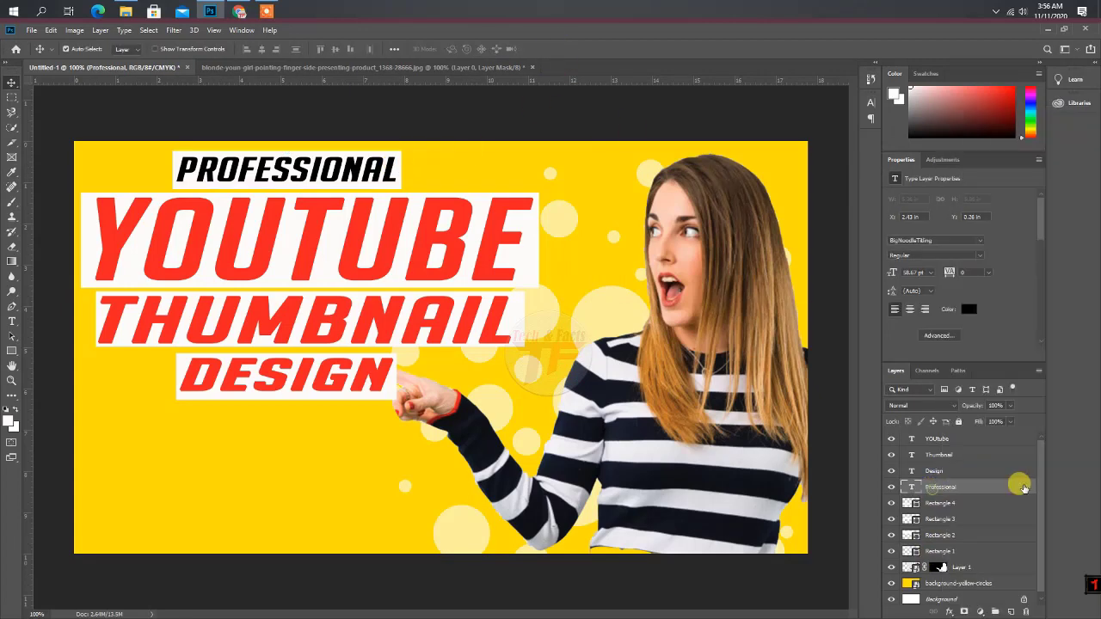
pyautogui.doubleClick(1024, 487)
pyautogui.click(661, 283)
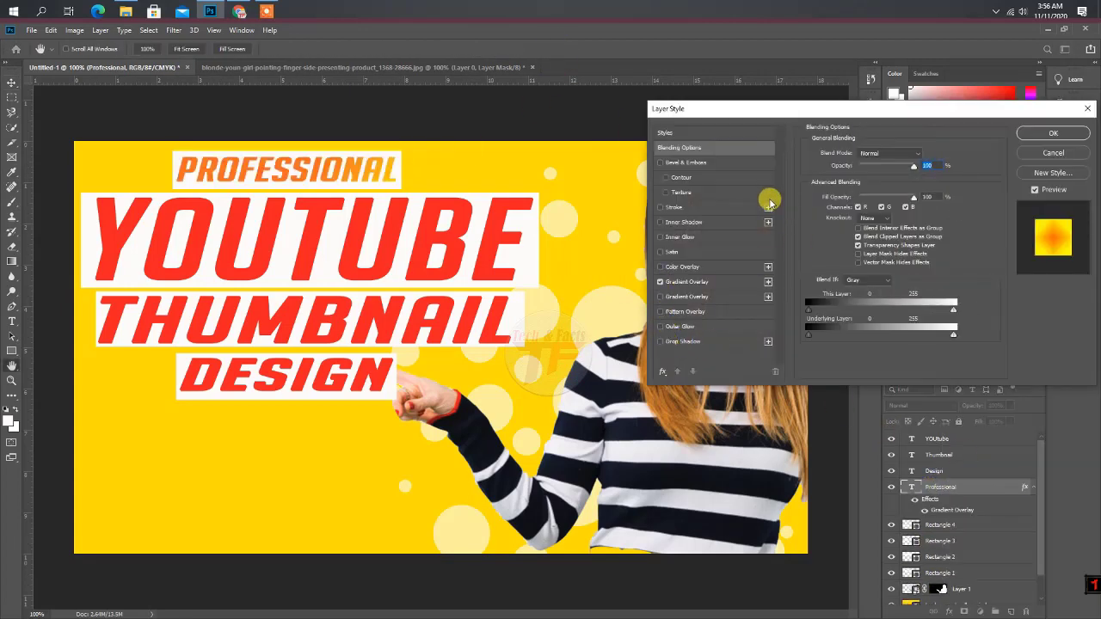
pyautogui.click(697, 282)
pyautogui.click(860, 183)
pyautogui.click(1061, 401)
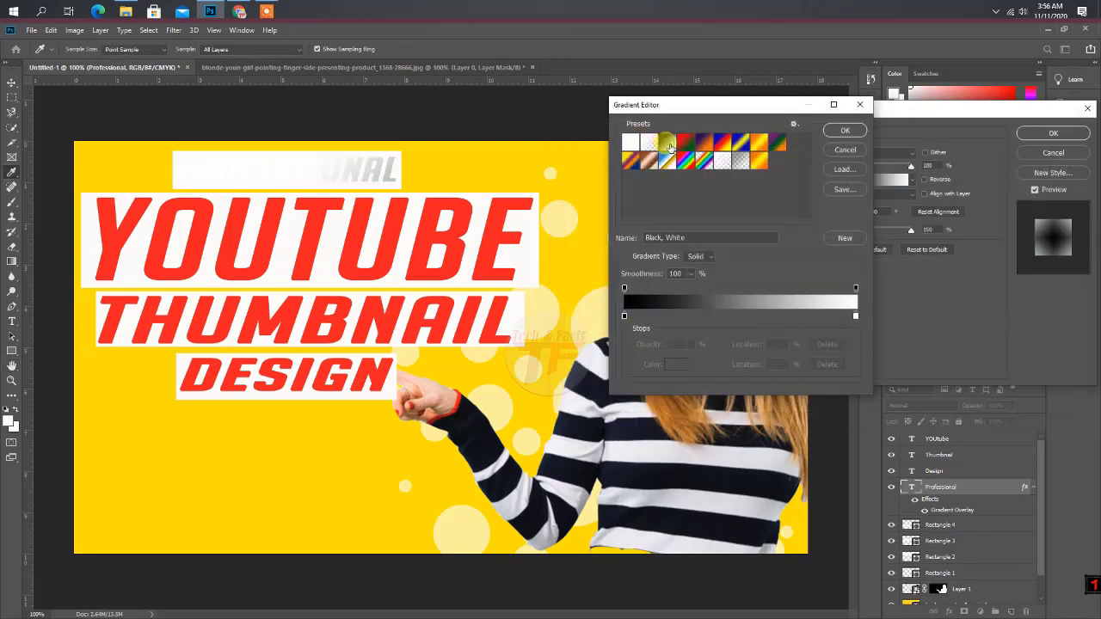
pyautogui.moveTo(624, 290); pyautogui.dragTo(715, 301)
pyautogui.moveTo(625, 319); pyautogui.dragTo(745, 322)
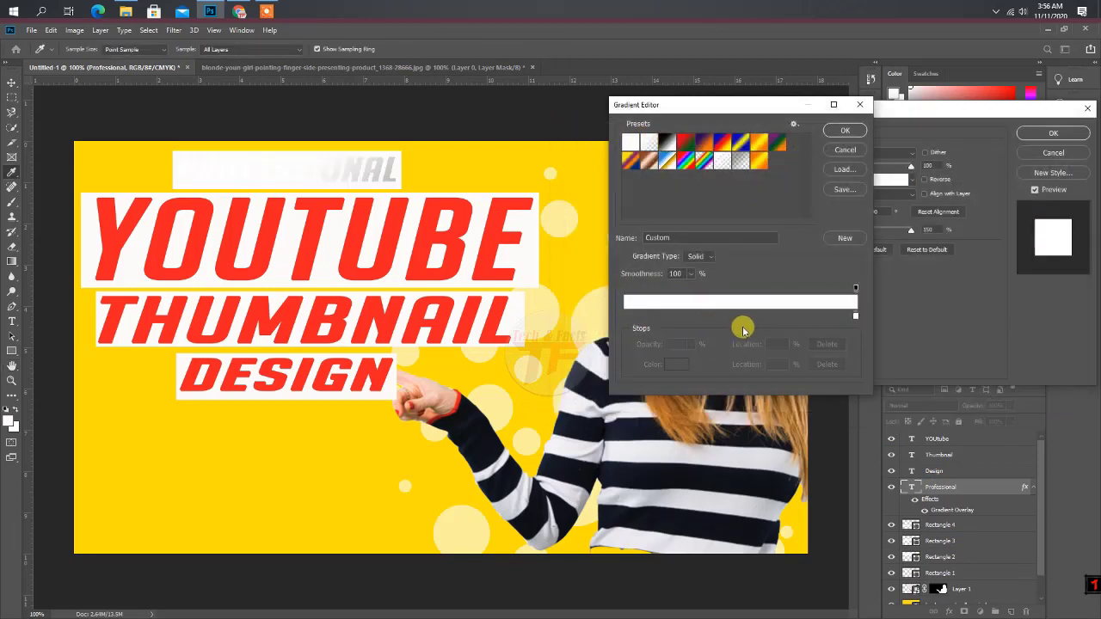
pyautogui.moveTo(856, 287); pyautogui.dragTo(684, 287)
pyautogui.write('0')
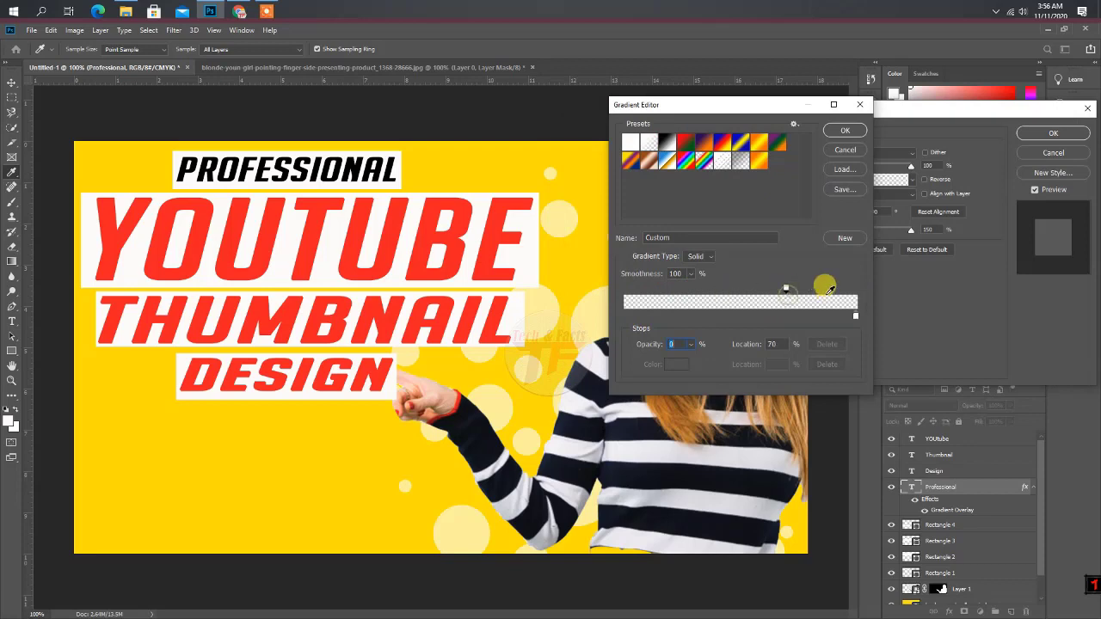
# - Reset the gradient, reposition its stops (opacities 46% and 74%), and switch to a blue Noise gradient
pyautogui.click(665, 146)
pyautogui.moveTo(625, 320); pyautogui.dragTo(750, 316)
pyautogui.moveTo(625, 289)
pyautogui.mouseDown()
pyautogui.moveTo(732, 288)
pyautogui.moveTo(774, 315)
pyautogui.moveTo(806, 318)
pyautogui.mouseUp()
pyautogui.moveTo(854, 289)
pyautogui.mouseDown()
pyautogui.moveTo(796, 291)
pyautogui.moveTo(737, 315)
pyautogui.moveTo(666, 315)
pyautogui.mouseUp()
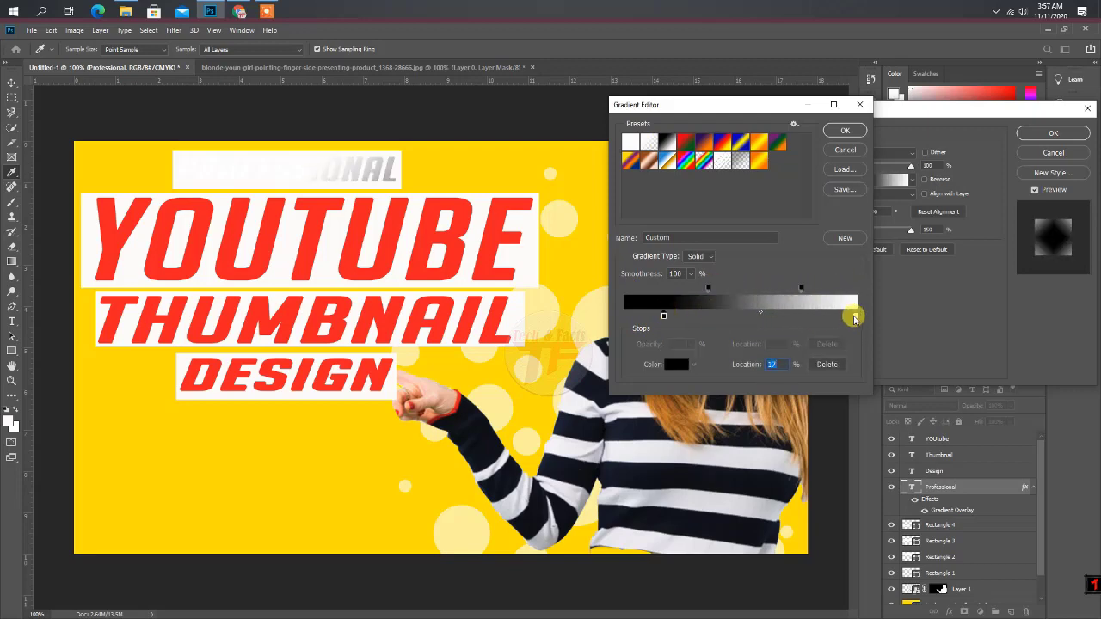
pyautogui.moveTo(854, 318)
pyautogui.mouseDown()
pyautogui.moveTo(693, 315)
pyautogui.moveTo(872, 317)
pyautogui.mouseUp()
pyautogui.click(699, 256)
pyautogui.click(698, 273)
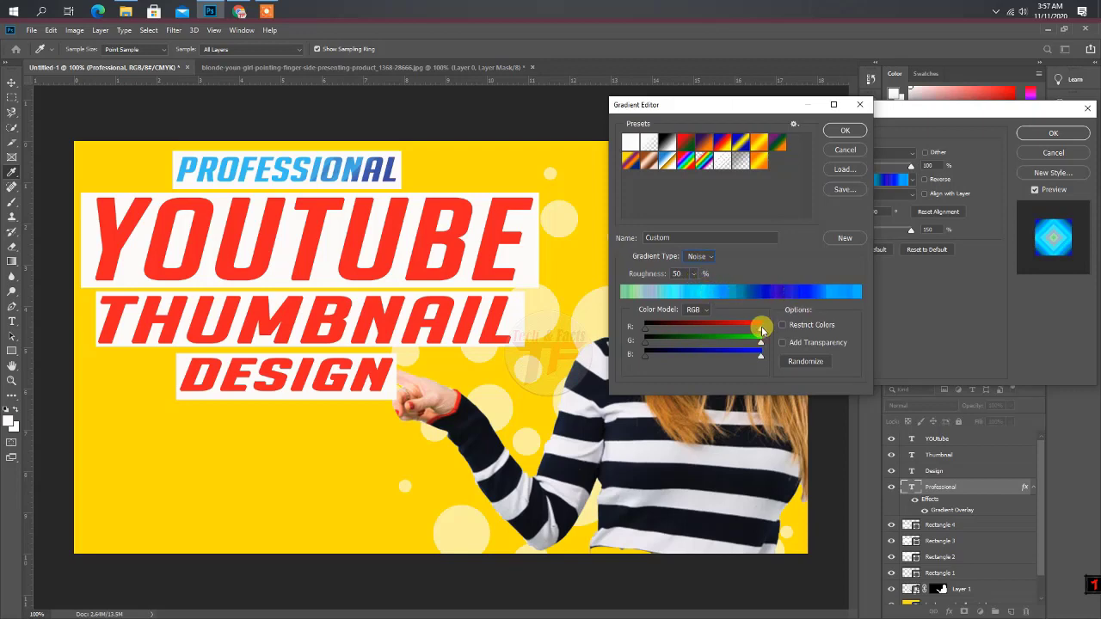
pyautogui.click(845, 130)
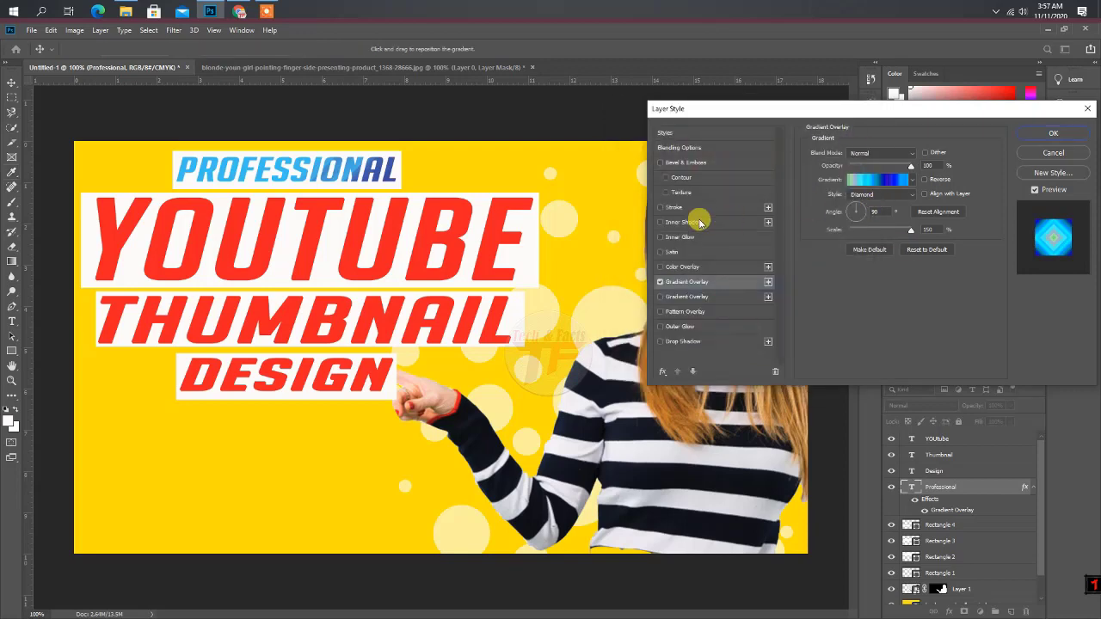
pyautogui.click(661, 207)
# - Try moving PROFESSIONAL's gradient effect onto the Design layer, then return it to PROFESSIONAL
pyautogui.click(1058, 140)
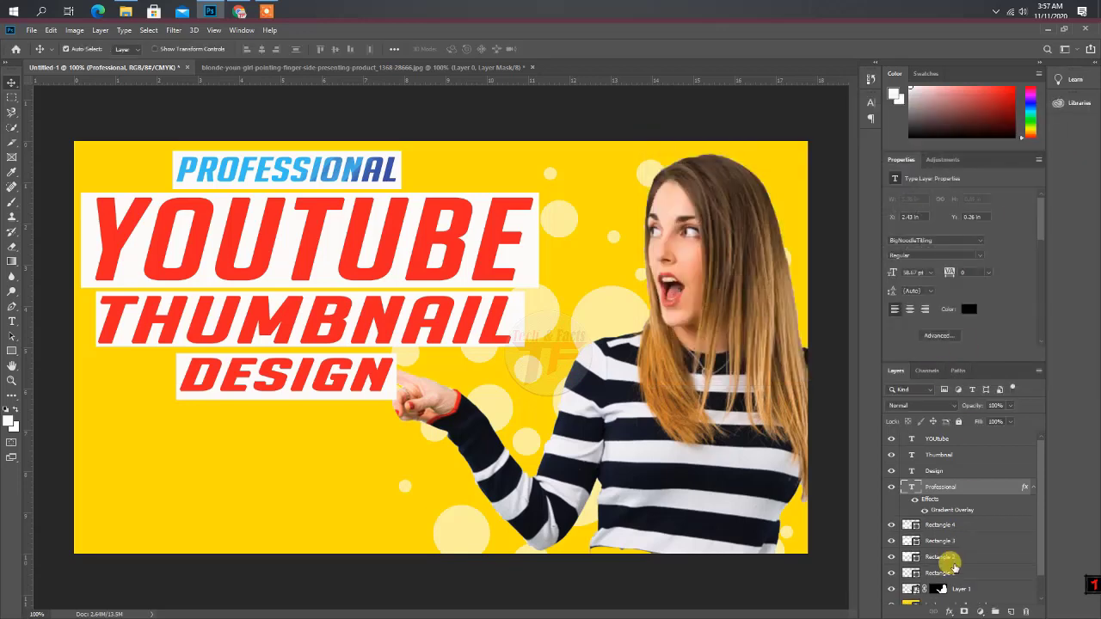
pyautogui.click(940, 472)
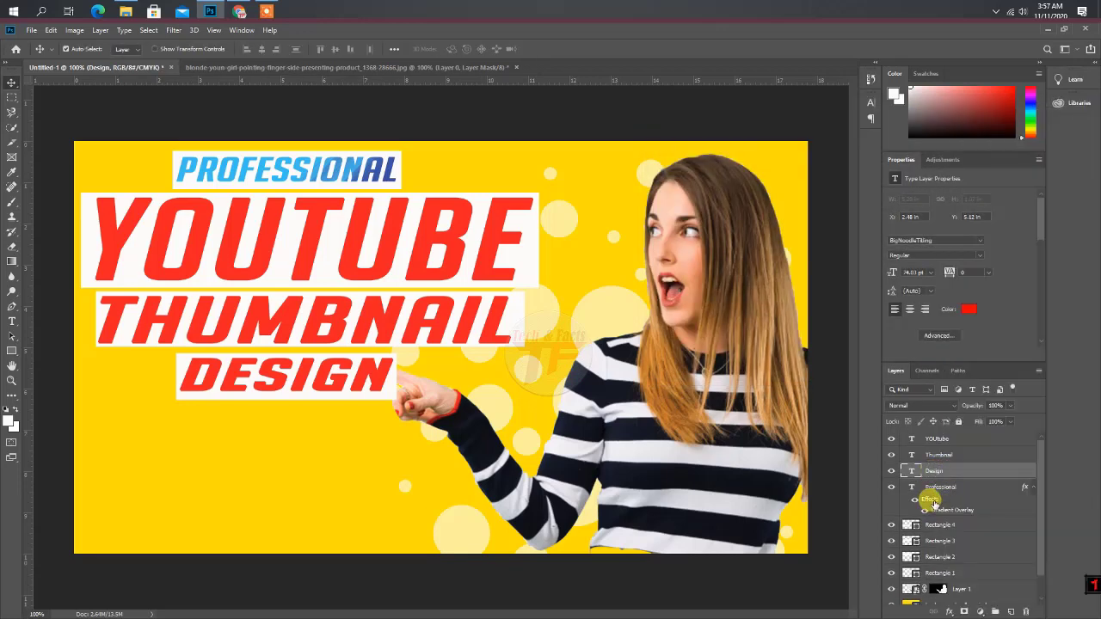
pyautogui.moveTo(933, 501); pyautogui.dragTo(934, 475)
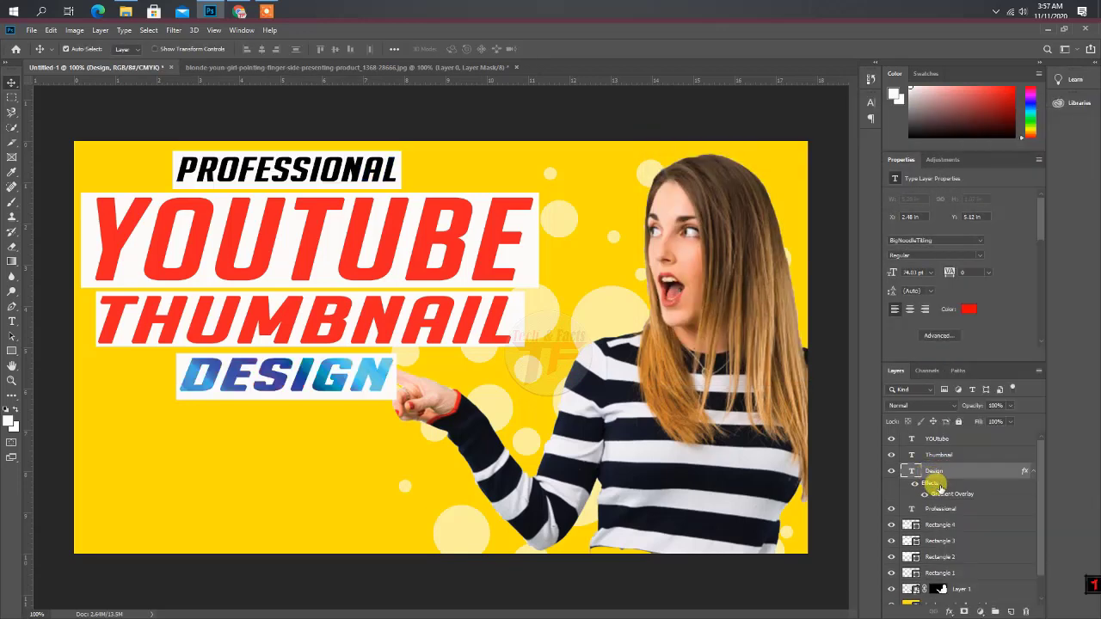
pyautogui.moveTo(940, 486)
pyautogui.mouseDown()
pyautogui.moveTo(929, 511)
pyautogui.moveTo(892, 474)
pyautogui.moveTo(941, 510)
pyautogui.mouseUp()
pyautogui.click(929, 500)
pyautogui.rightClick(935, 503)
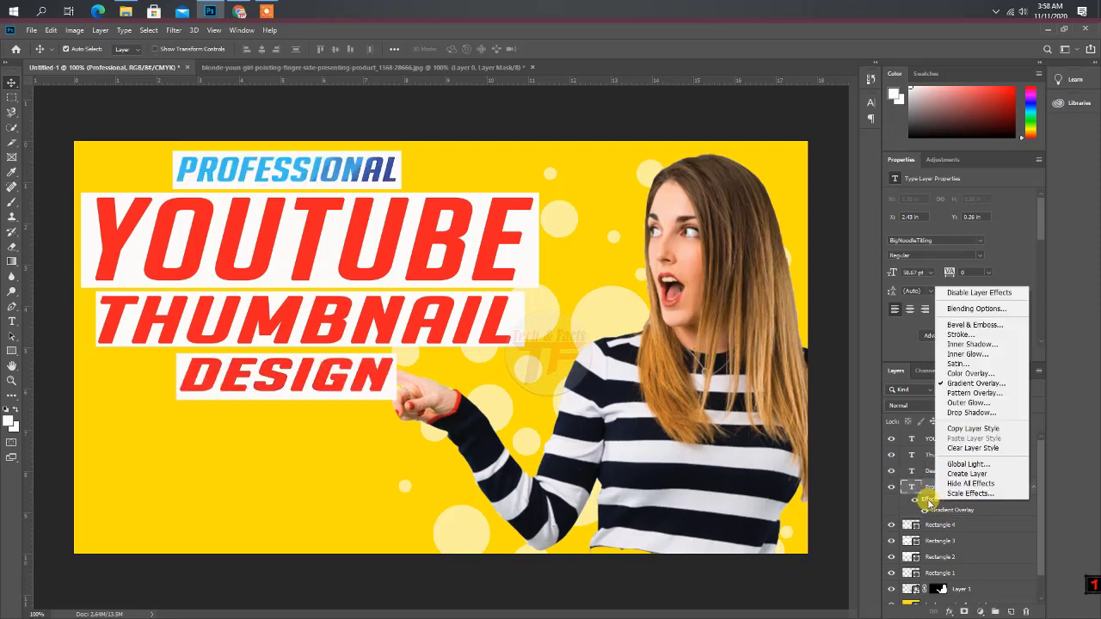
# - Enable a Gradient Overlay on the Design text layer and confirm it
pyautogui.doubleClick(1002, 471)
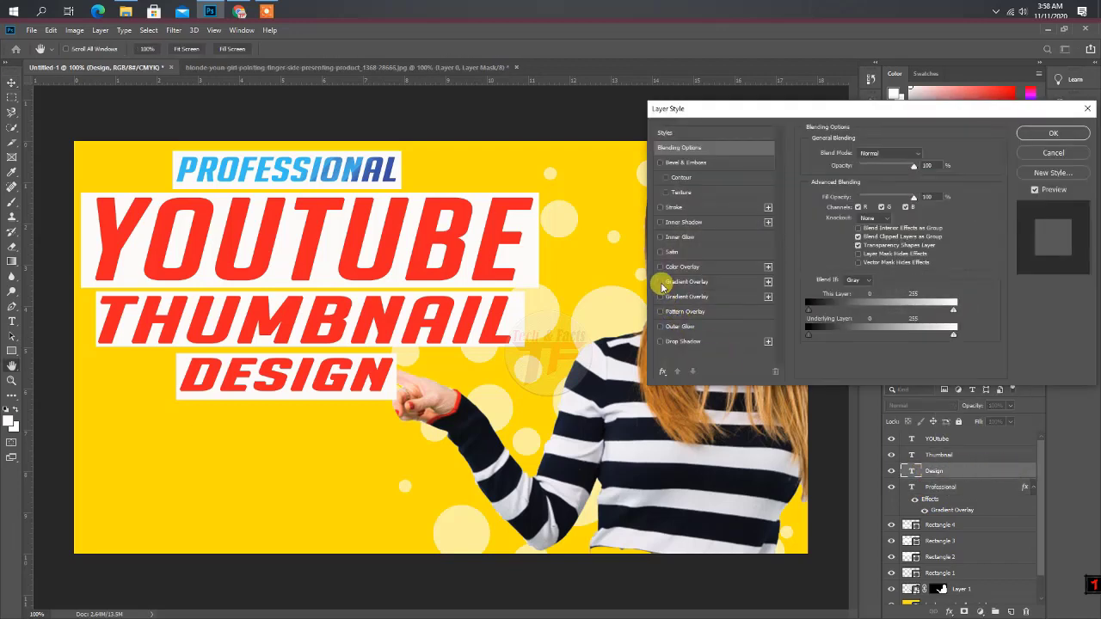
pyautogui.click(662, 286)
pyautogui.click(1053, 133)
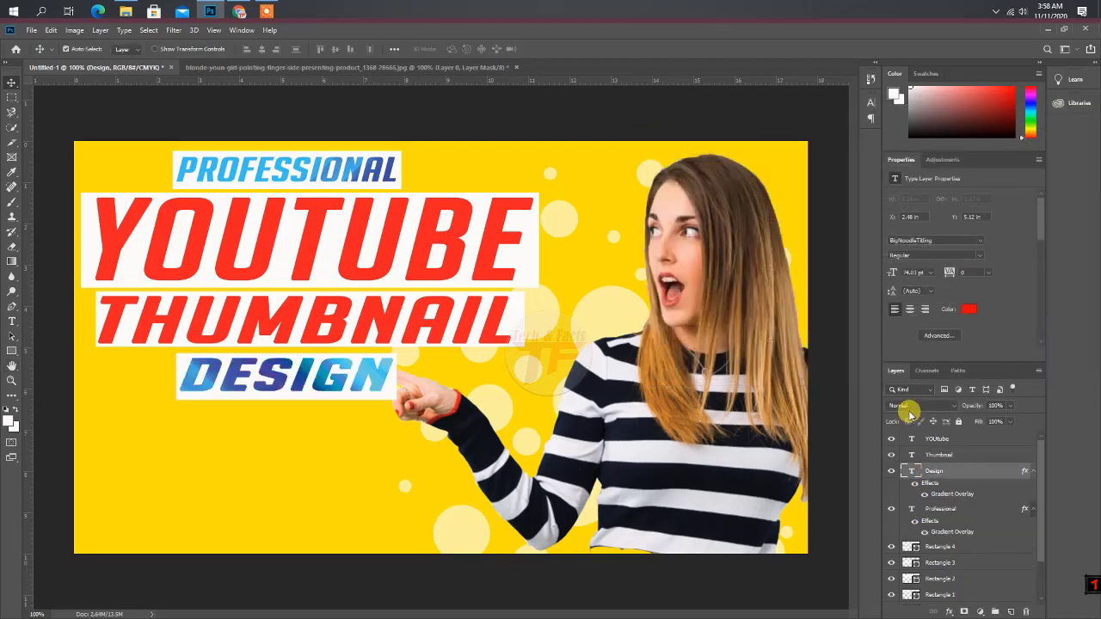
pyautogui.doubleClick(967, 594)
# - Give the PROFESSIONAL box (Rectangle 1) a black stroke outline
pyautogui.click(661, 208)
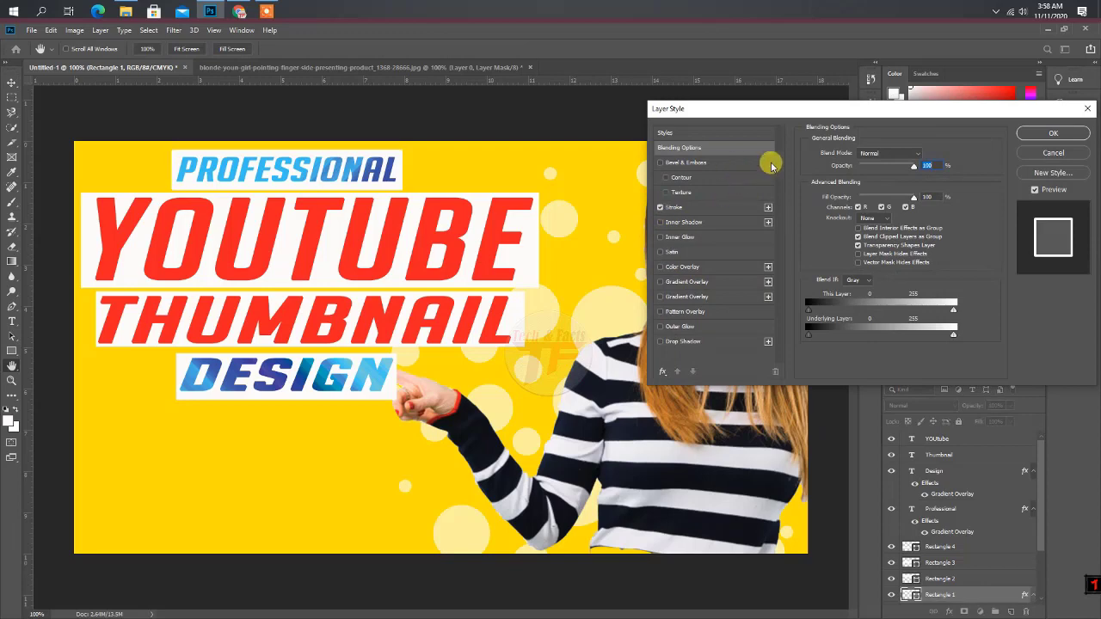
pyautogui.click(679, 209)
pyautogui.click(832, 234)
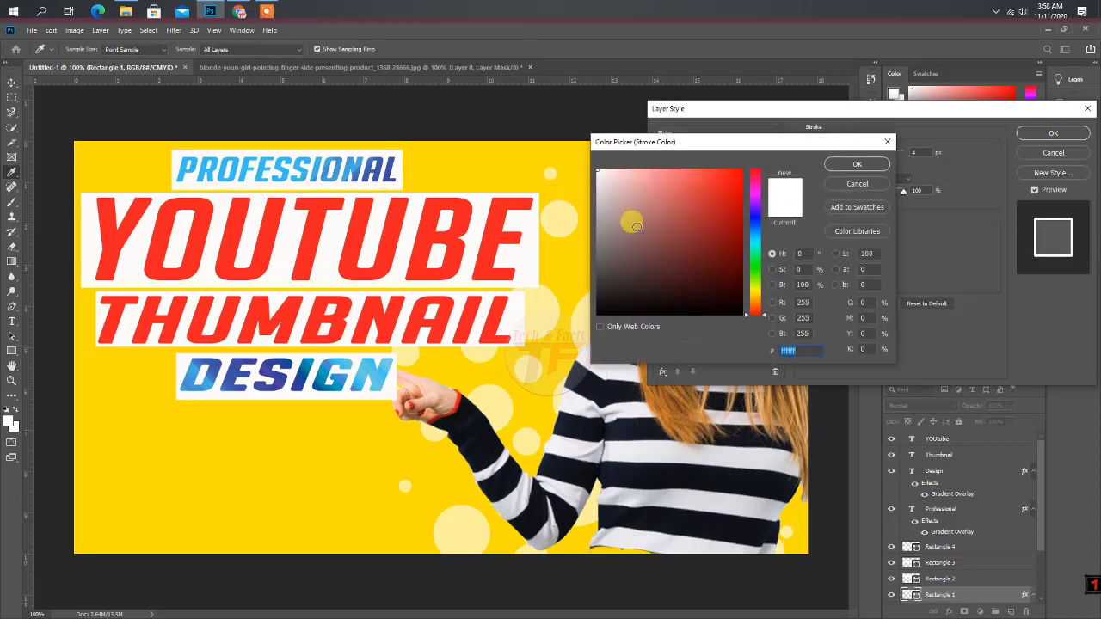
pyautogui.moveTo(632, 219); pyautogui.dragTo(600, 324)
pyautogui.click(856, 163)
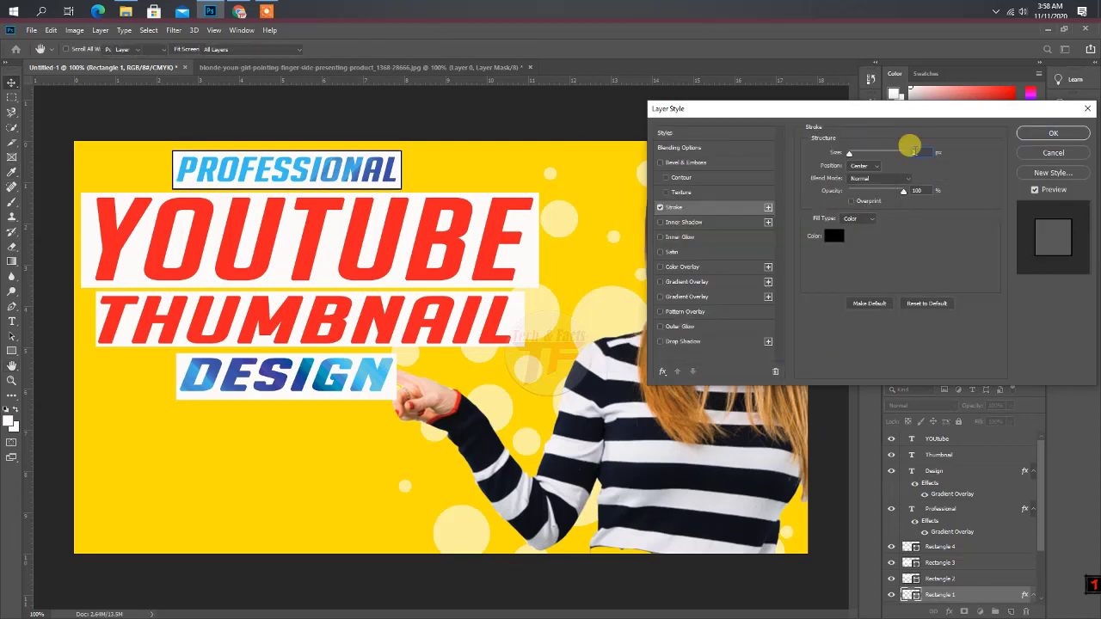
pyautogui.click(1053, 133)
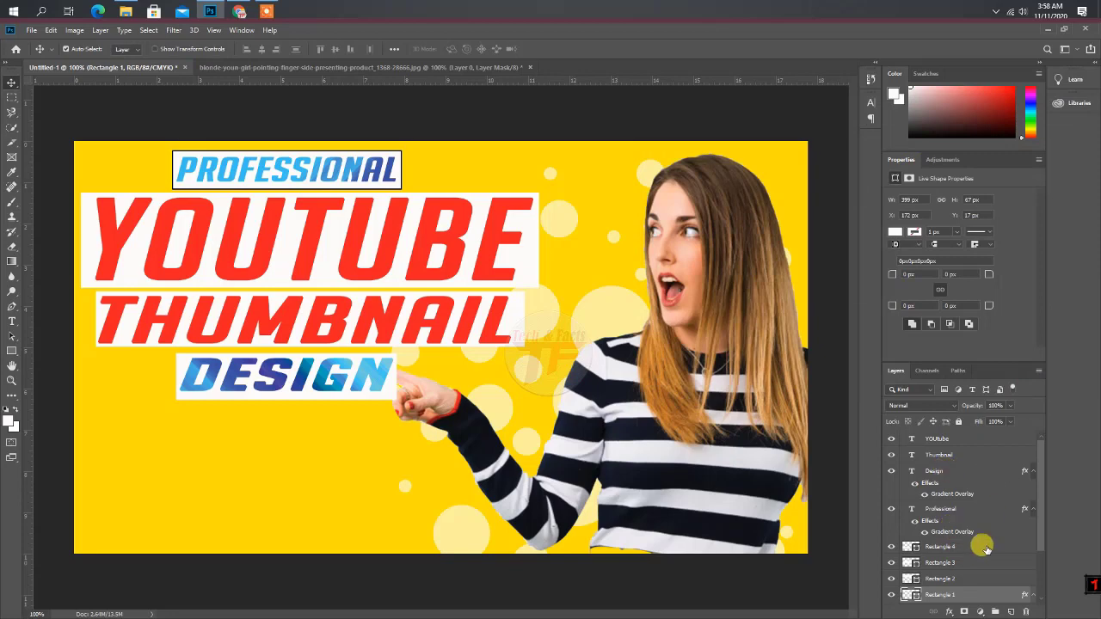
# - Add a stroke outline to the DESIGN box (Rectangle 4), leaving Rectangle 2 unchanged
pyautogui.doubleClick(995, 579)
pyautogui.click(1067, 158)
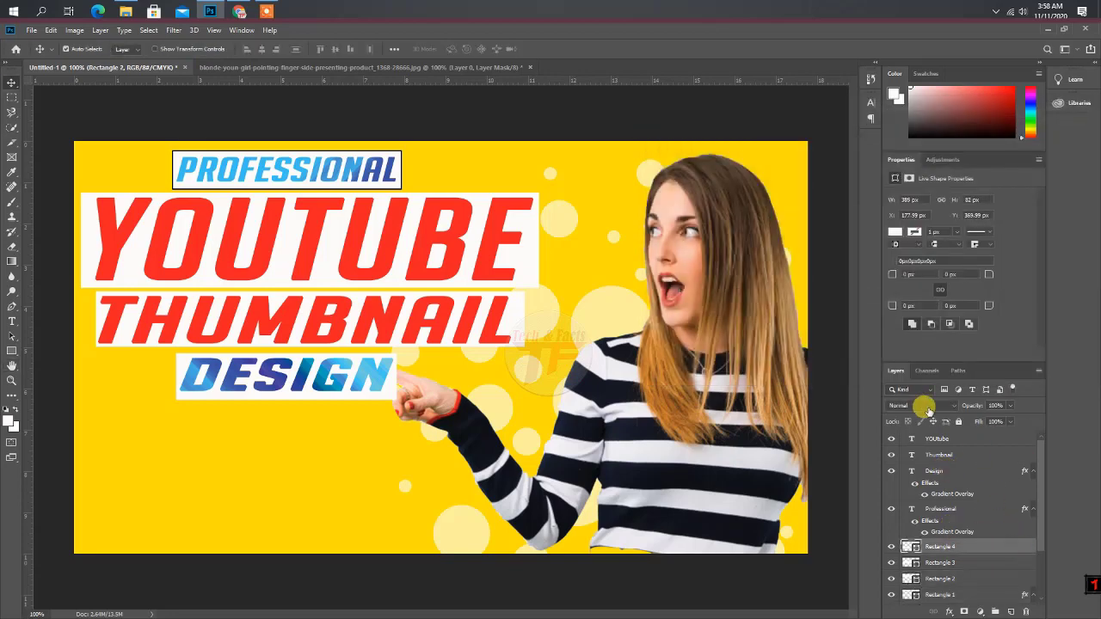
pyautogui.doubleClick(989, 546)
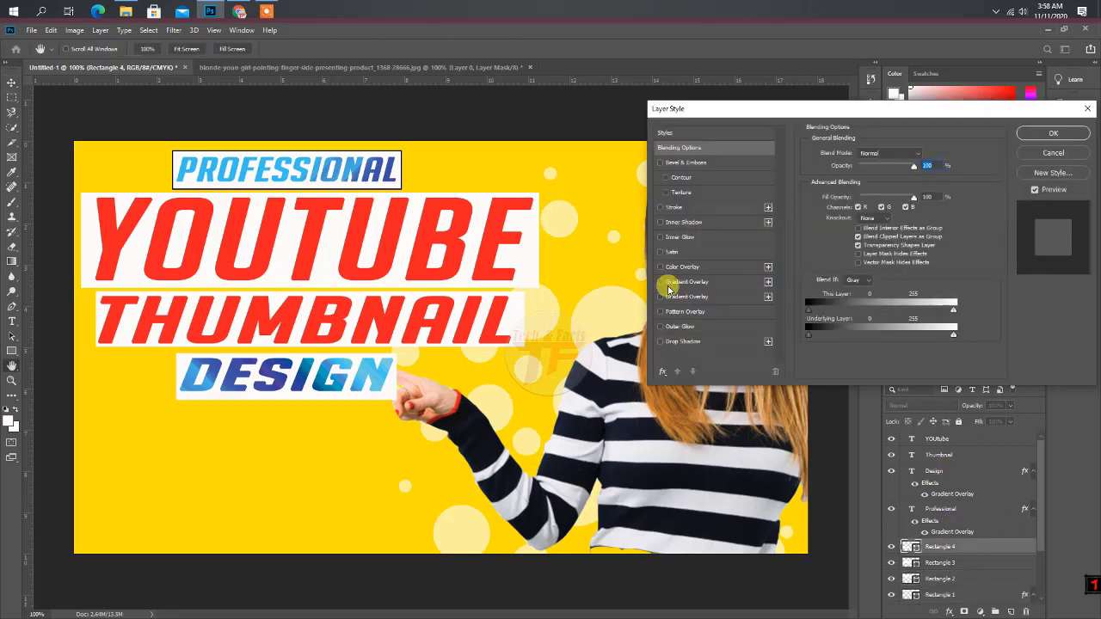
pyautogui.click(661, 207)
pyautogui.click(1045, 135)
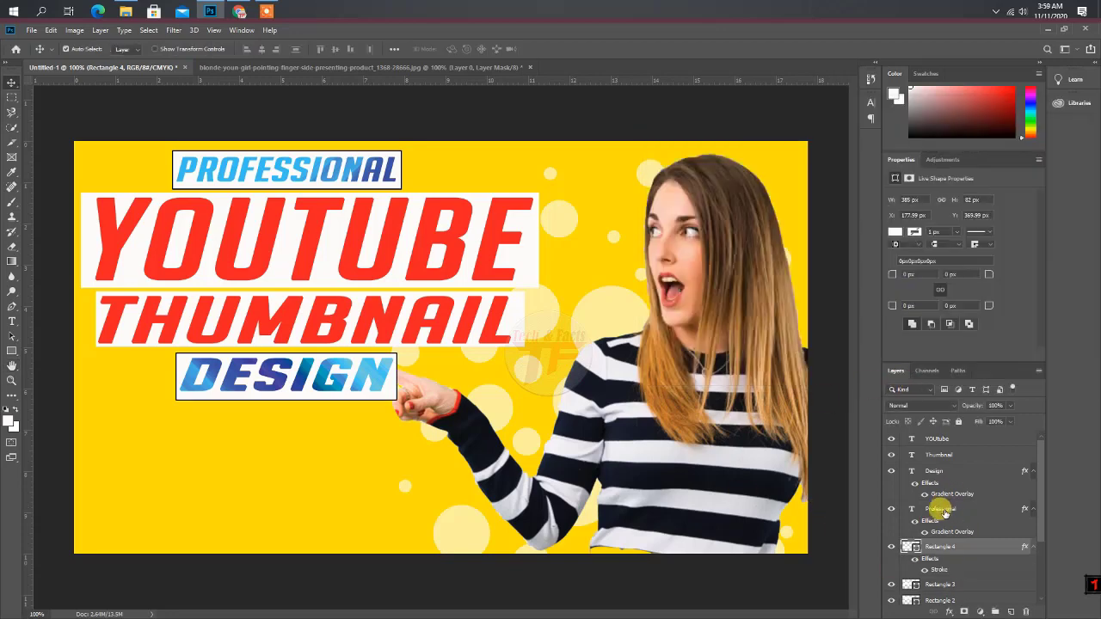
pyautogui.click(931, 439)
pyautogui.doubleClick(986, 441)
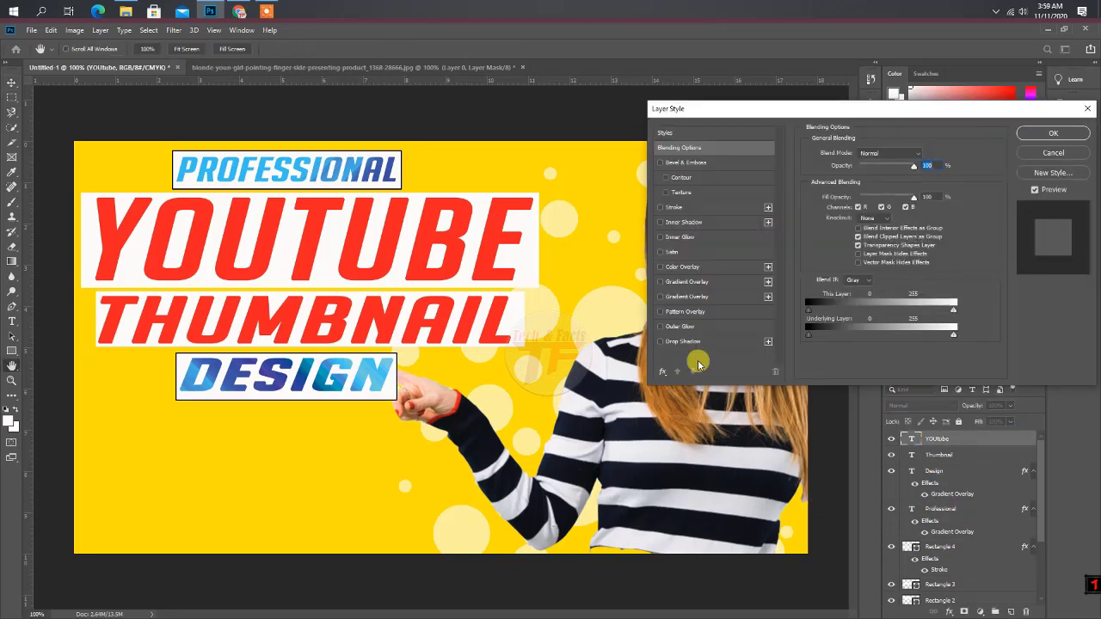
# - Try Gradient Overlay presets like Copper and Chrome on YOUTUBE, then turn the overlay off
pyautogui.click(661, 283)
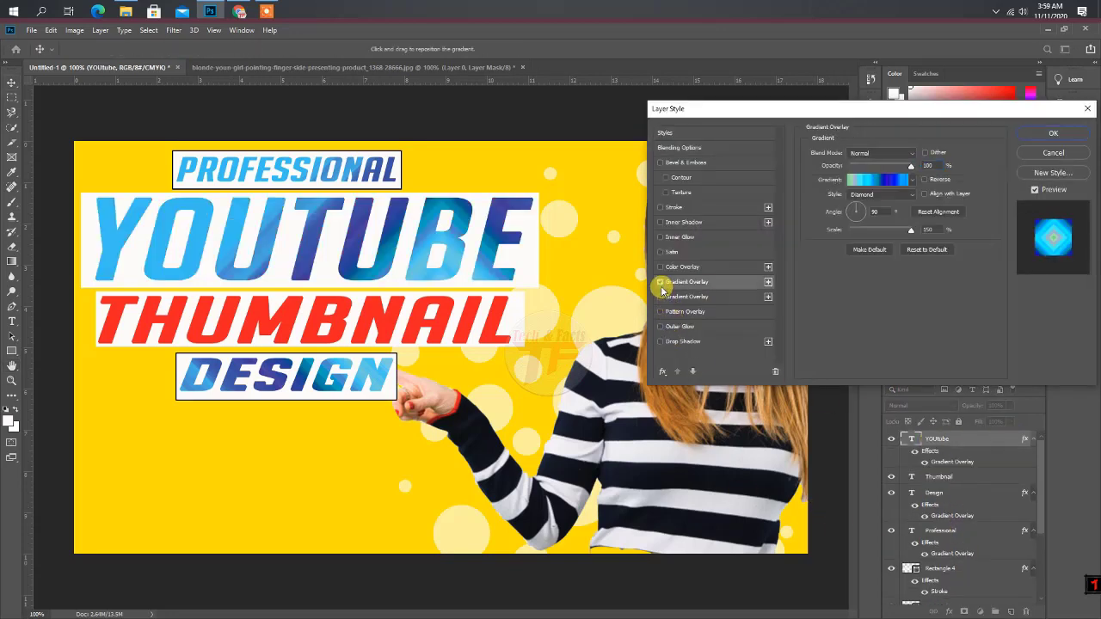
pyautogui.click(901, 179)
pyautogui.click(759, 143)
pyautogui.click(686, 161)
pyautogui.click(649, 161)
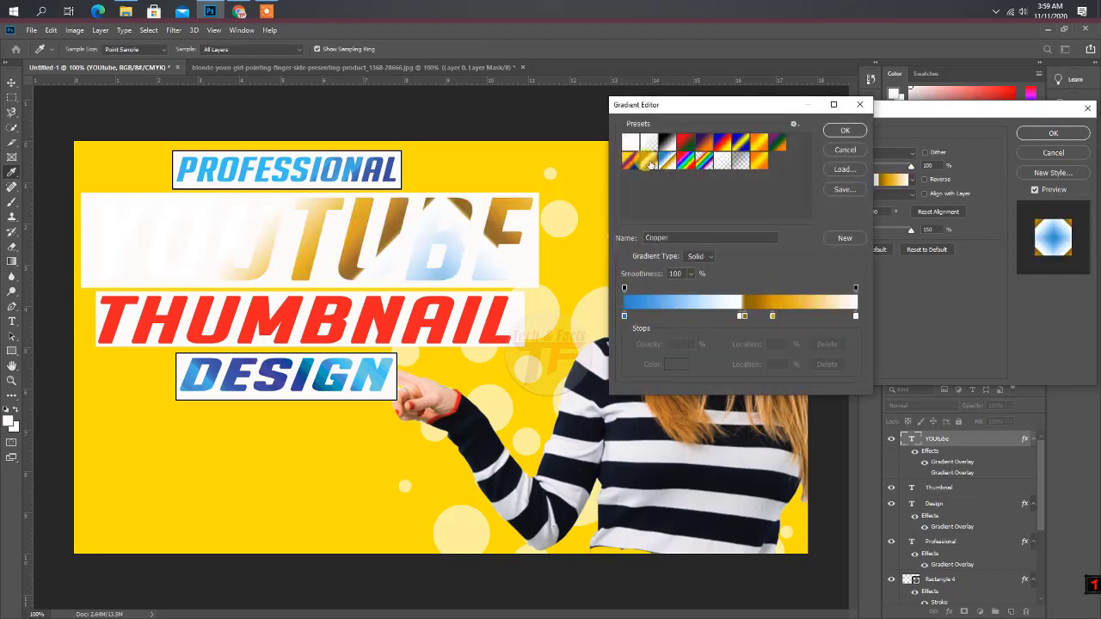
pyautogui.click(630, 143)
pyautogui.click(670, 162)
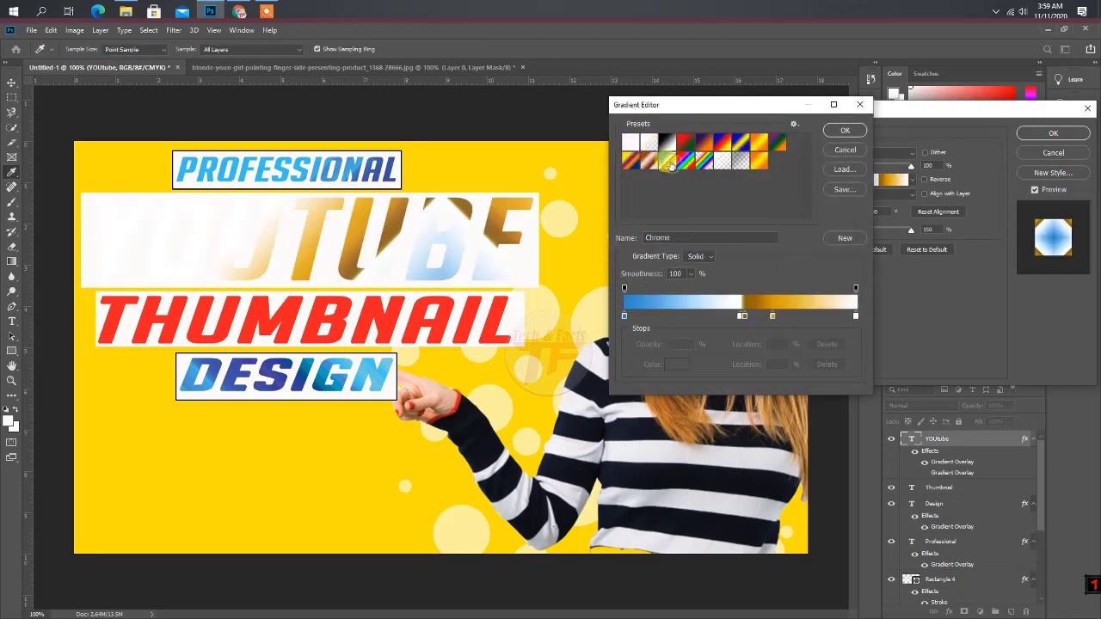
pyautogui.click(778, 143)
pyautogui.click(845, 150)
pyautogui.click(661, 297)
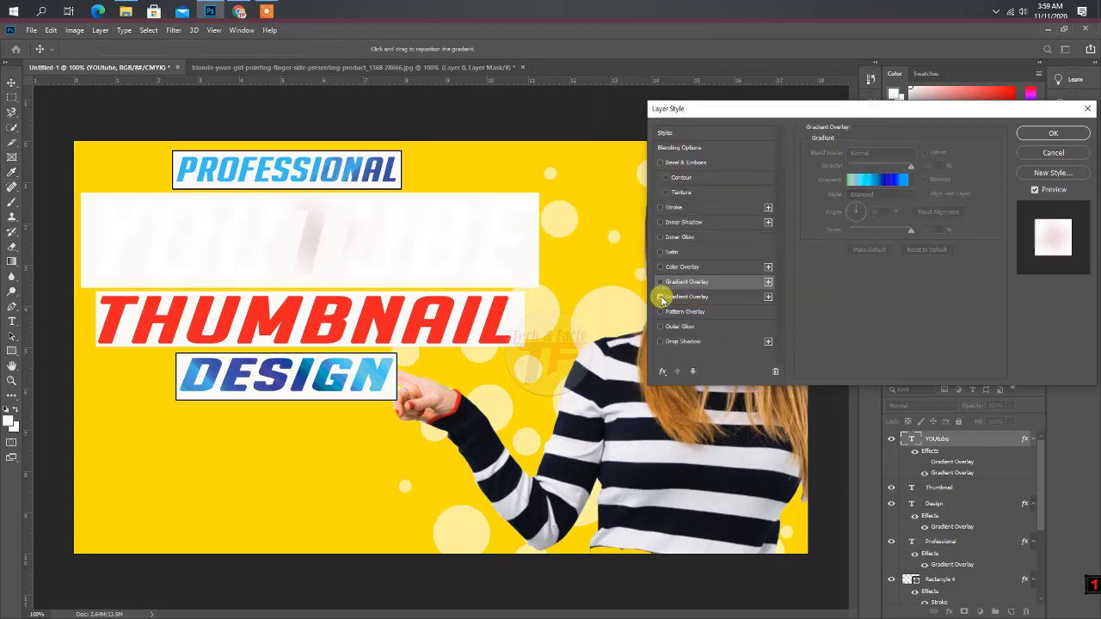
# - Enable Outer Glow and Drop Shadow on YOUTUBE, with a bright red drop shadow
pyautogui.click(661, 327)
pyautogui.click(661, 342)
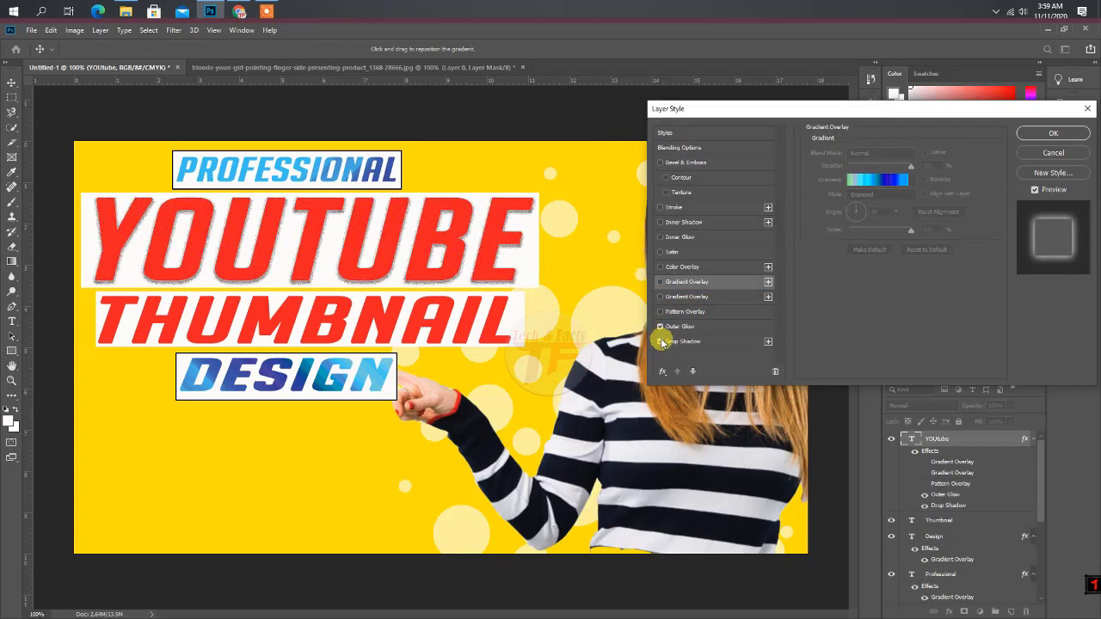
pyautogui.click(680, 327)
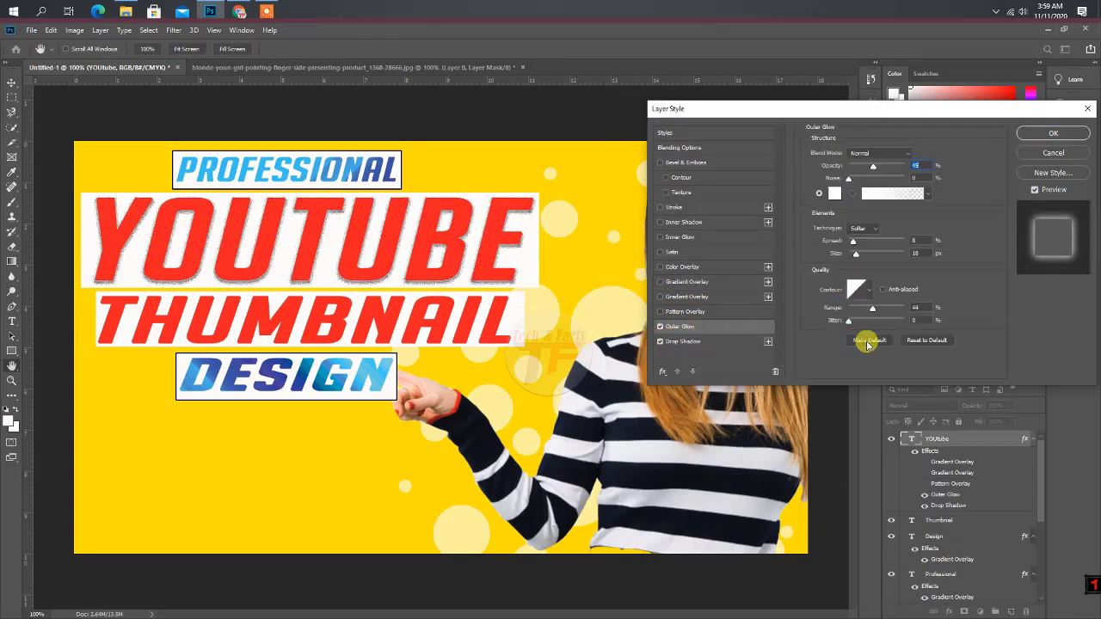
pyautogui.click(682, 342)
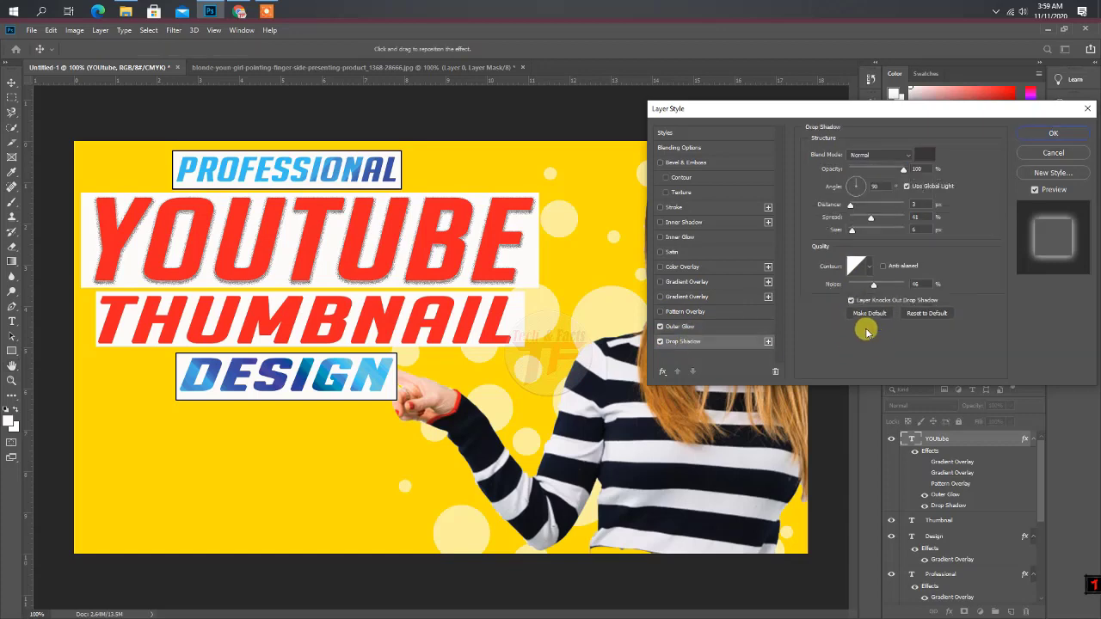
pyautogui.click(857, 266)
pyautogui.click(627, 155)
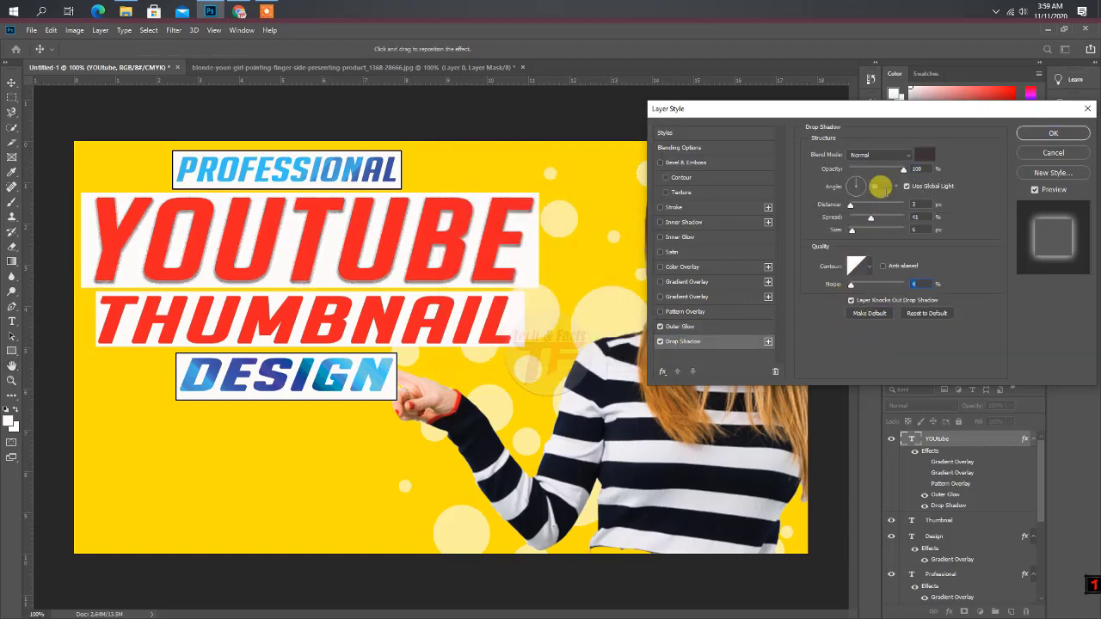
pyautogui.click(924, 155)
pyautogui.moveTo(725, 184); pyautogui.dragTo(761, 174)
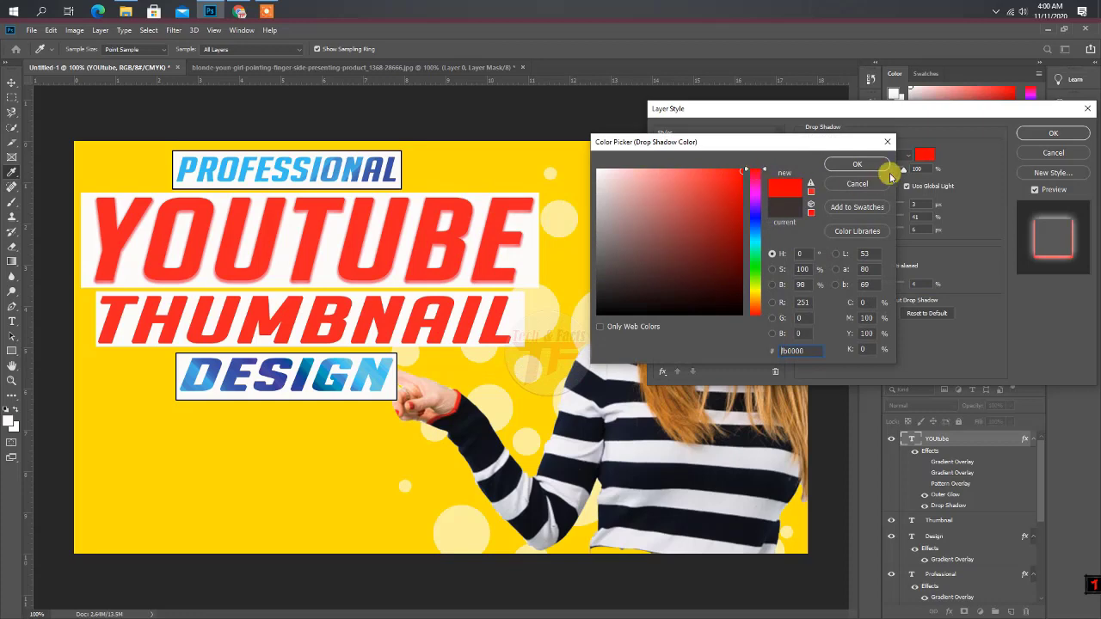
pyautogui.click(886, 169)
# - Make the outer glow black with 38% opacity and 0 noise, and apply the effects
pyautogui.click(732, 315)
pyautogui.click(831, 192)
pyautogui.click(735, 180)
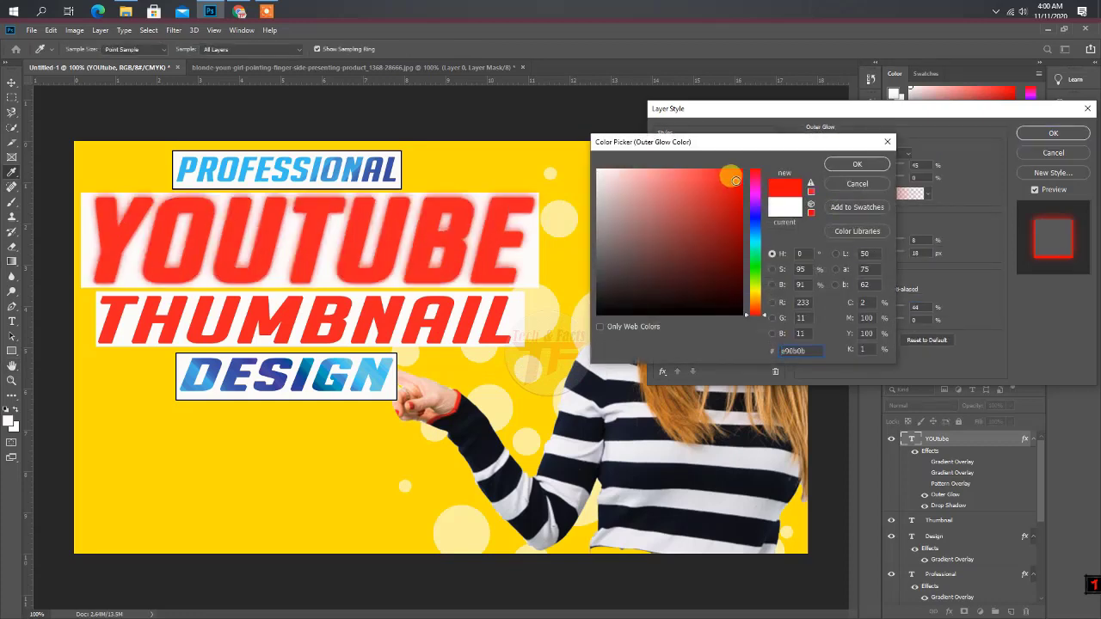
pyautogui.click(633, 228)
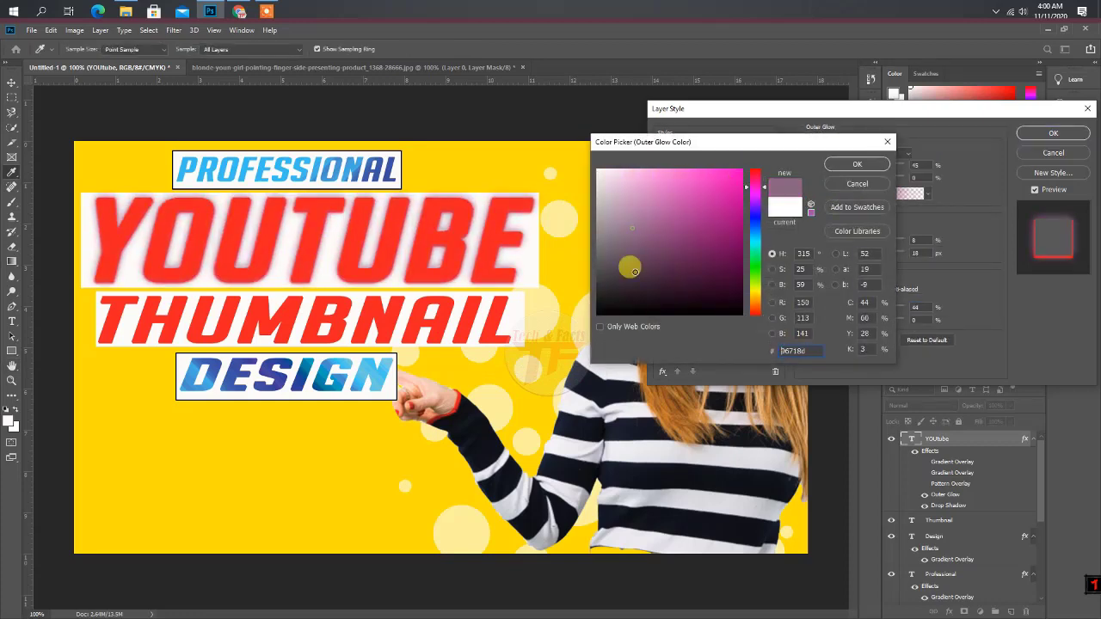
pyautogui.click(604, 310)
pyautogui.click(851, 166)
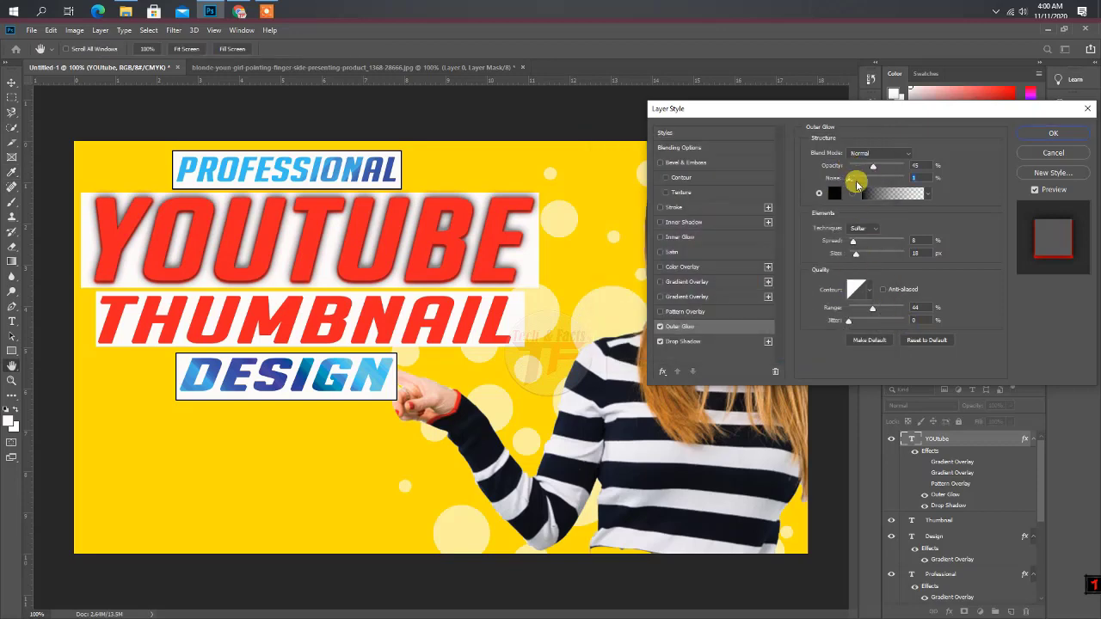
pyautogui.moveTo(857, 184)
pyautogui.mouseDown()
pyautogui.moveTo(830, 180)
pyautogui.moveTo(868, 166)
pyautogui.mouseUp()
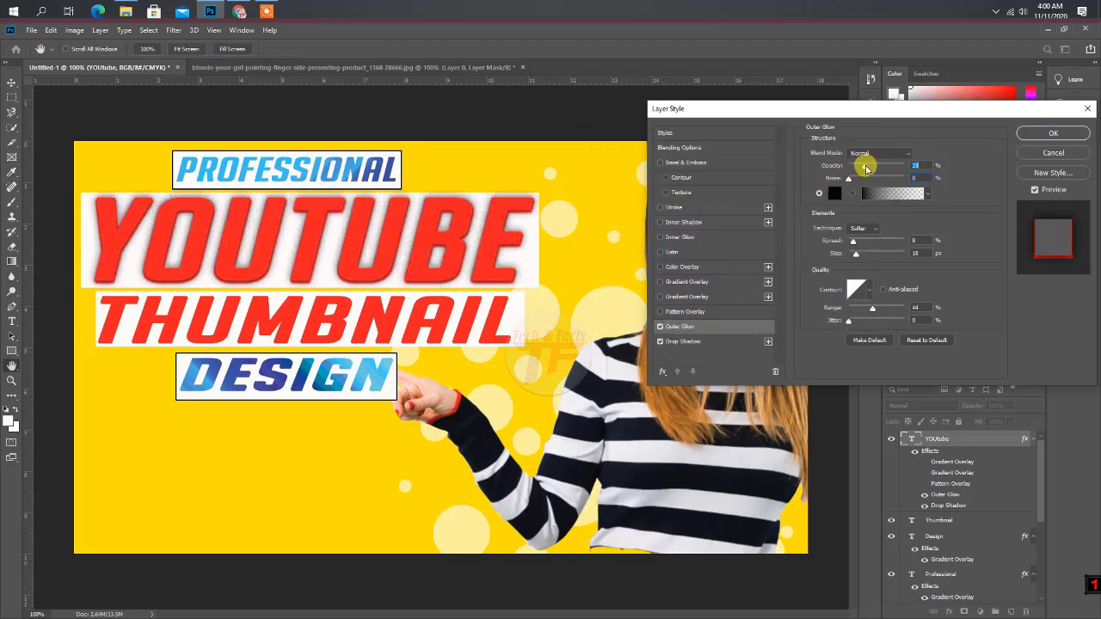
pyautogui.click(1048, 134)
# - Add a drop shadow to the THUMBNAIL text
pyautogui.moveTo(953, 482); pyautogui.dragTo(957, 487)
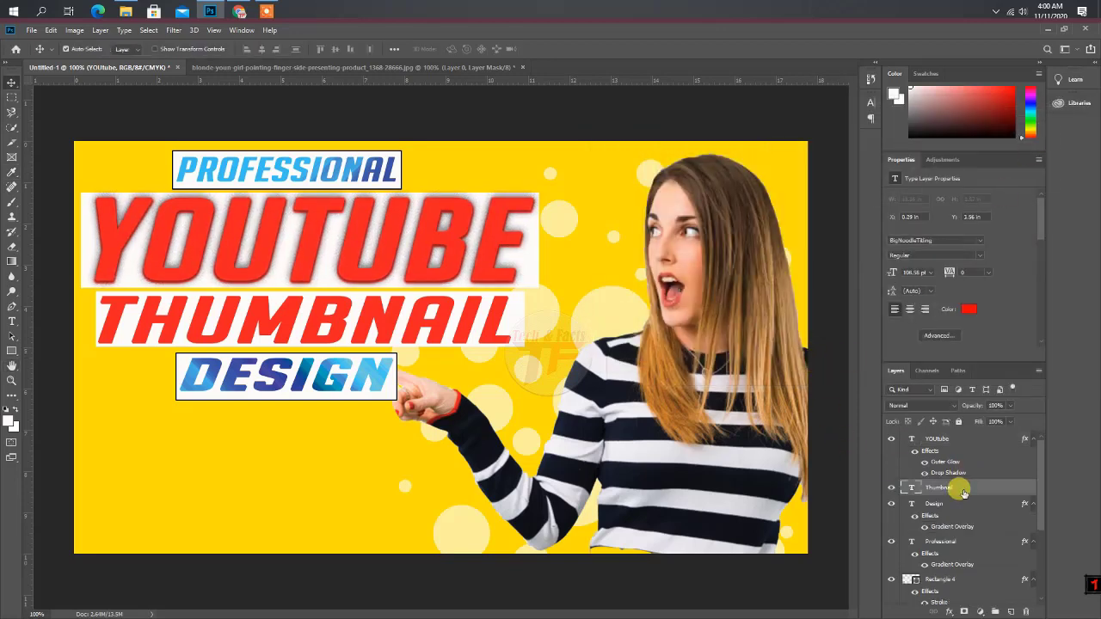
pyautogui.doubleClick(957, 488)
pyautogui.click(662, 342)
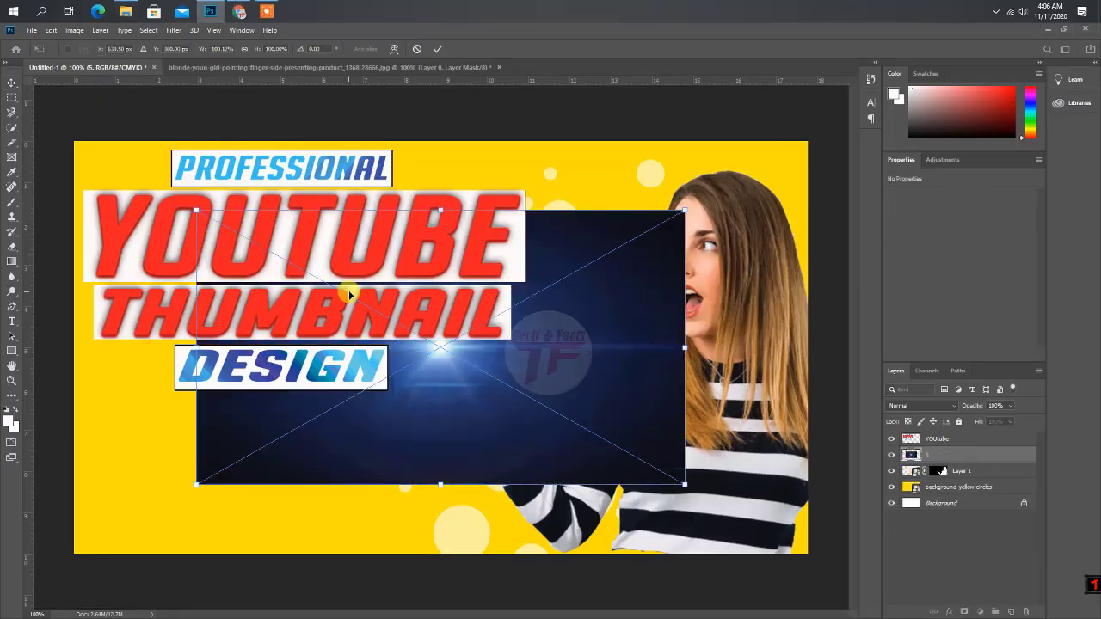
# - Place the wp2831937 flare image as a full-canvas embedded layer and commit its placement
pyautogui.moveTo(501, 368); pyautogui.dragTo(598, 322)
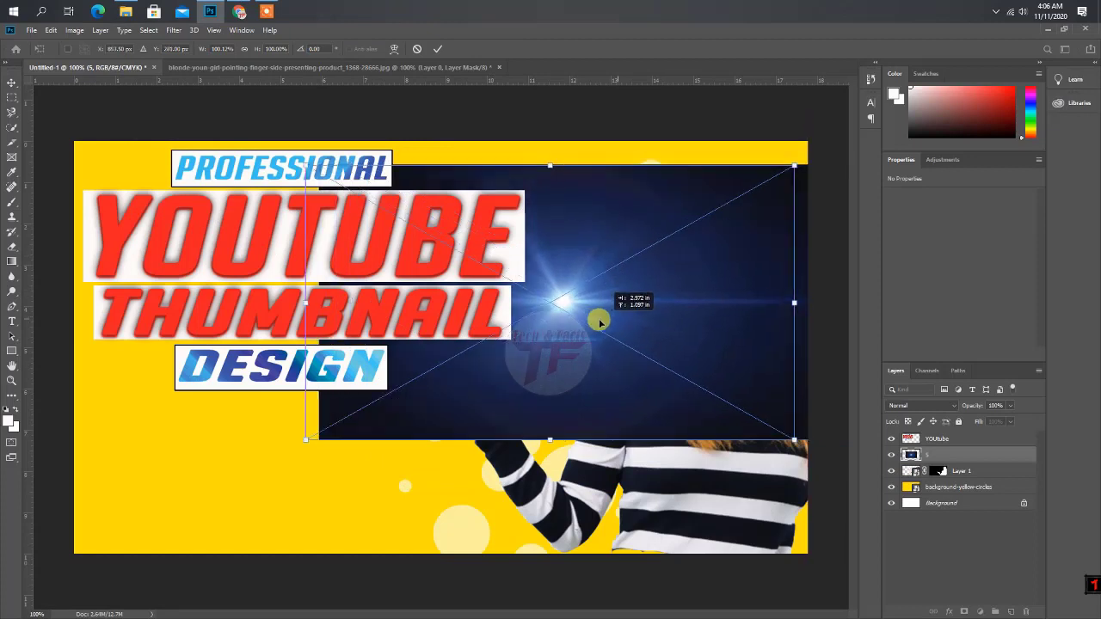
pyautogui.moveTo(598, 322); pyautogui.dragTo(584, 383)
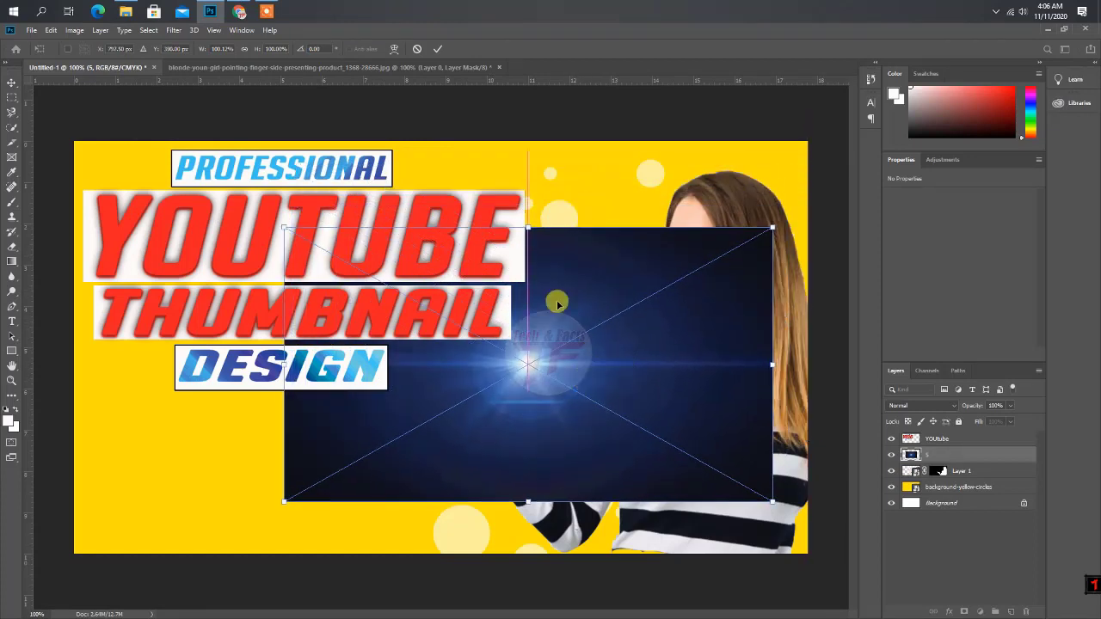
pyautogui.click(438, 49)
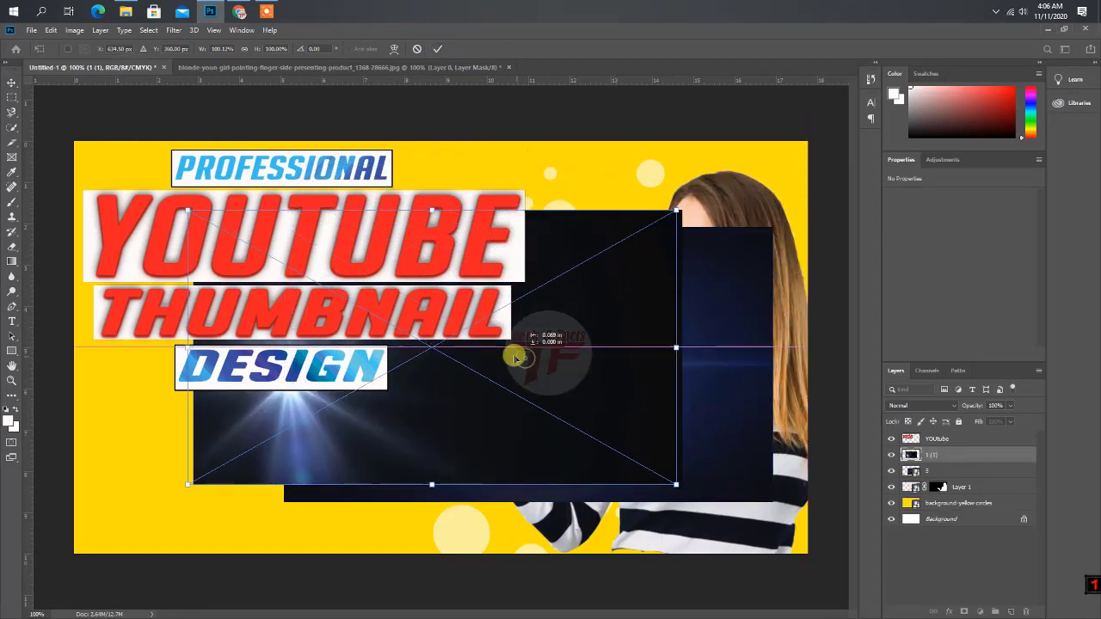
pyautogui.click(438, 49)
pyautogui.click(437, 50)
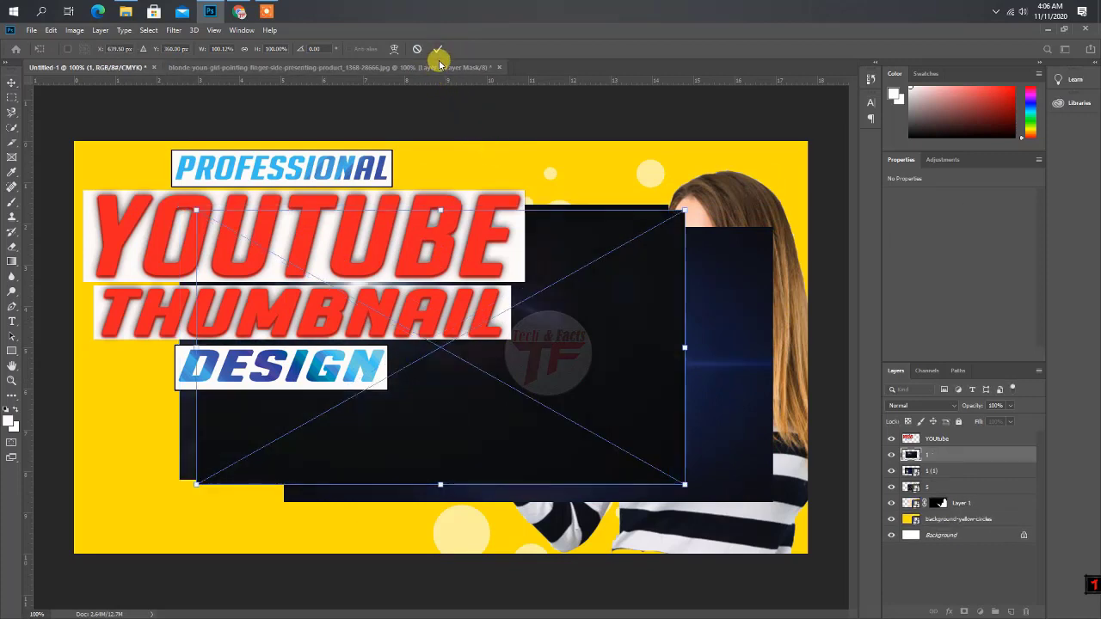
pyautogui.click(438, 50)
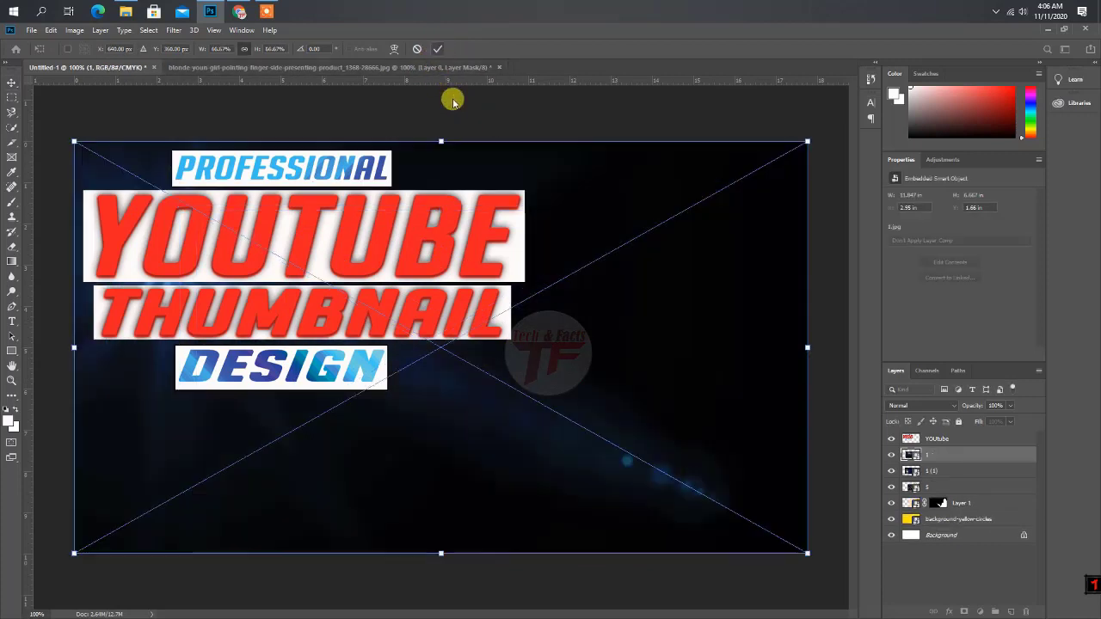
pyautogui.click(438, 50)
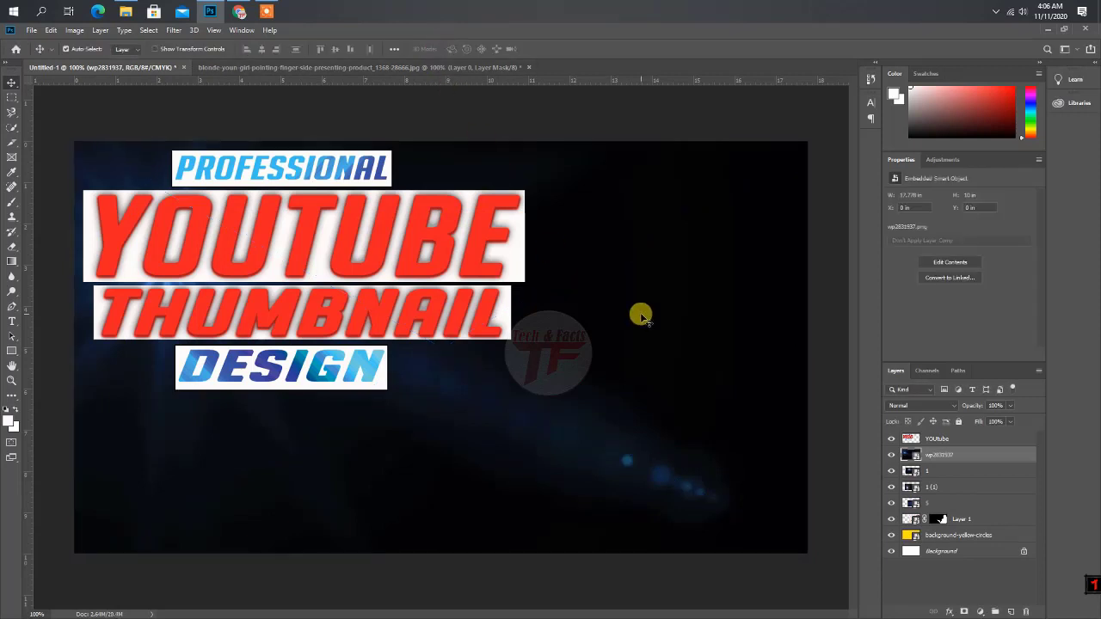
# - Set the wp2831937 flare layer's blend mode to Screen after briefly trying Overlay
pyautogui.rightClick(949, 462)
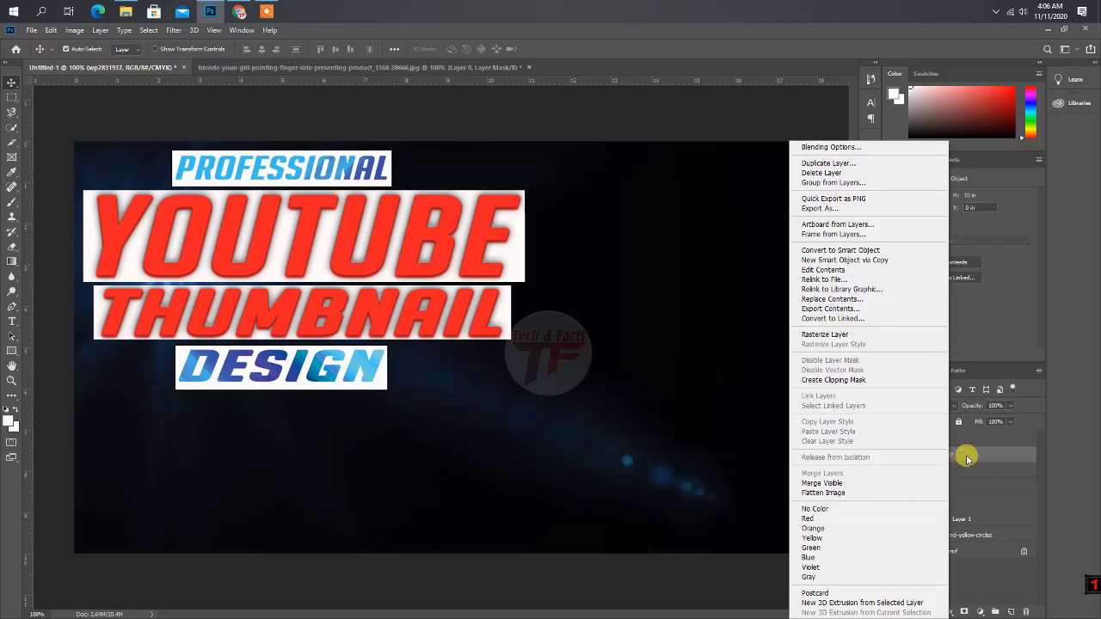
pyautogui.click(949, 459)
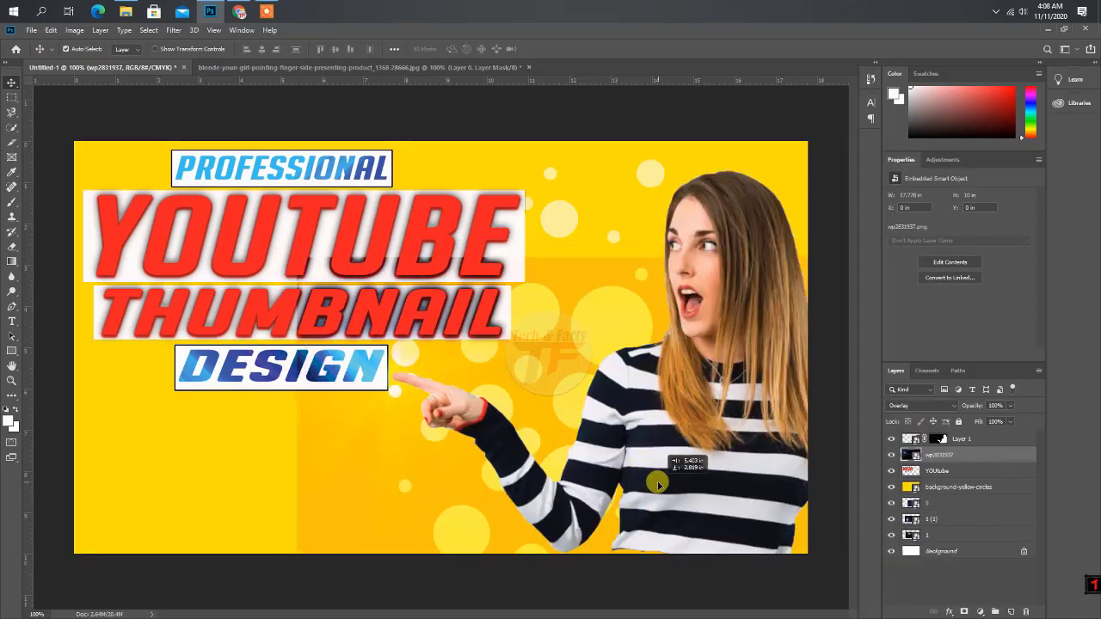
pyautogui.moveTo(650, 467); pyautogui.dragTo(657, 484)
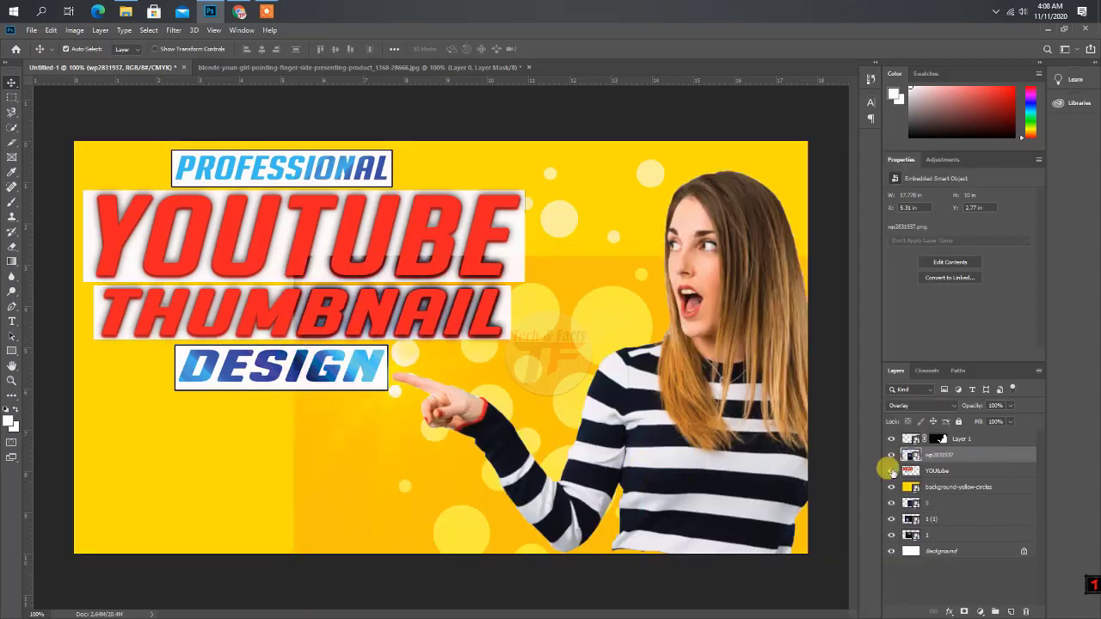
pyautogui.rightClick(1001, 459)
pyautogui.click(895, 148)
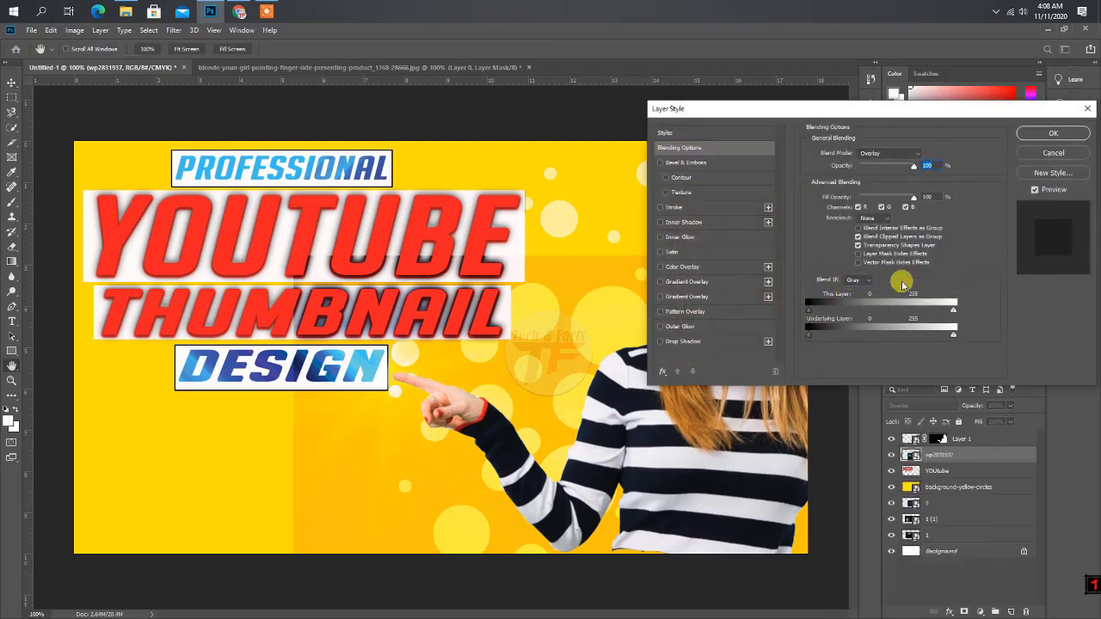
pyautogui.click(888, 153)
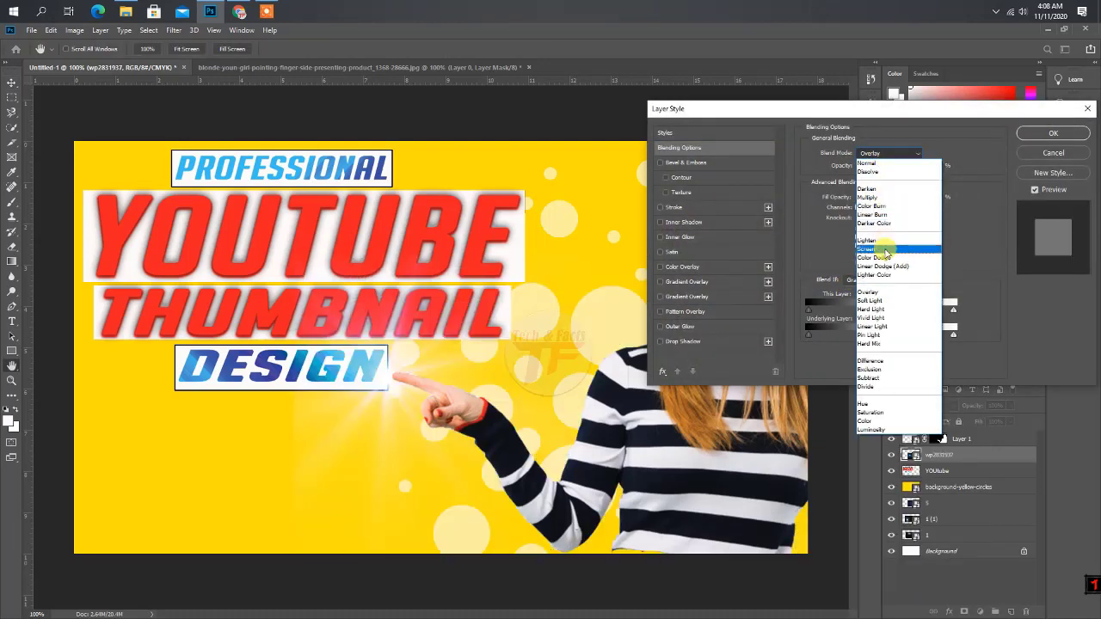
pyautogui.click(886, 250)
pyautogui.click(1041, 136)
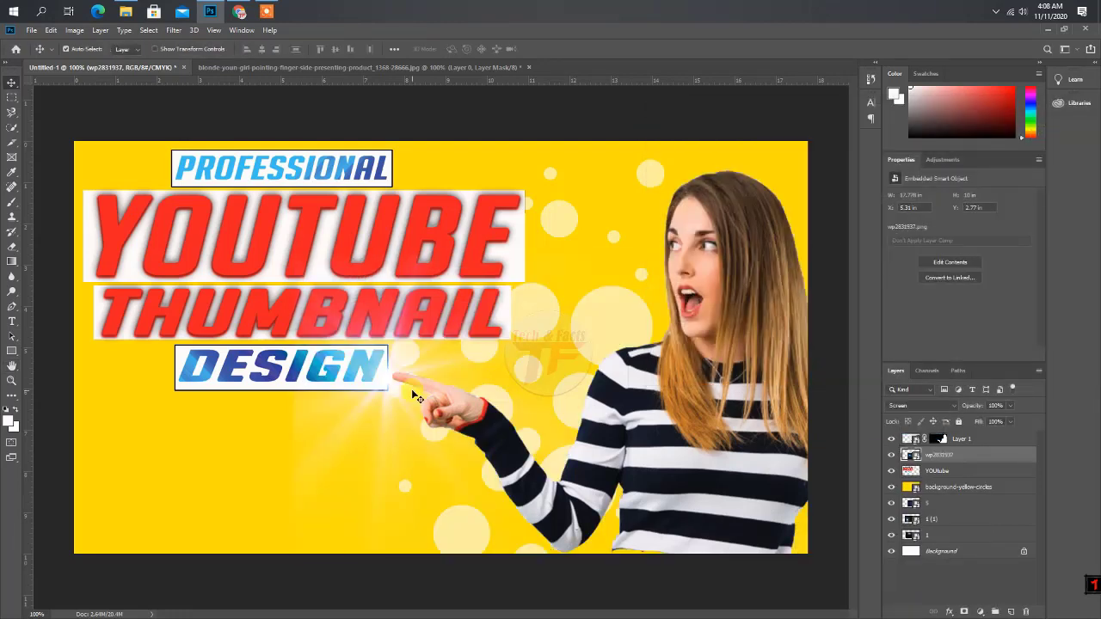
# - Move the flare onto the woman's pointing fingertip
pyautogui.click(727, 482)
pyautogui.moveTo(398, 378); pyautogui.dragTo(397, 376)
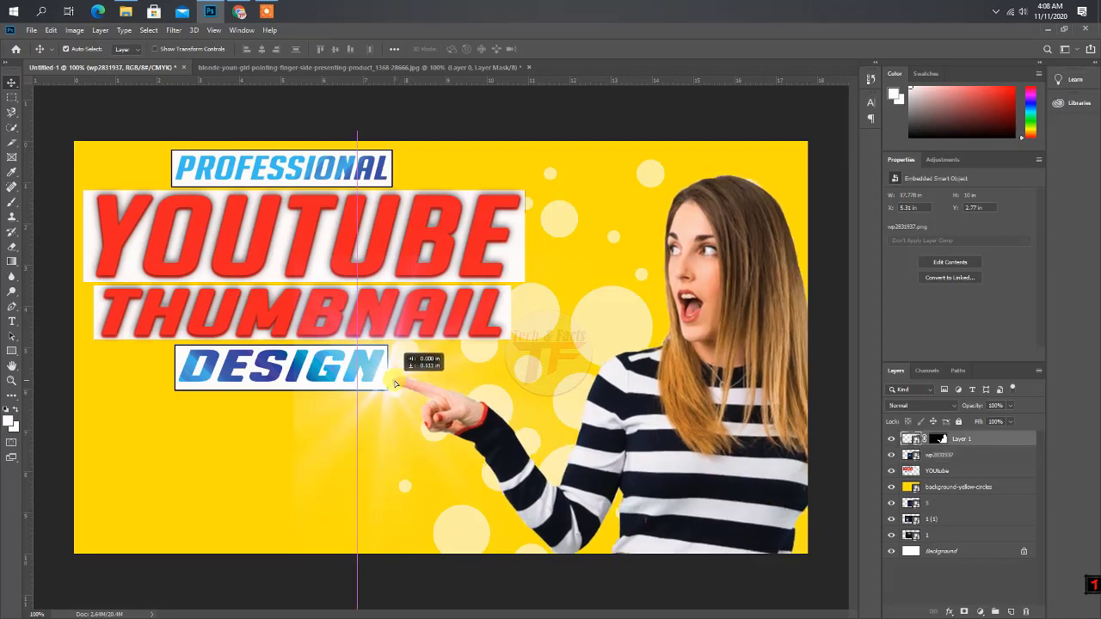
pyautogui.click(958, 456)
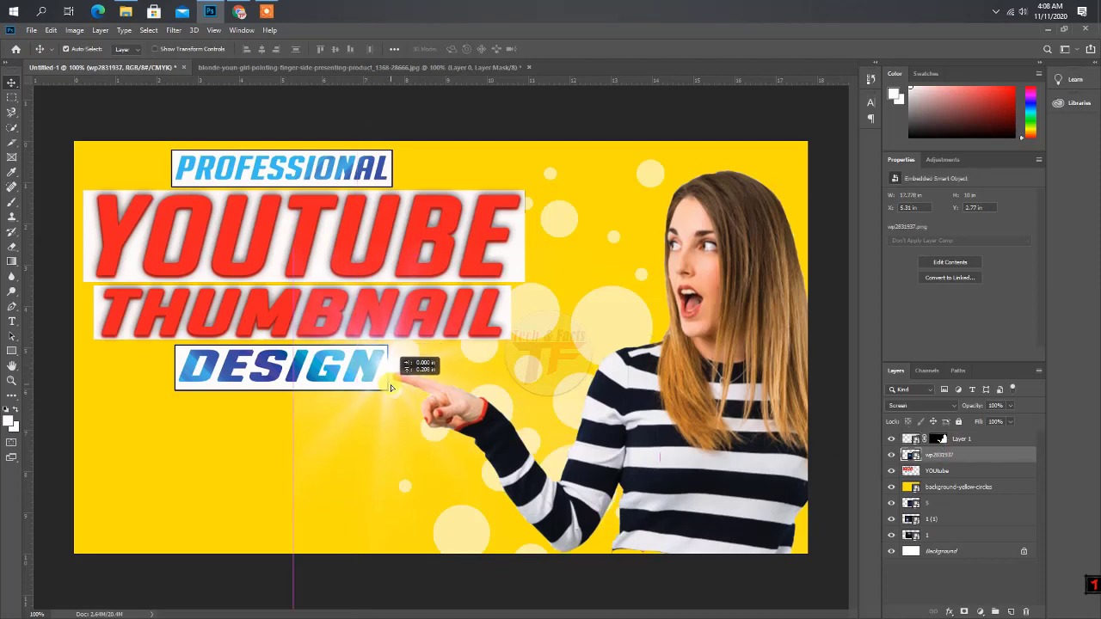
pyautogui.moveTo(388, 392); pyautogui.dragTo(399, 385)
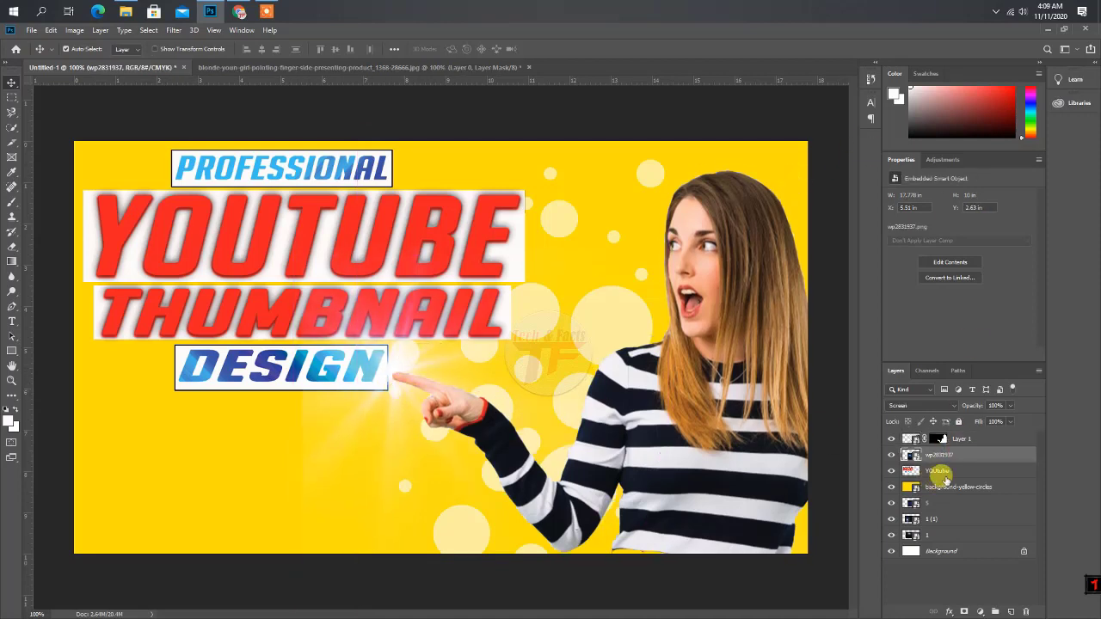
# - Move layer 5 above the YOUtube layer and reposition its flare
pyautogui.click(948, 504)
pyautogui.moveTo(946, 492); pyautogui.dragTo(954, 469)
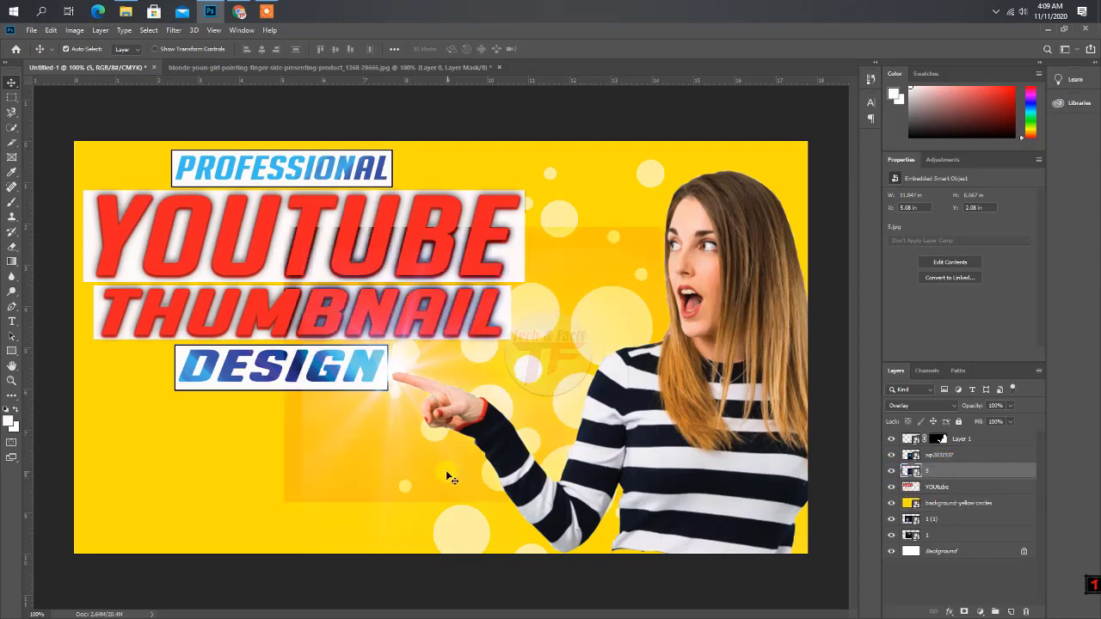
pyautogui.moveTo(446, 470)
pyautogui.mouseDown()
pyautogui.moveTo(418, 462)
pyautogui.moveTo(500, 306)
pyautogui.mouseUp()
pyautogui.click(994, 472)
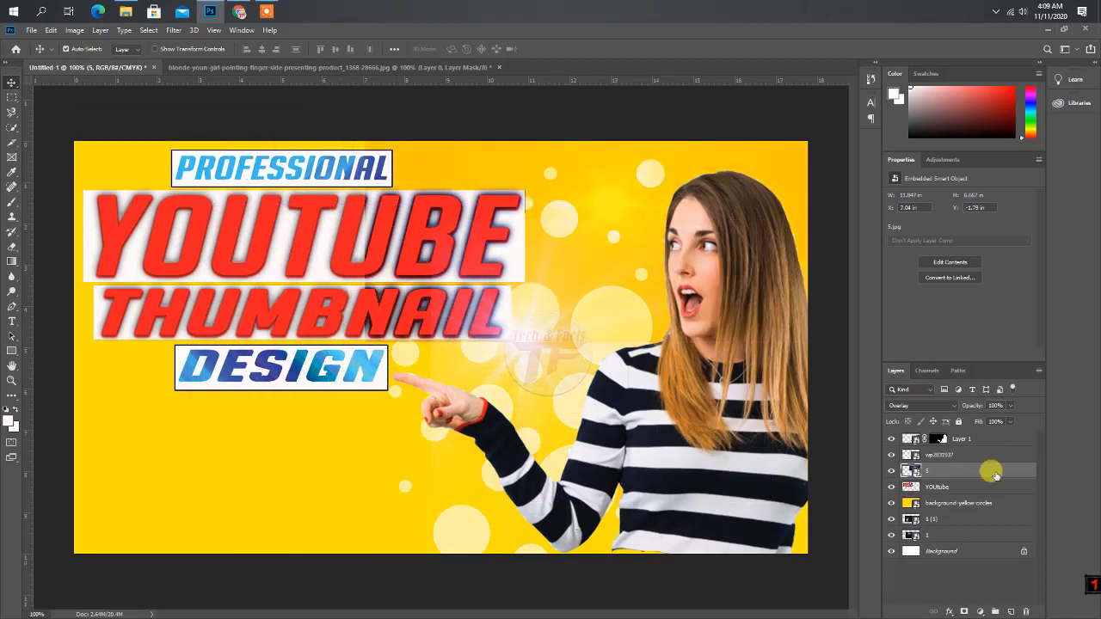
# - Set layer 5 to Screen blending and place its flare at the left of the title
pyautogui.rightClick(994, 472)
pyautogui.click(892, 152)
pyautogui.click(899, 155)
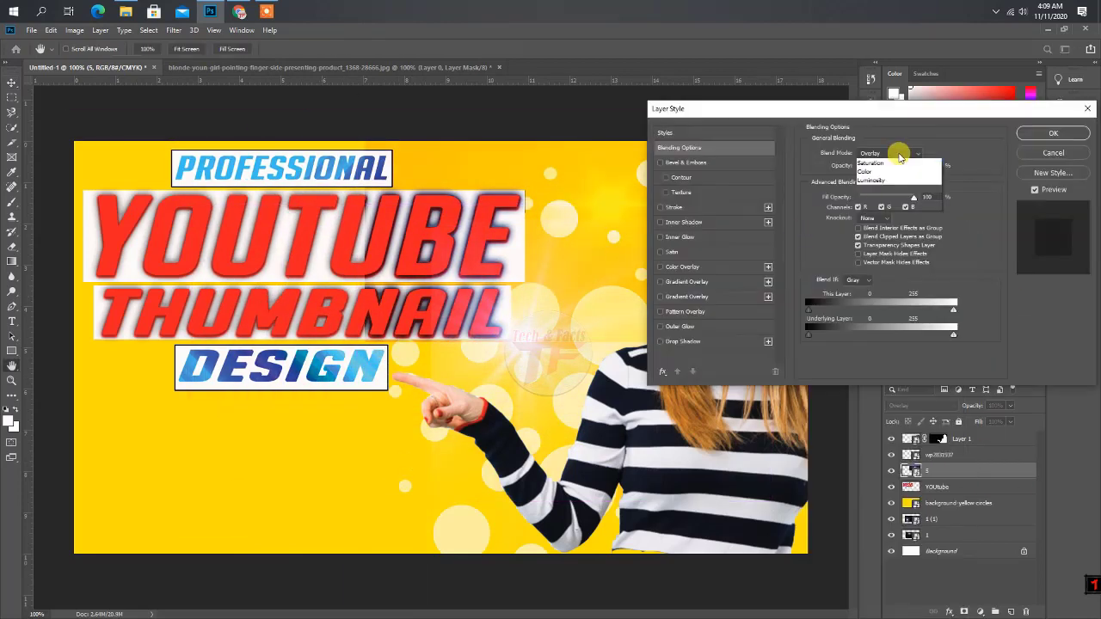
pyautogui.click(877, 246)
pyautogui.click(1053, 134)
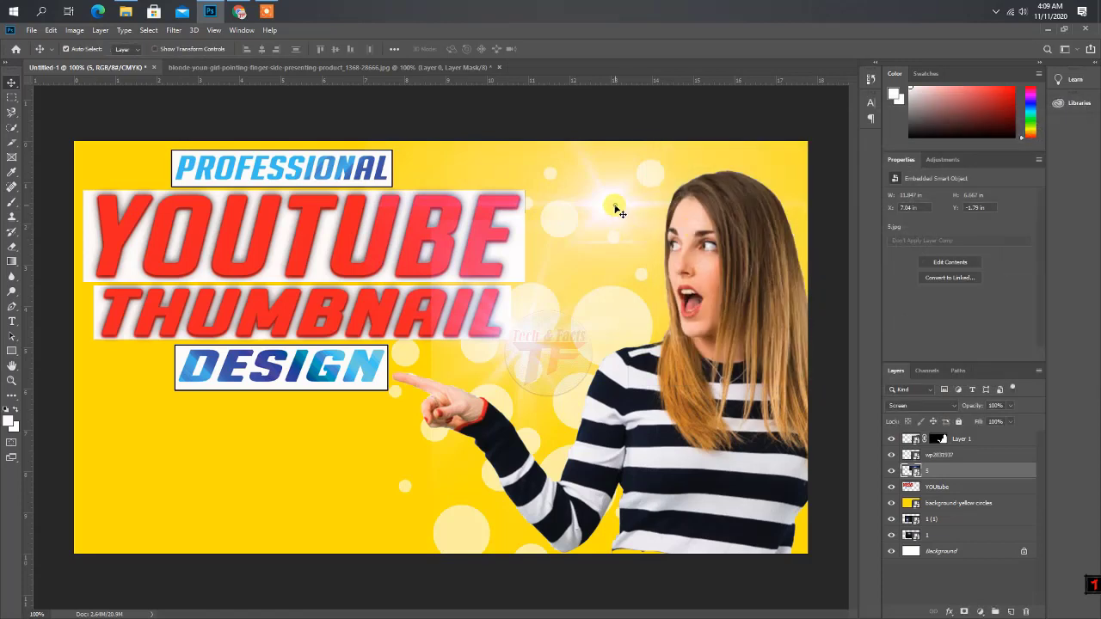
pyautogui.moveTo(616, 209); pyautogui.dragTo(144, 194)
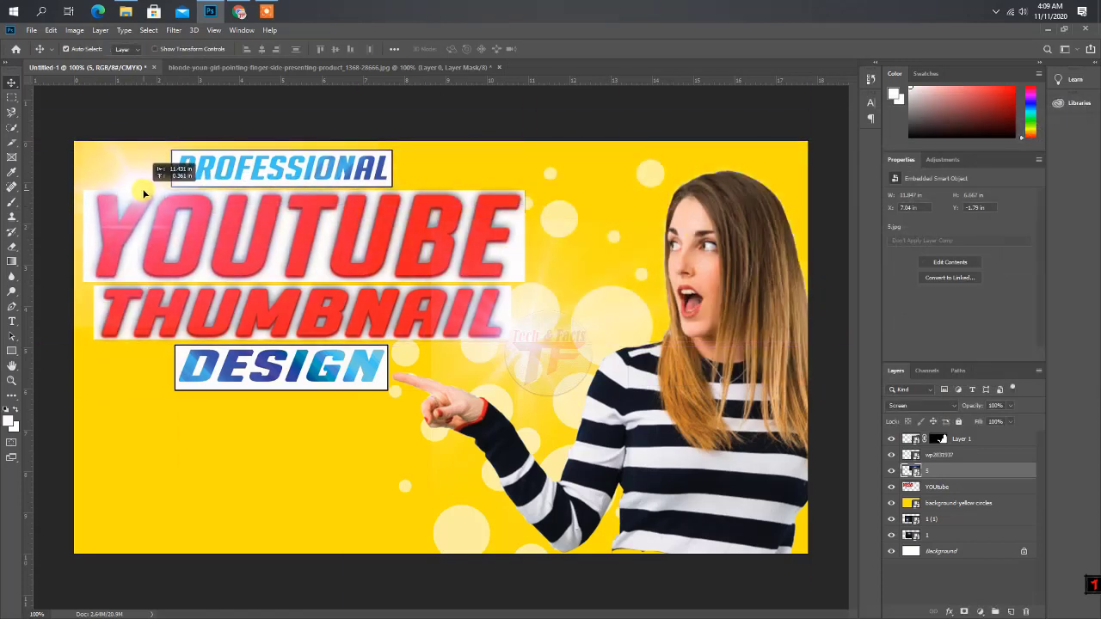
pyautogui.moveTo(144, 194); pyautogui.dragTo(144, 284)
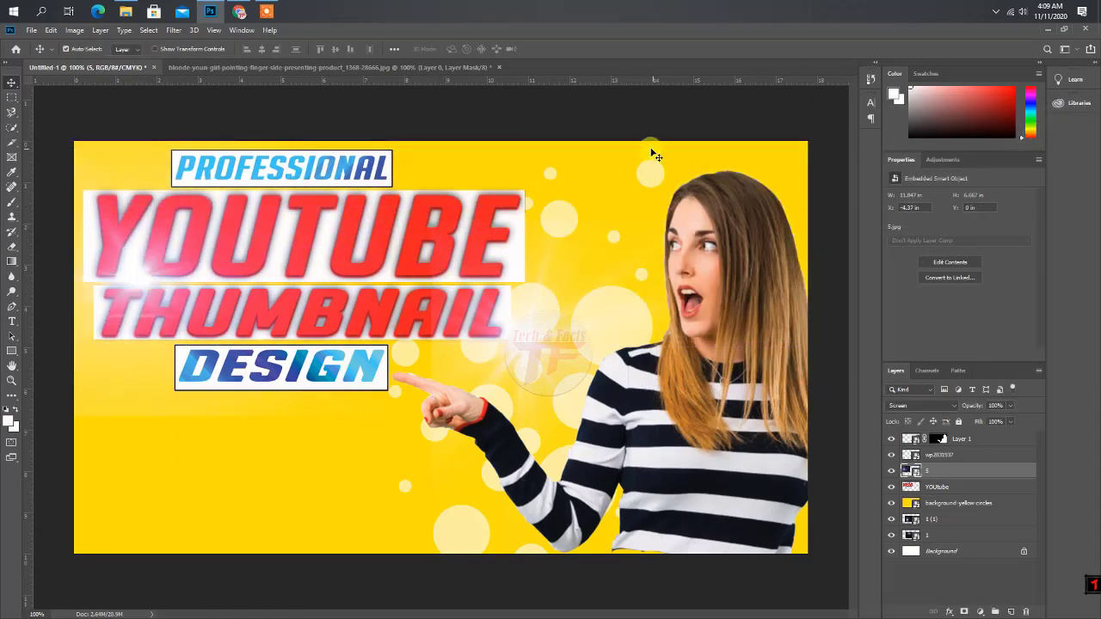
# - Scale the title flare (layer 5) down to roughly 82% or smaller
pyautogui.hotkey('ctrl', 't')
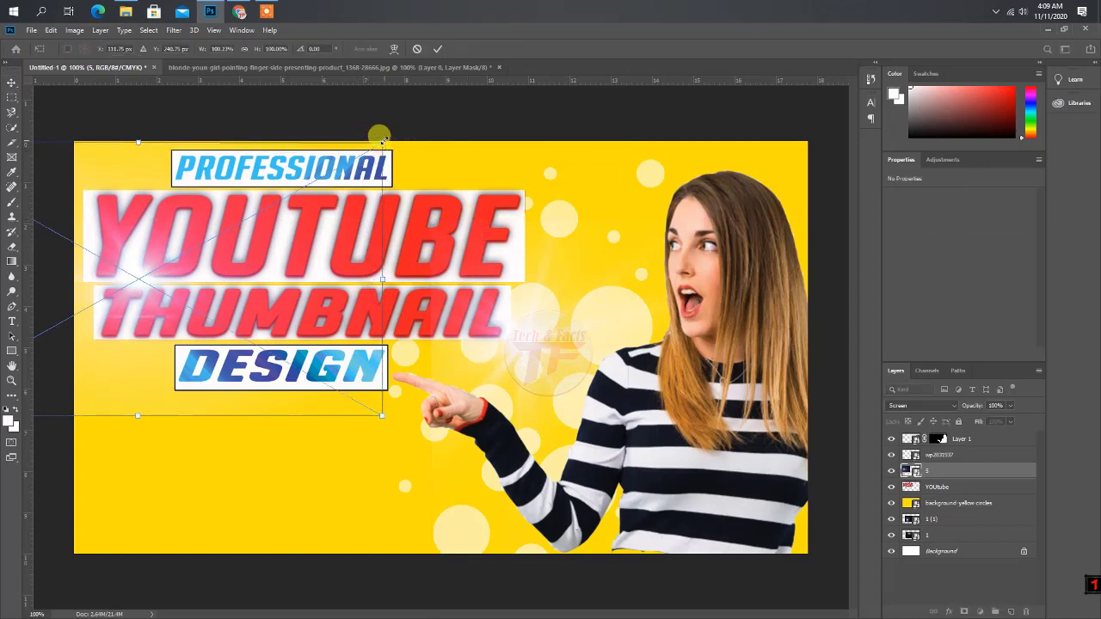
pyautogui.moveTo(381, 148); pyautogui.dragTo(306, 187)
pyautogui.moveTo(123, 289); pyautogui.dragTo(155, 279)
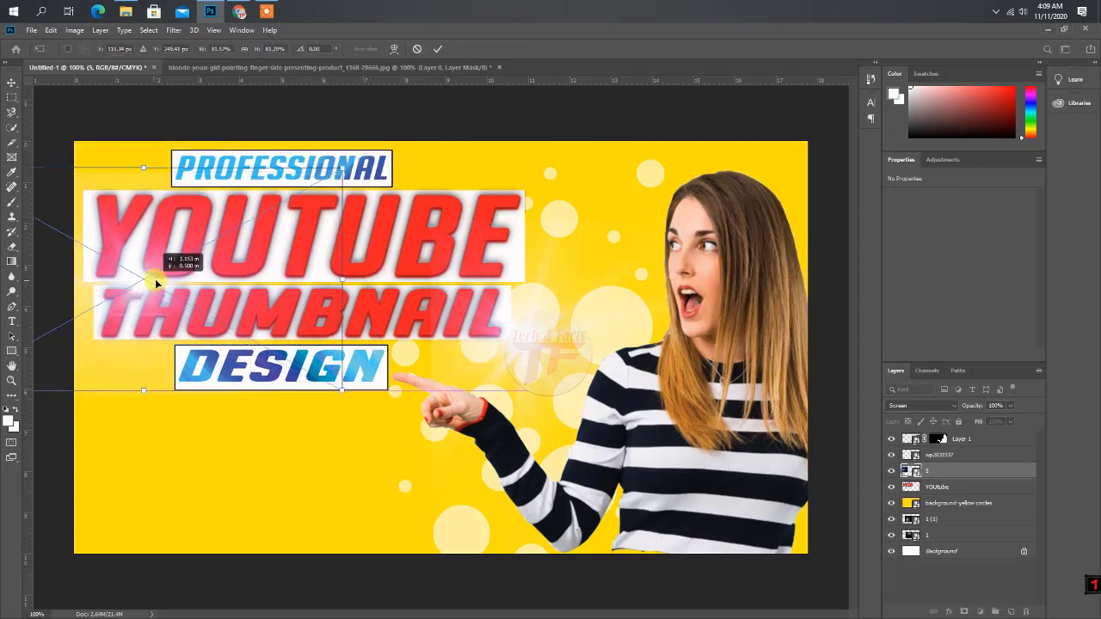
pyautogui.moveTo(334, 176); pyautogui.dragTo(280, 200)
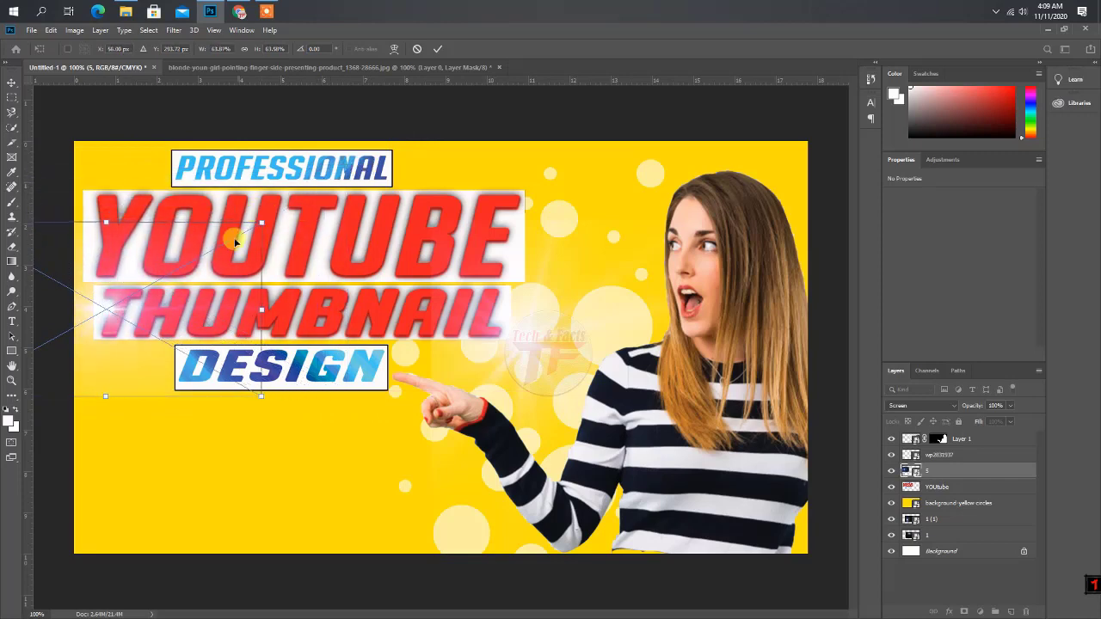
pyautogui.click(437, 49)
# - Move the fingertip flare above the woman's layer and 1 (1) above YOUtube, shifting it down
pyautogui.moveTo(525, 430); pyautogui.dragTo(395, 379)
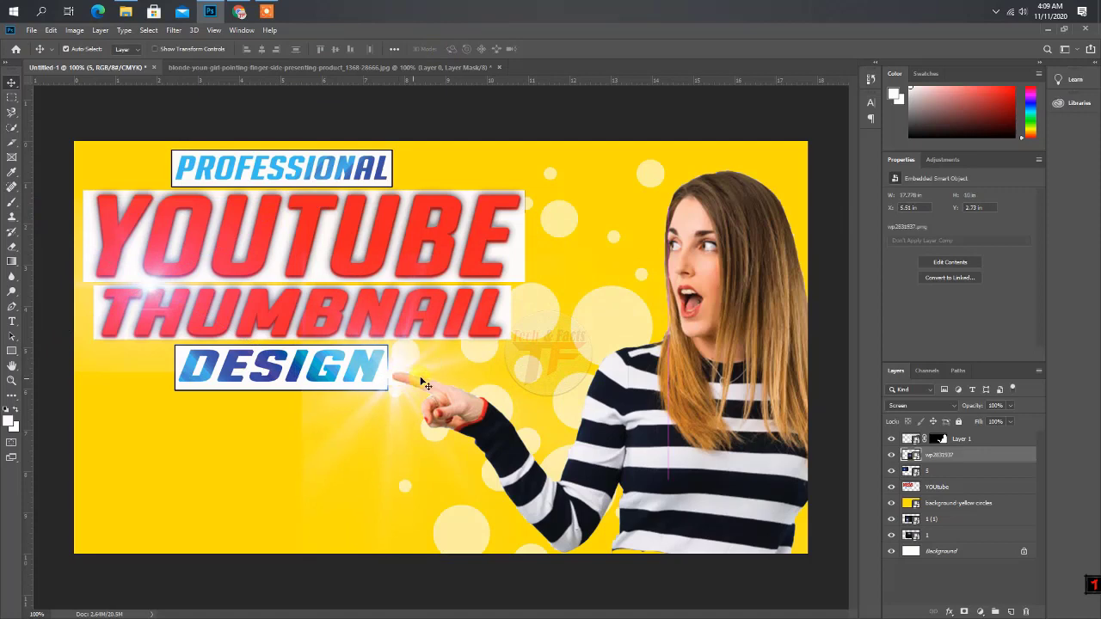
pyautogui.moveTo(935, 465); pyautogui.dragTo(938, 439)
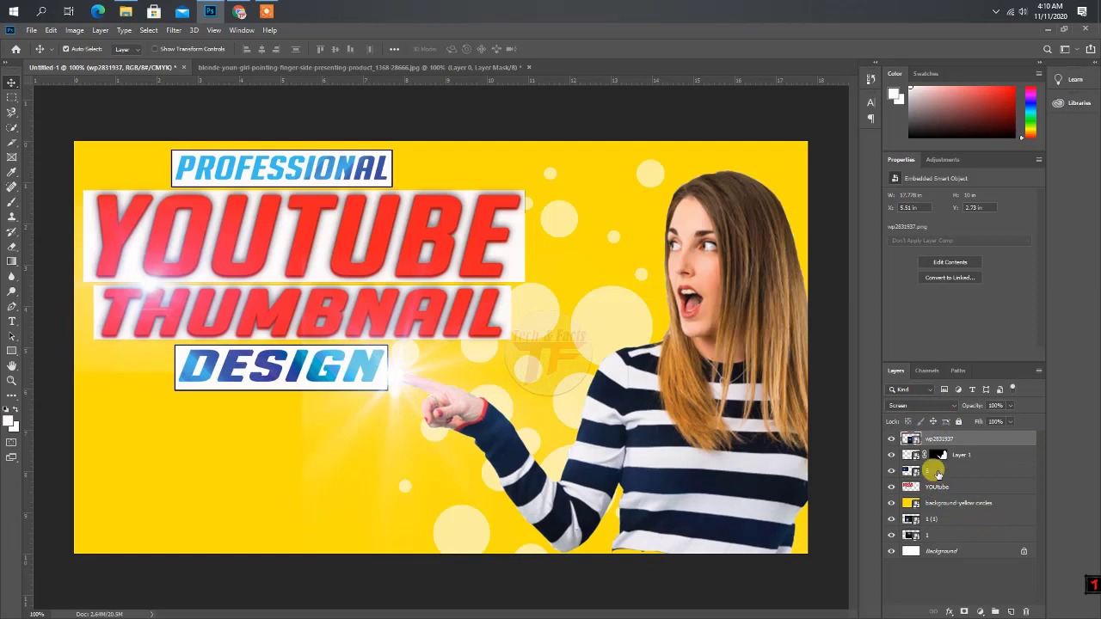
pyautogui.moveTo(936, 523); pyautogui.dragTo(941, 487)
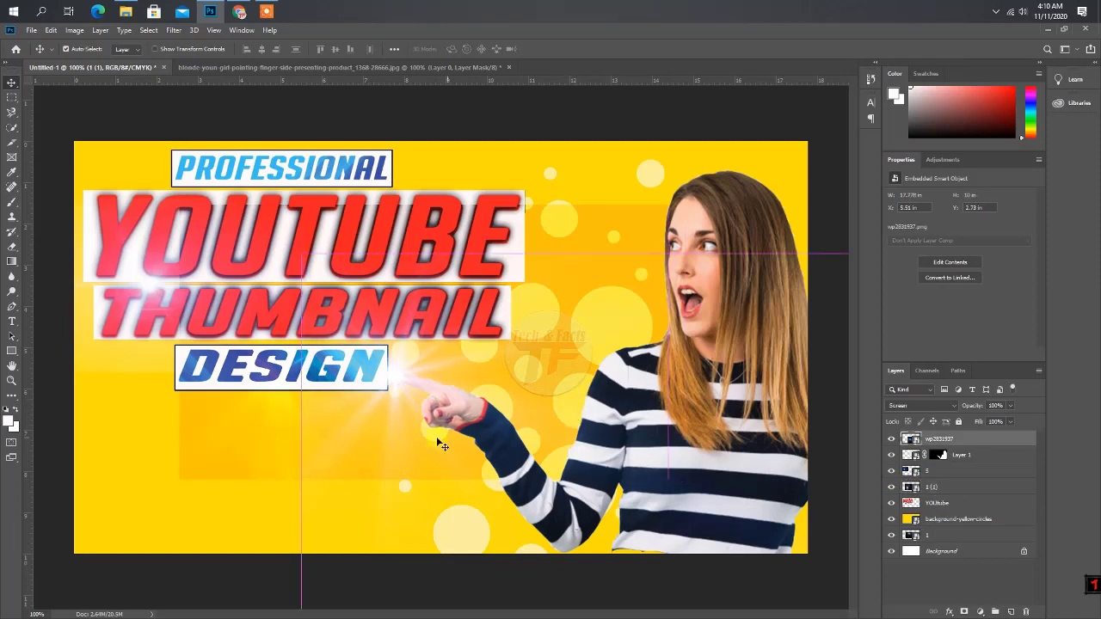
pyautogui.moveTo(242, 454); pyautogui.dragTo(198, 560)
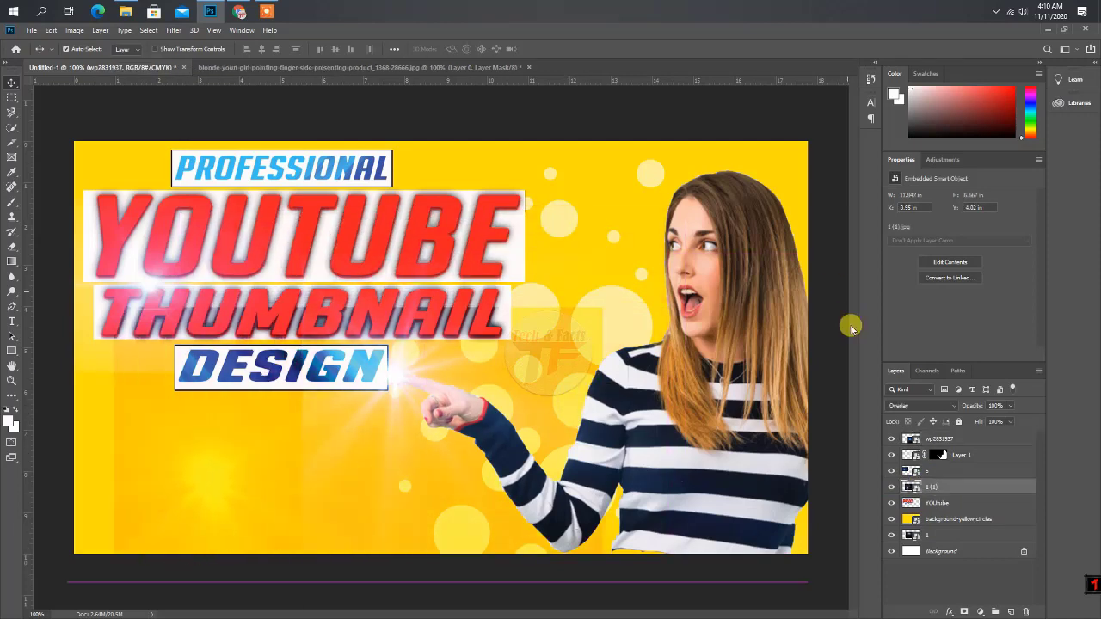
# - Set the '1 (1)' flare layer's blend mode to Screen in its blending options
pyautogui.click(984, 482)
pyautogui.rightClick(984, 482)
pyautogui.click(816, 146)
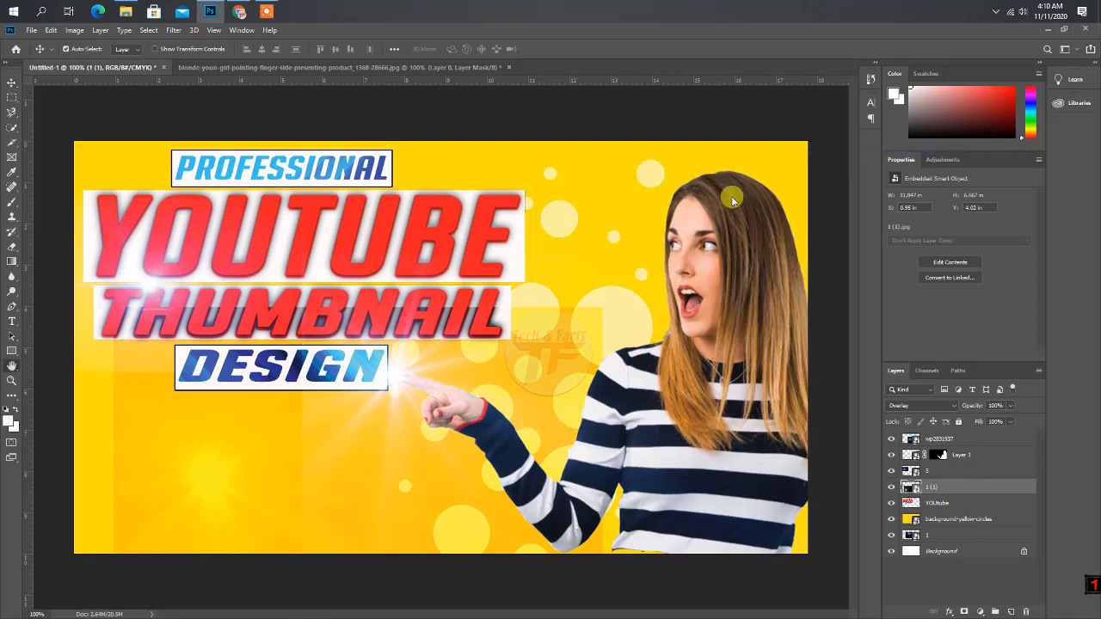
pyautogui.click(883, 156)
pyautogui.click(887, 295)
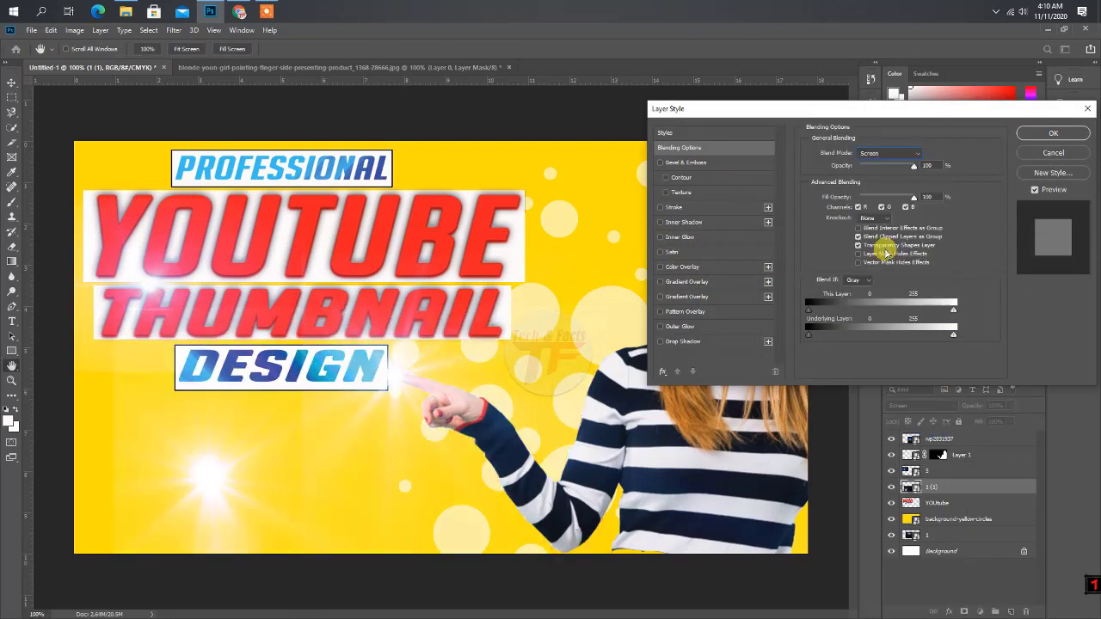
pyautogui.click(1036, 135)
# - Shrink the new flare with Free Transform and move it up over the title text
pyautogui.hotkey('ctrl', 't')
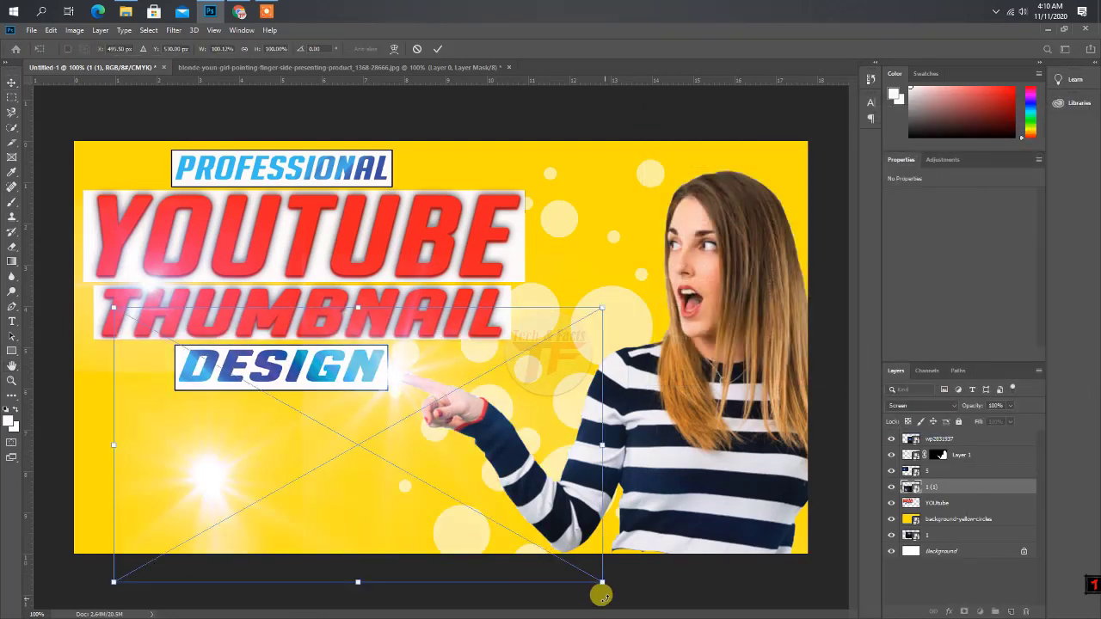
pyautogui.moveTo(602, 583); pyautogui.dragTo(386, 457)
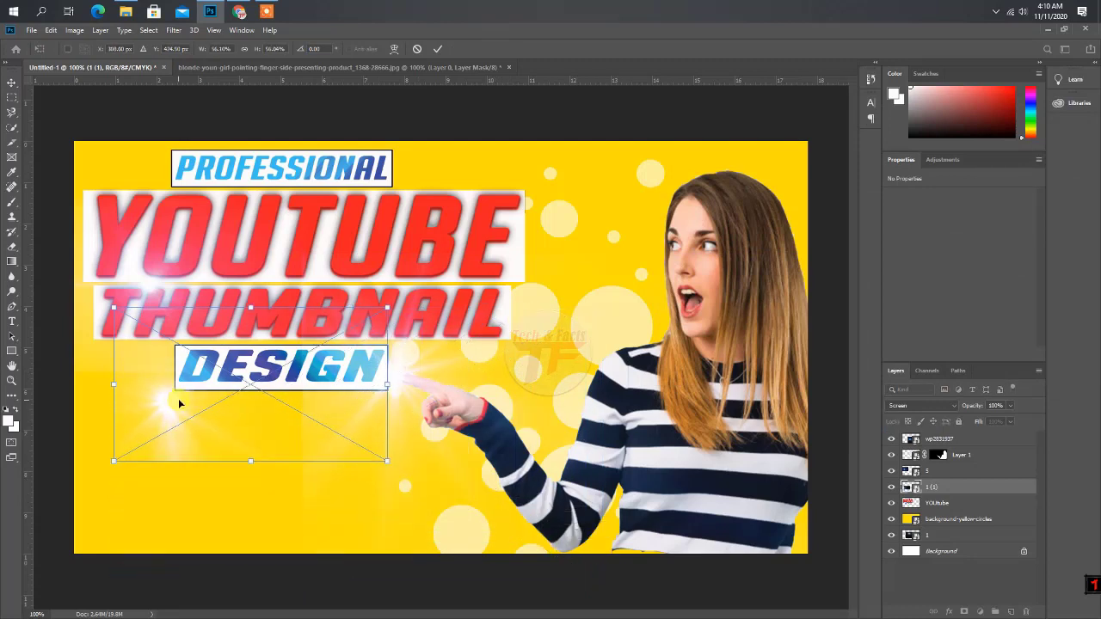
pyautogui.moveTo(180, 399)
pyautogui.mouseDown()
pyautogui.moveTo(293, 291)
pyautogui.moveTo(319, 285)
pyautogui.mouseUp()
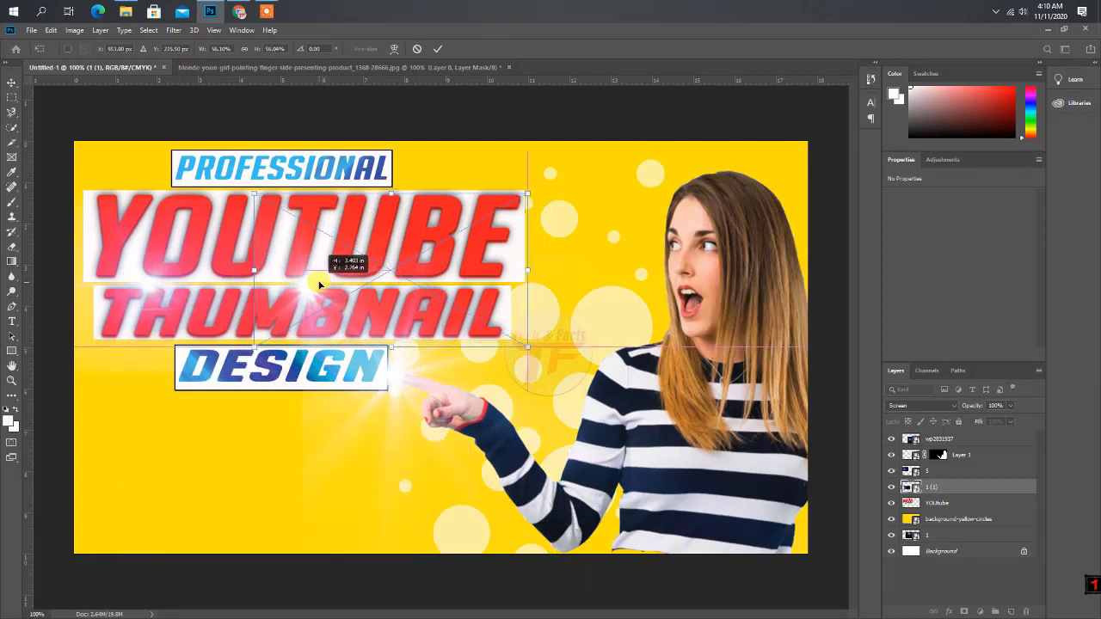
pyautogui.click(438, 49)
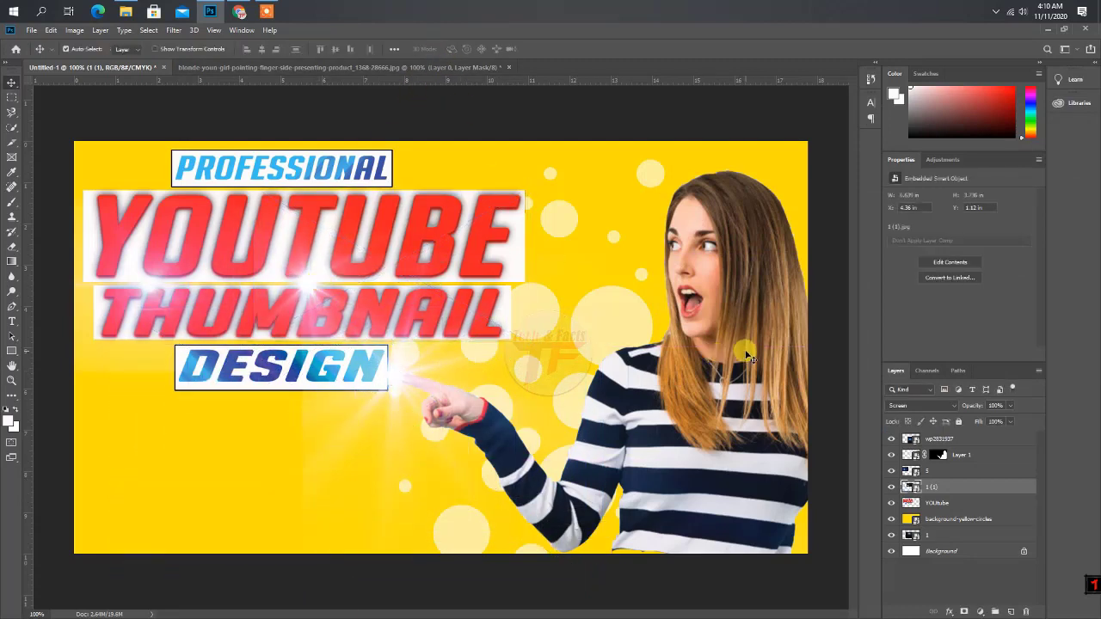
# - Move flare layer 1 above the YOUtube layer and blend it in Screen mode
pyautogui.moveTo(946, 535); pyautogui.dragTo(942, 499)
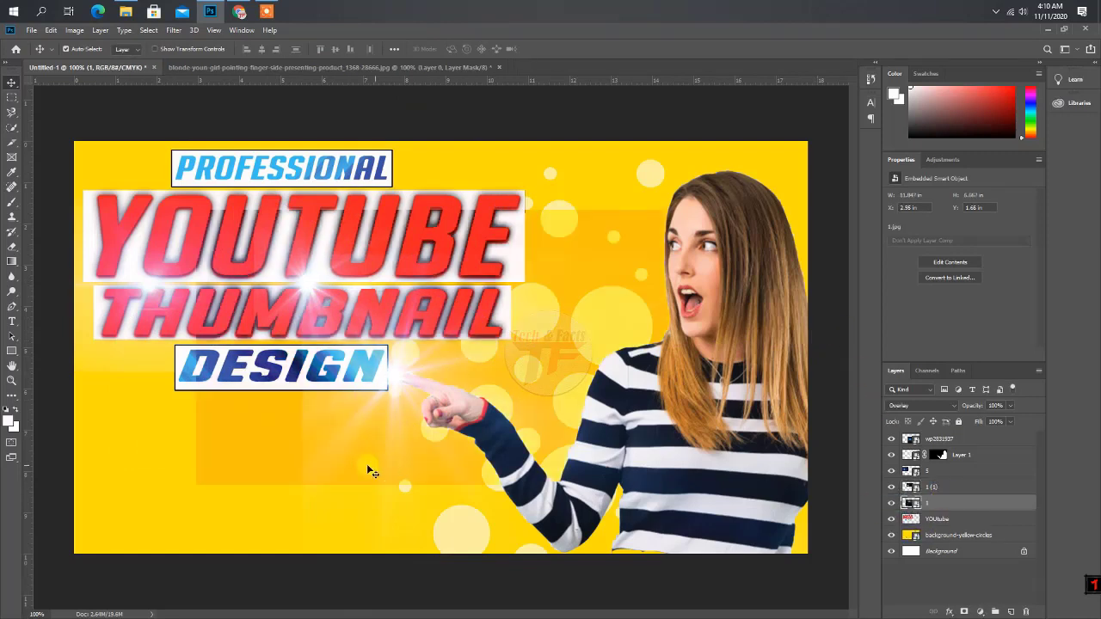
pyautogui.moveTo(368, 467); pyautogui.dragTo(490, 464)
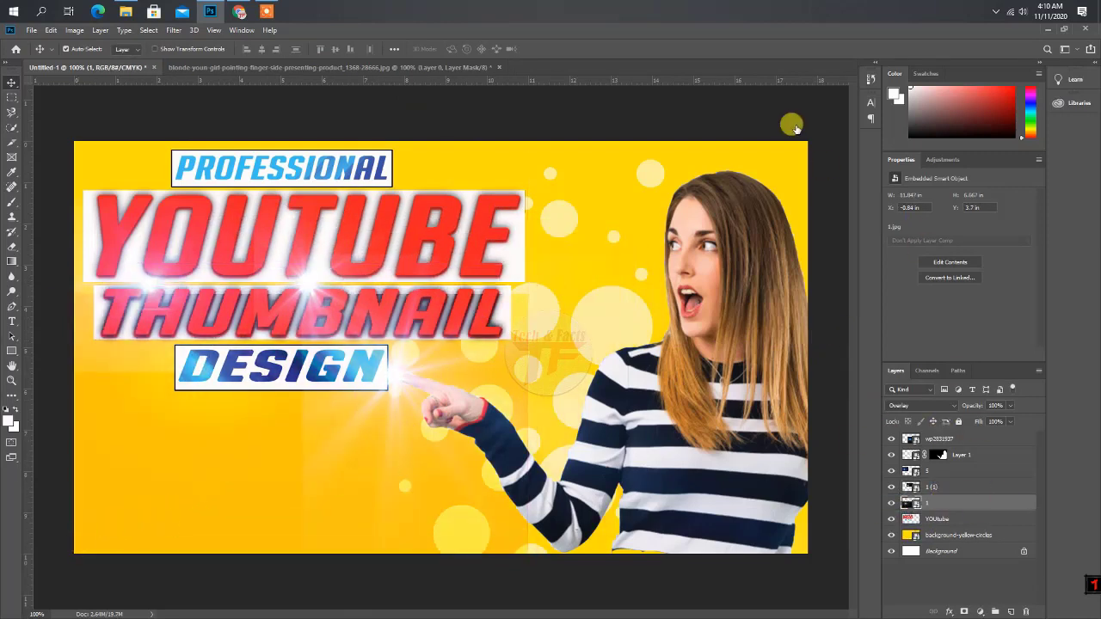
pyautogui.click(895, 153)
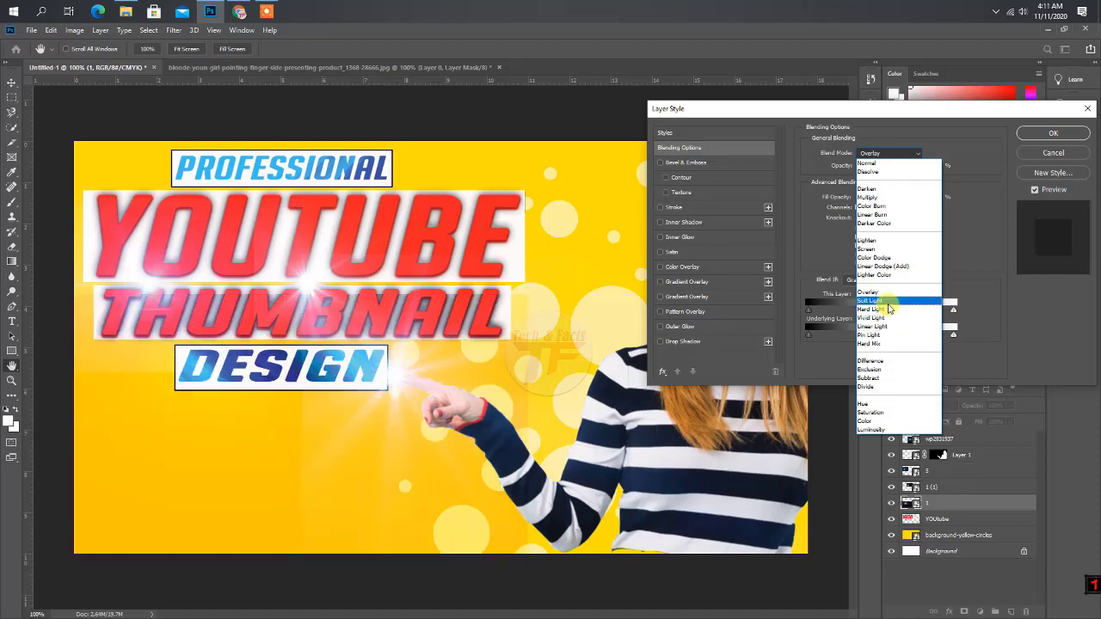
pyautogui.click(884, 249)
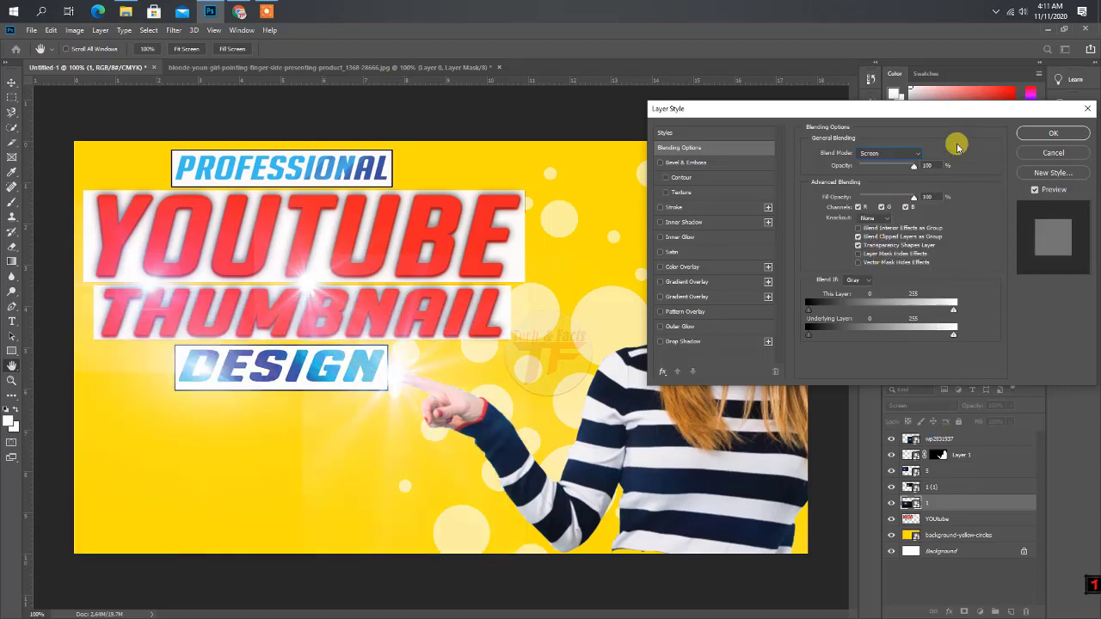
pyautogui.click(1053, 132)
# - Place one flare over the D of DESIGN and the wp2831937 flare at the woman's fingertip
pyautogui.moveTo(275, 362)
pyautogui.mouseDown()
pyautogui.moveTo(203, 369)
pyautogui.moveTo(247, 347)
pyautogui.moveTo(199, 373)
pyautogui.mouseUp()
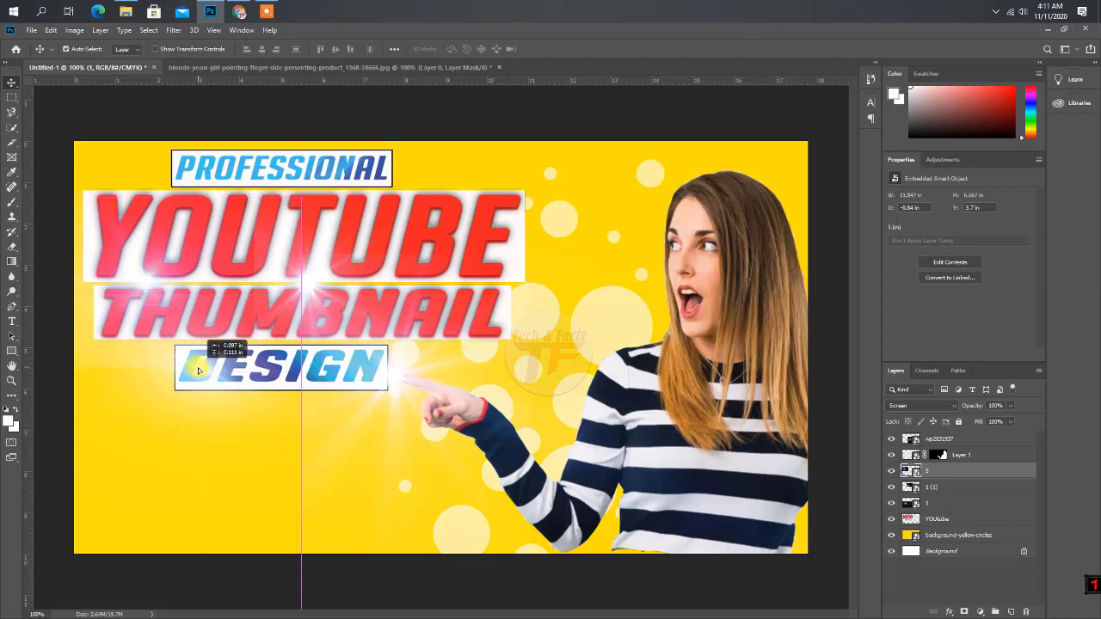
pyautogui.moveTo(199, 373); pyautogui.dragTo(222, 371)
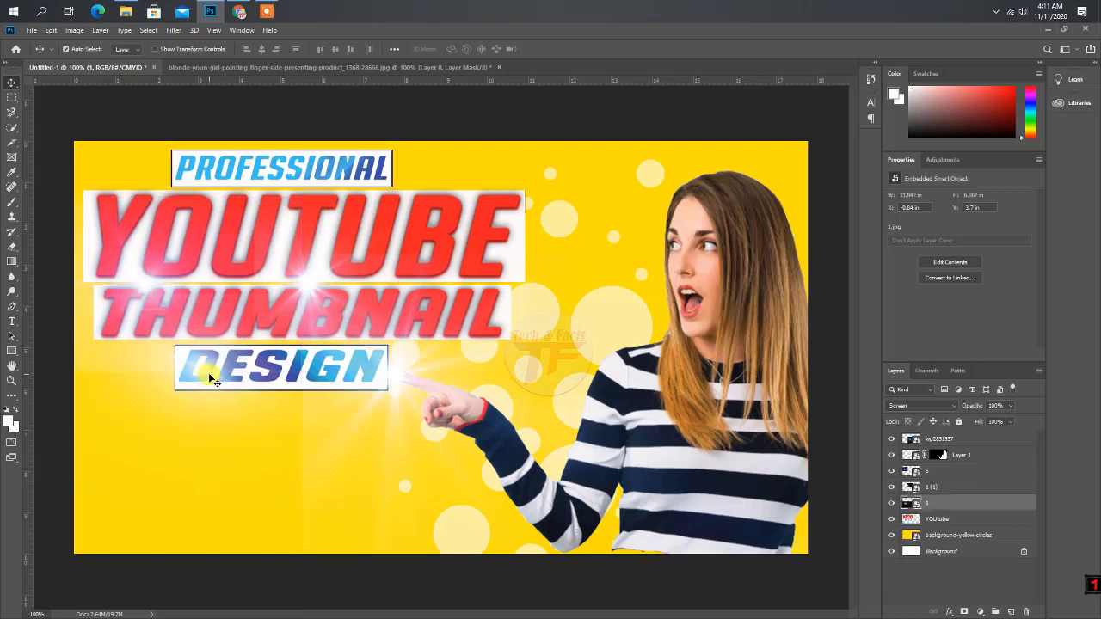
pyautogui.click(214, 382)
pyautogui.moveTo(213, 382); pyautogui.dragTo(641, 288)
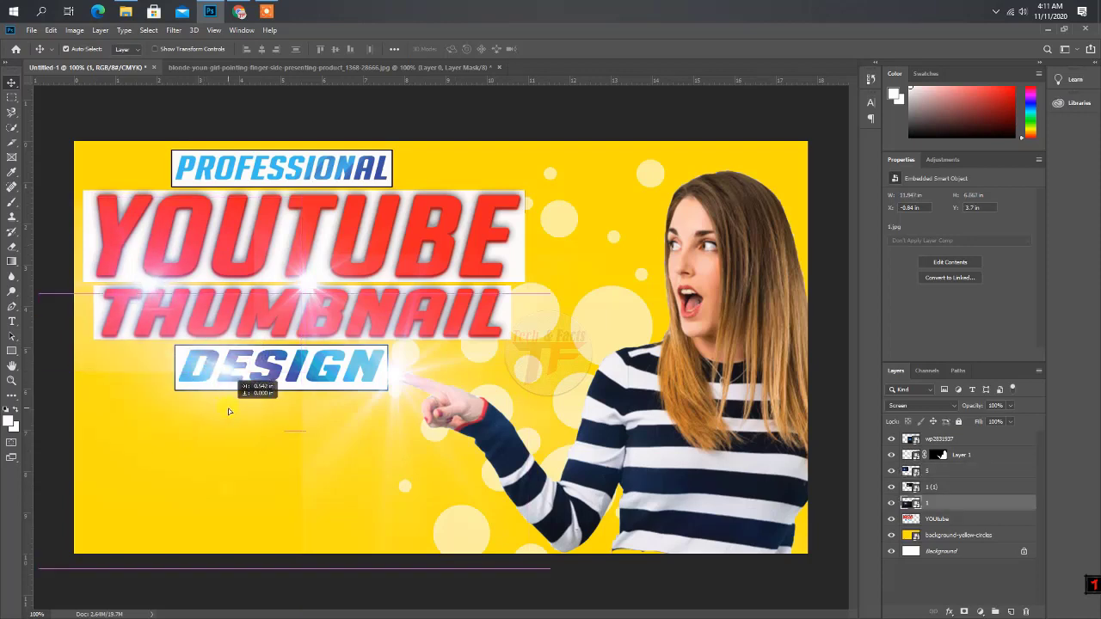
pyautogui.click(738, 295)
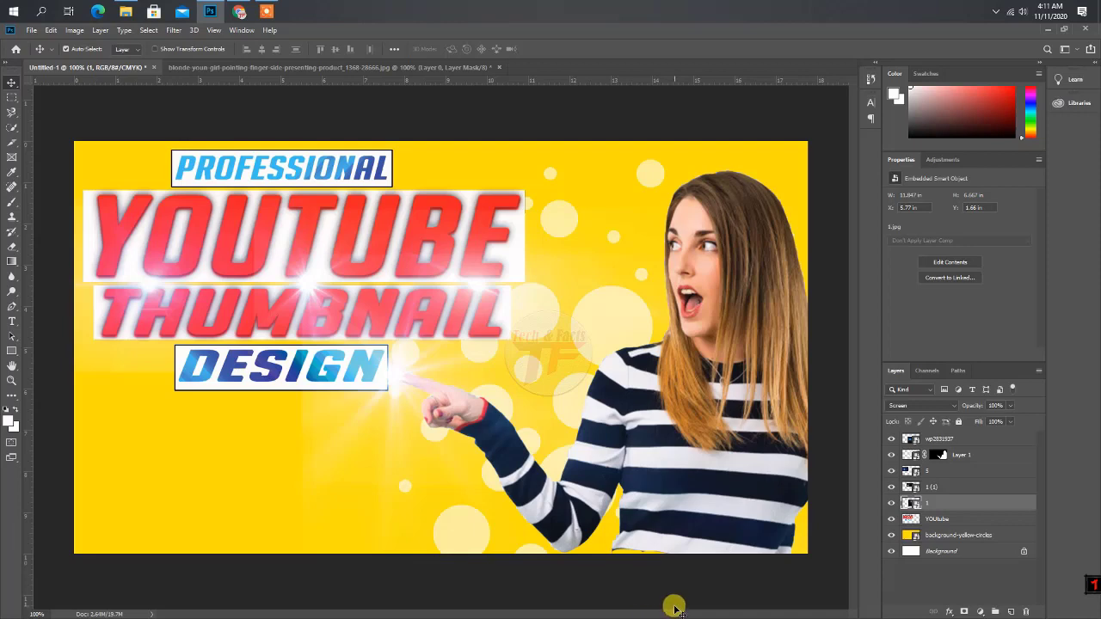
pyautogui.click(401, 388)
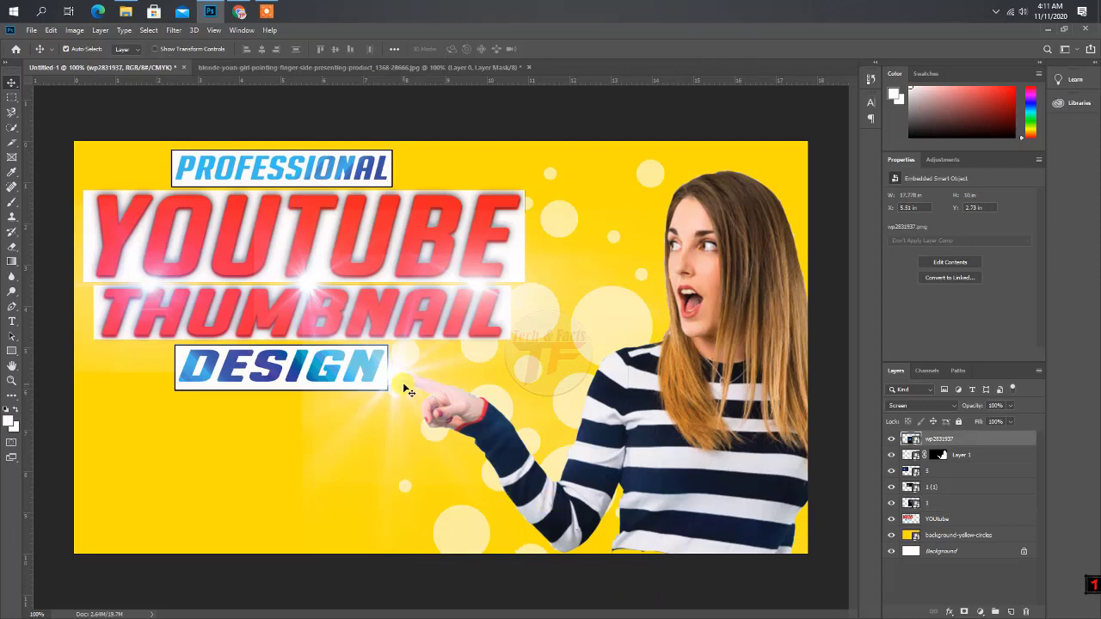
pyautogui.moveTo(406, 388); pyautogui.dragTo(417, 394)
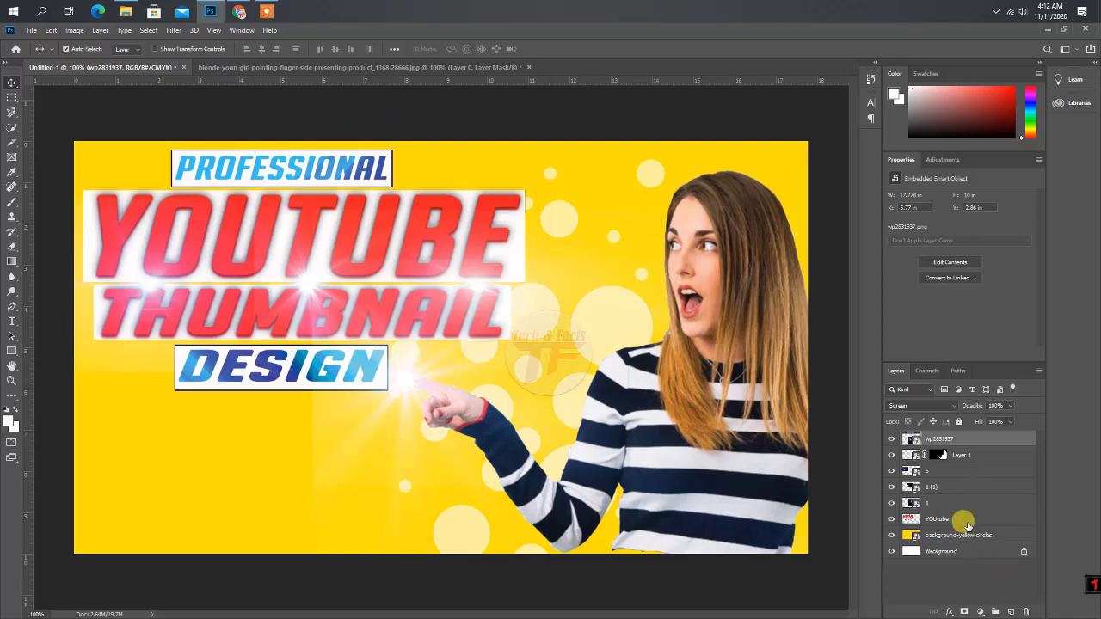
# - Try flattening the image twice, undoing it each time so the layers stay intact
pyautogui.rightClick(968, 524)
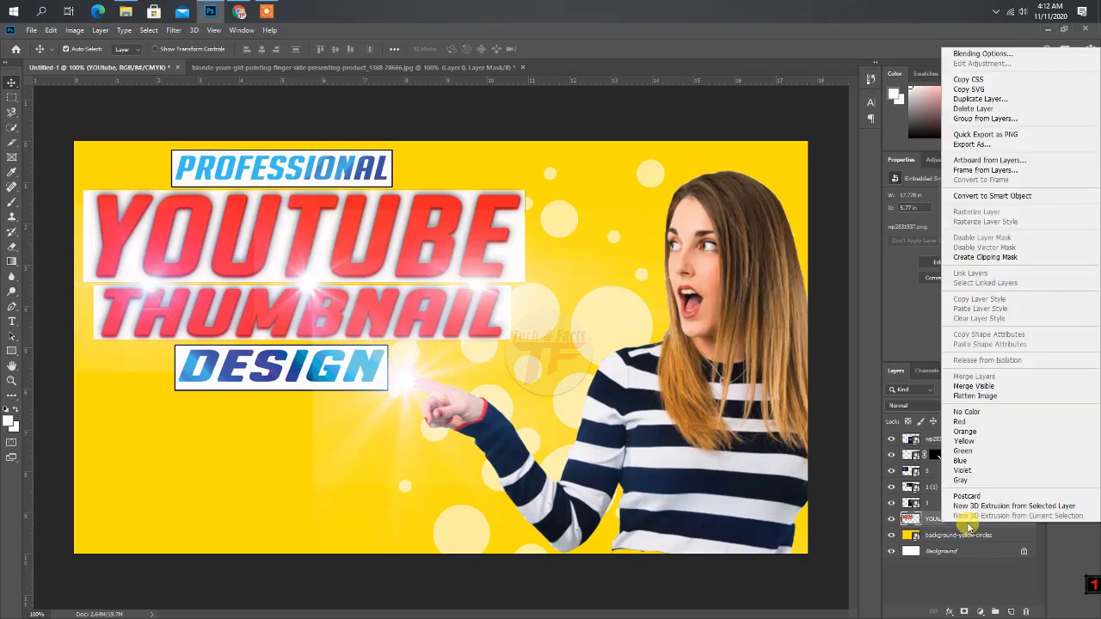
pyautogui.click(979, 389)
pyautogui.hotkey('ctrl', 'z')
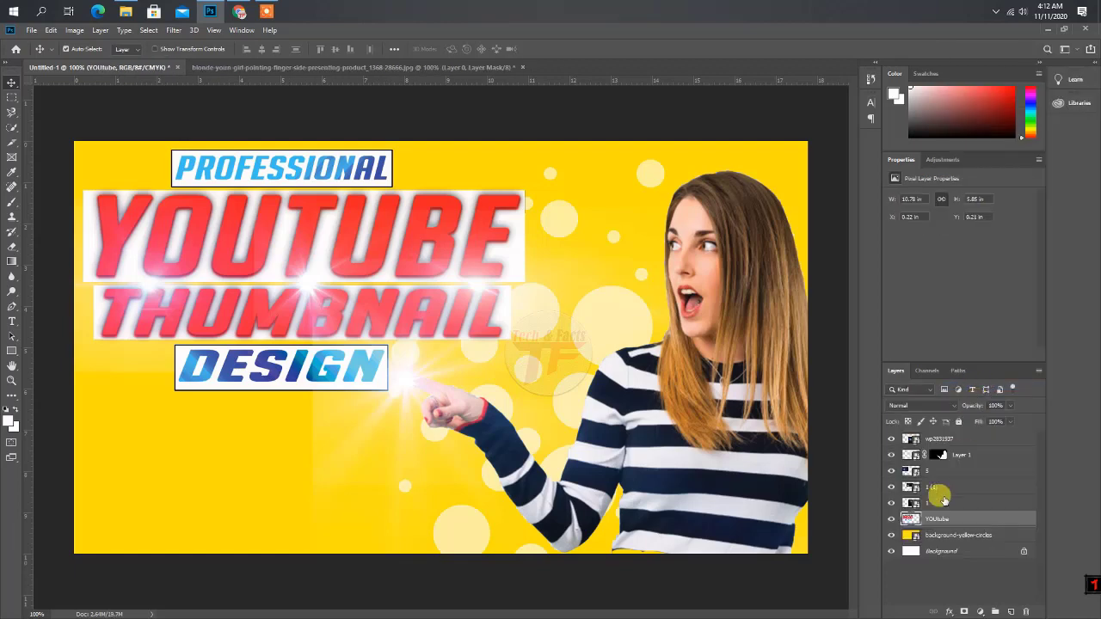
pyautogui.rightClick(953, 519)
pyautogui.click(991, 392)
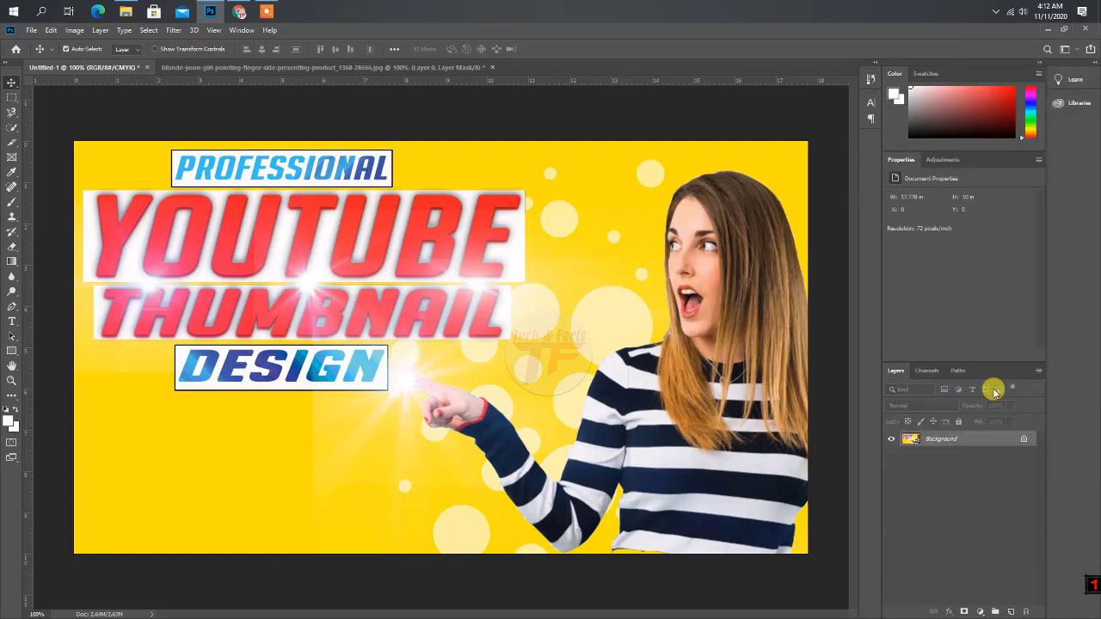
pyautogui.hotkey('ctrl', 'z')
pyautogui.rightClick(960, 520)
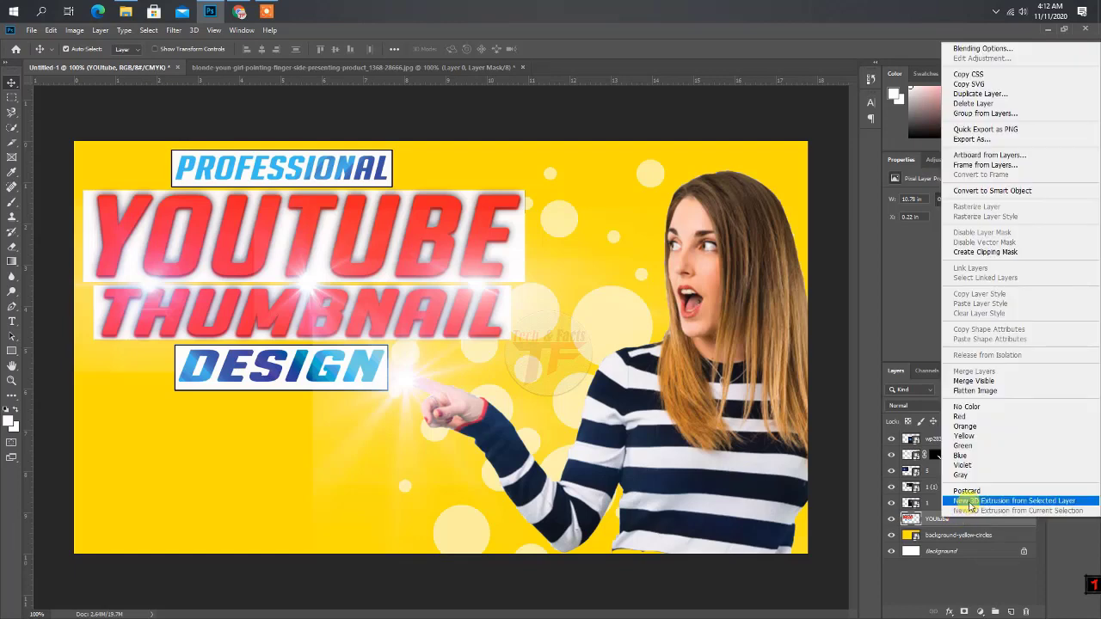
pyautogui.click(905, 336)
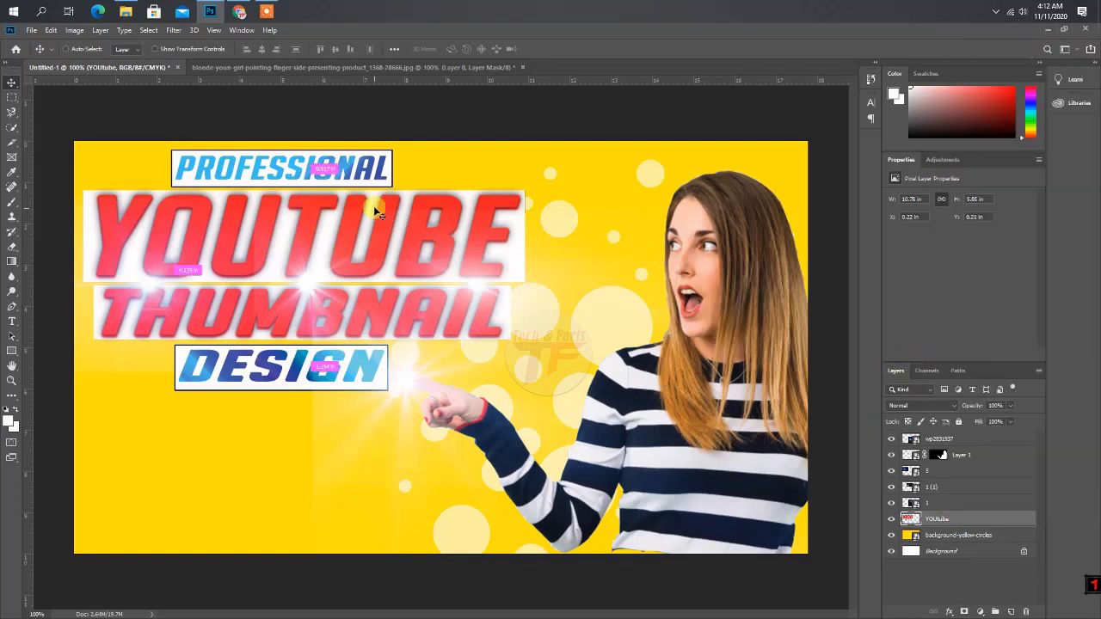
# - Save the thumbnail in JPEG format to the make thumbnail folder
pyautogui.hotkey('ctrl', 's')
pyautogui.click(290, 287)
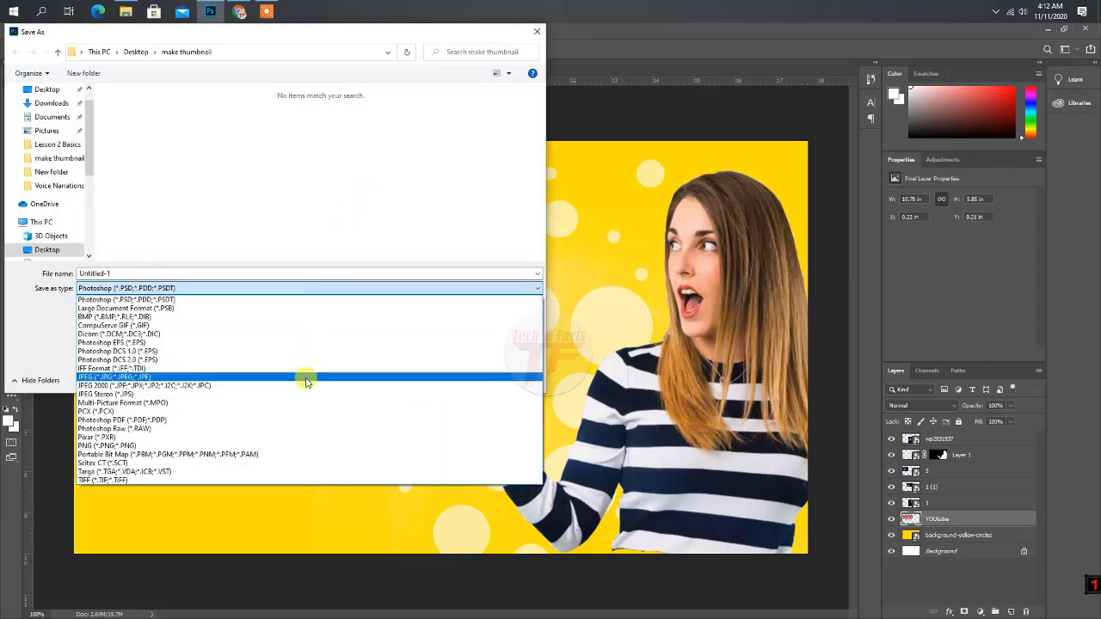
pyautogui.click(305, 367)
pyautogui.click(323, 288)
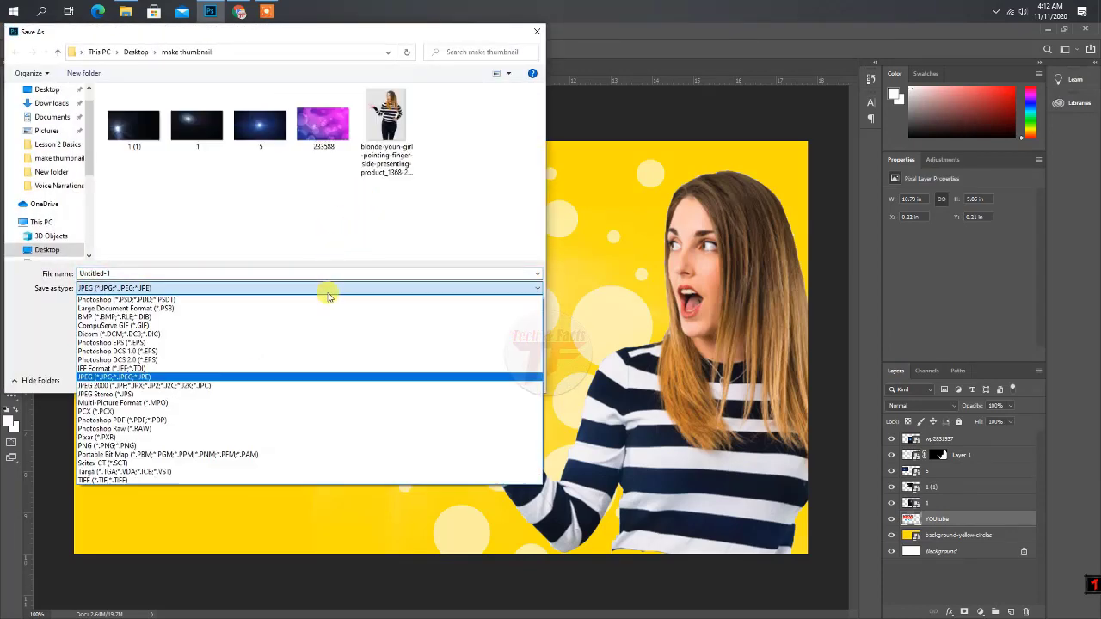
pyautogui.click(288, 370)
pyautogui.click(454, 379)
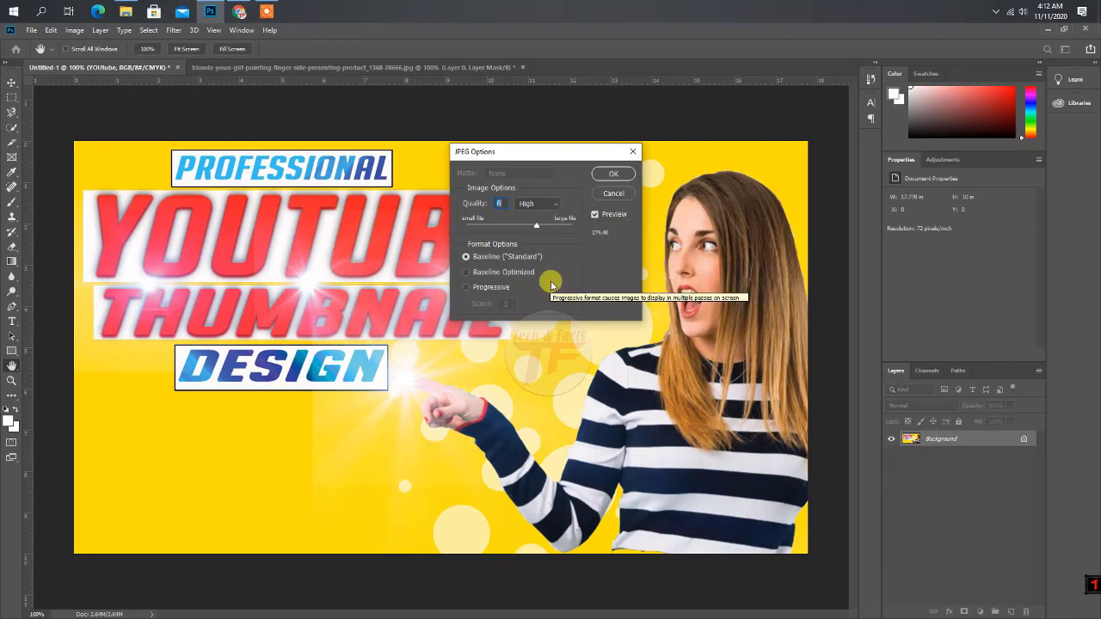
# - Set JPEG options to Maximum quality and Baseline Optimized, then confirm
pyautogui.moveTo(536, 226)
pyautogui.mouseDown()
pyautogui.moveTo(560, 227)
pyautogui.moveTo(539, 227)
pyautogui.mouseUp()
pyautogui.click(486, 286)
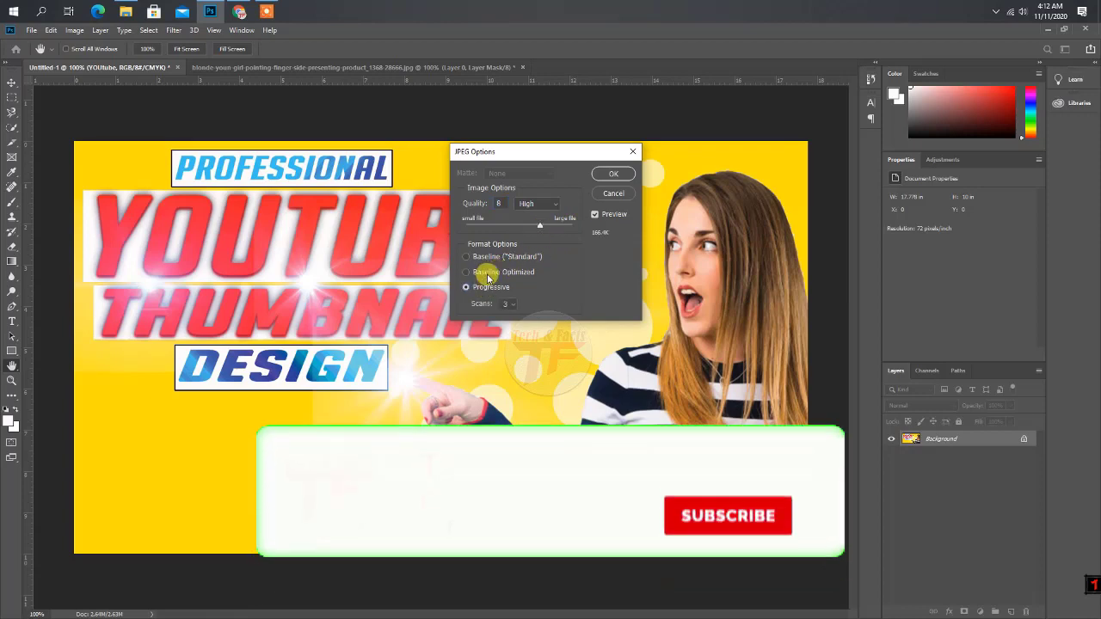
pyautogui.click(487, 272)
pyautogui.click(538, 204)
pyautogui.click(537, 244)
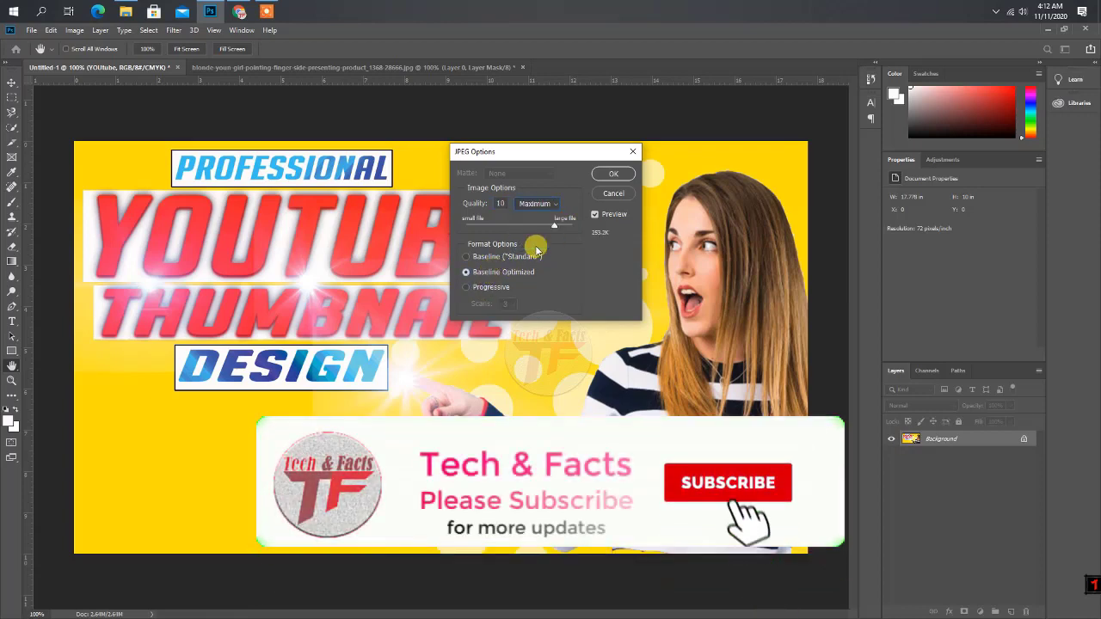
pyautogui.click(538, 204)
pyautogui.click(538, 243)
pyautogui.click(613, 174)
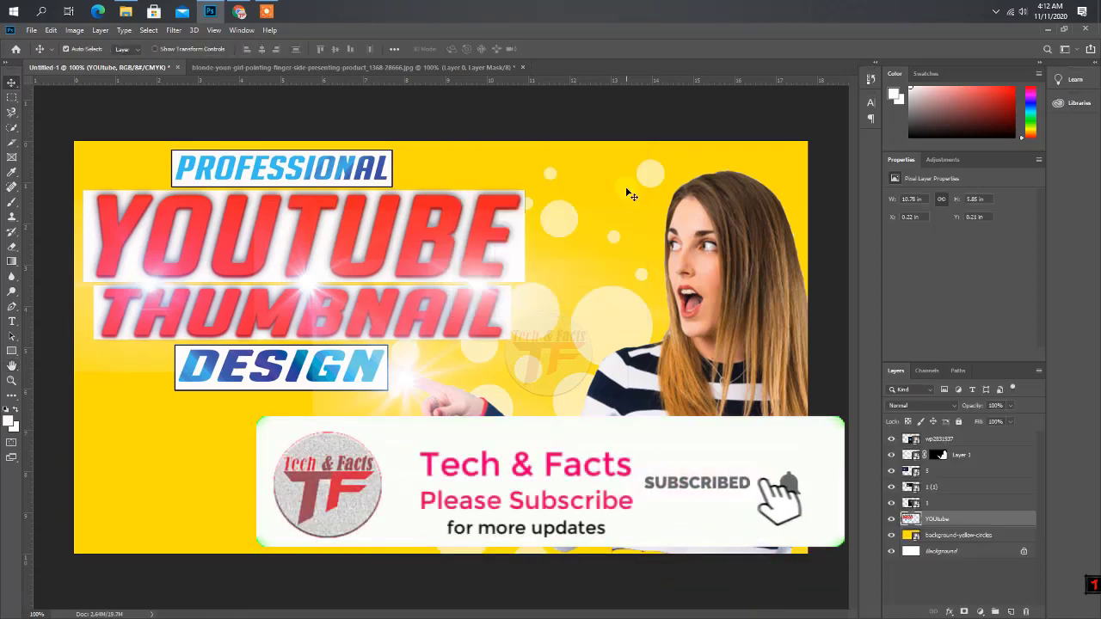
# - Minimise the Photoshop window to return to the desktop
pyautogui.click(1047, 36)
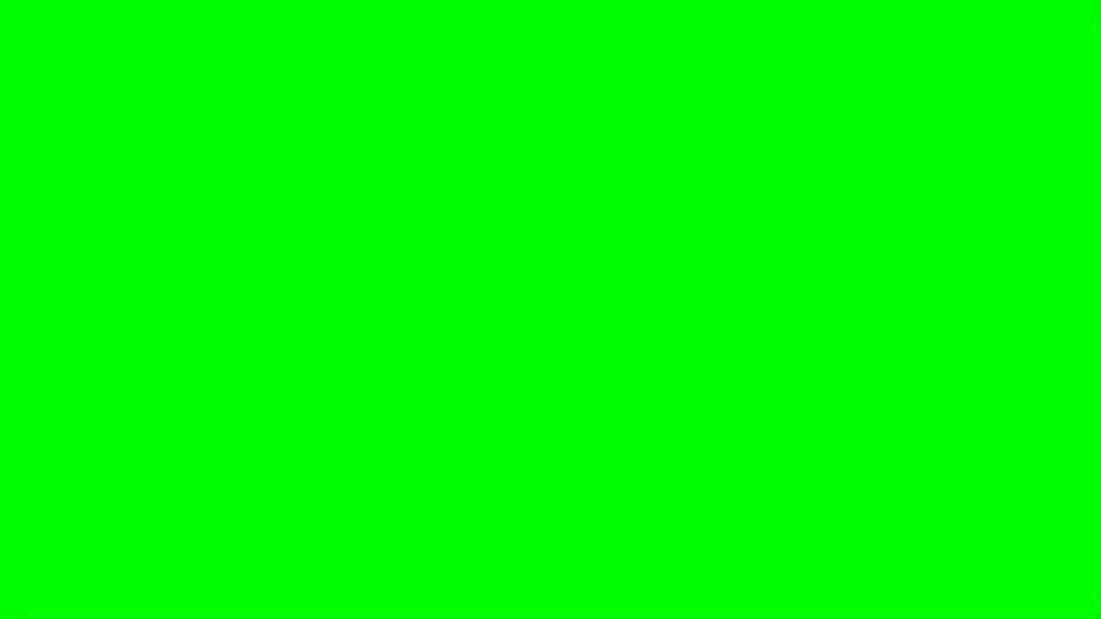